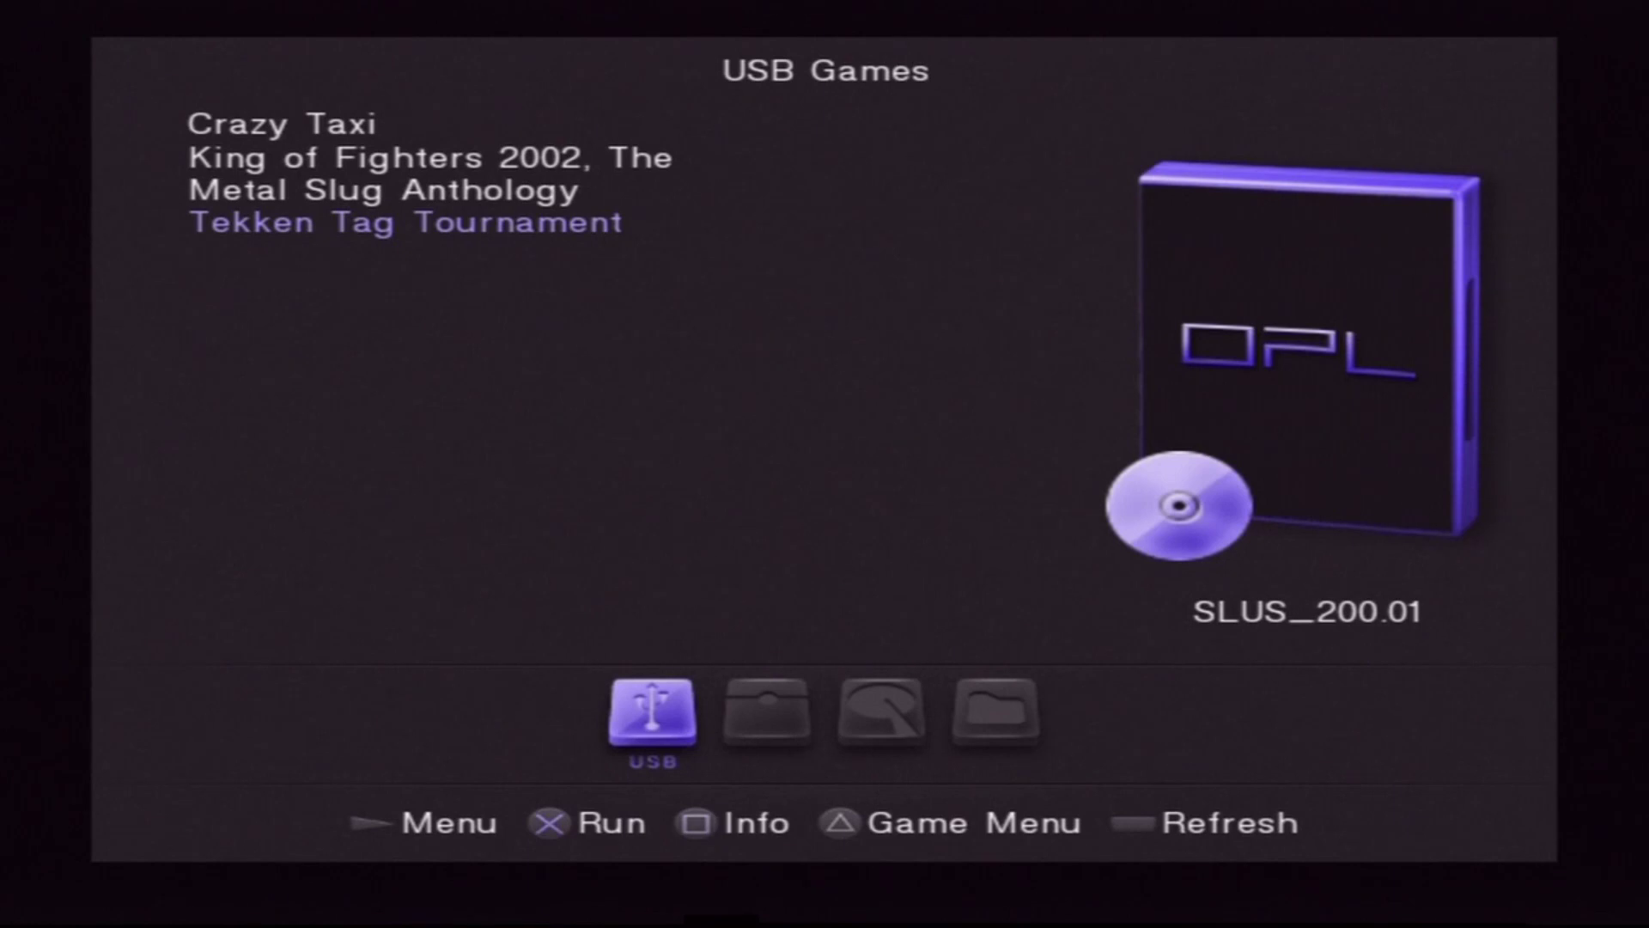
{"action": "key", "text": "Up"}
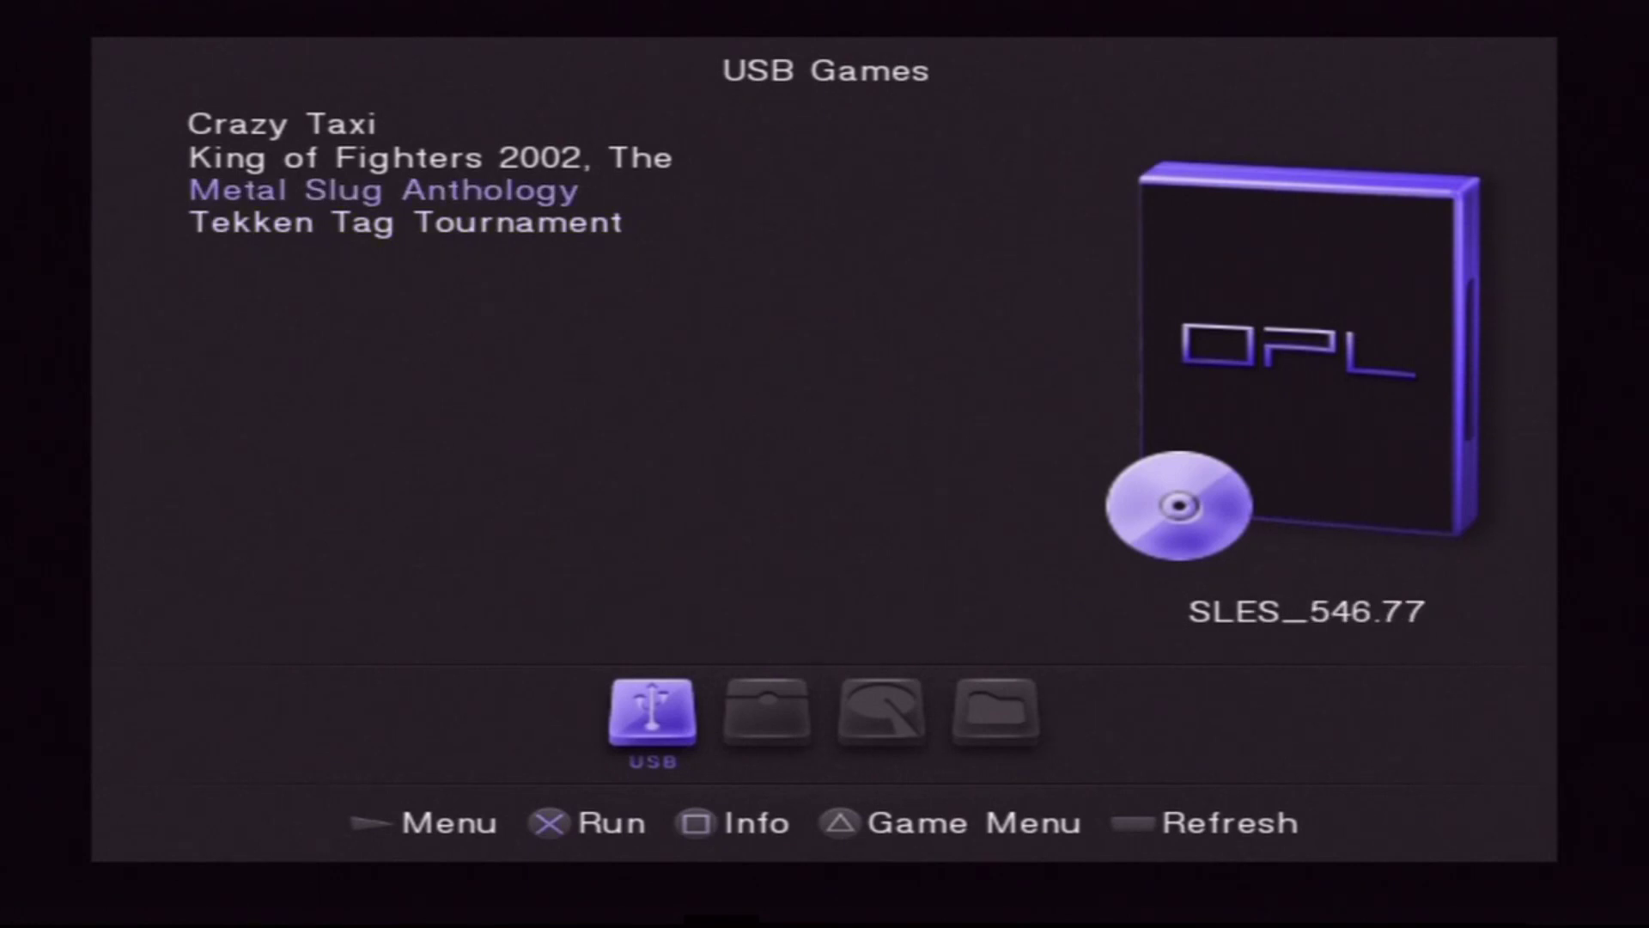
{"action": "key", "text": "Up"}
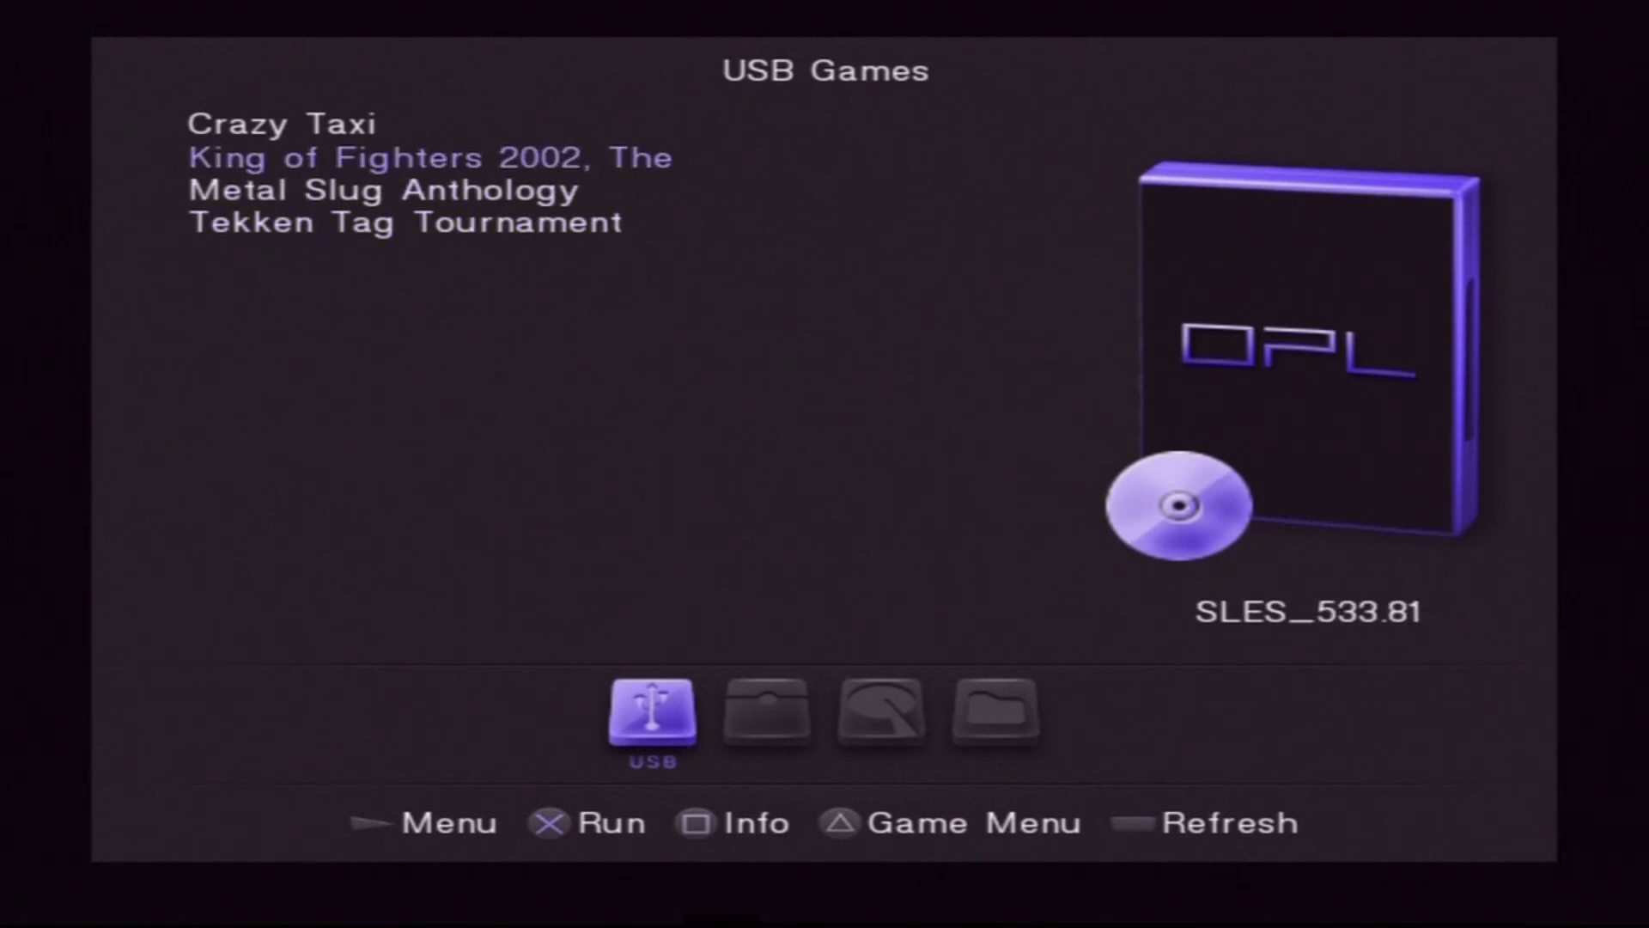
{"action": "key", "text": "Up"}
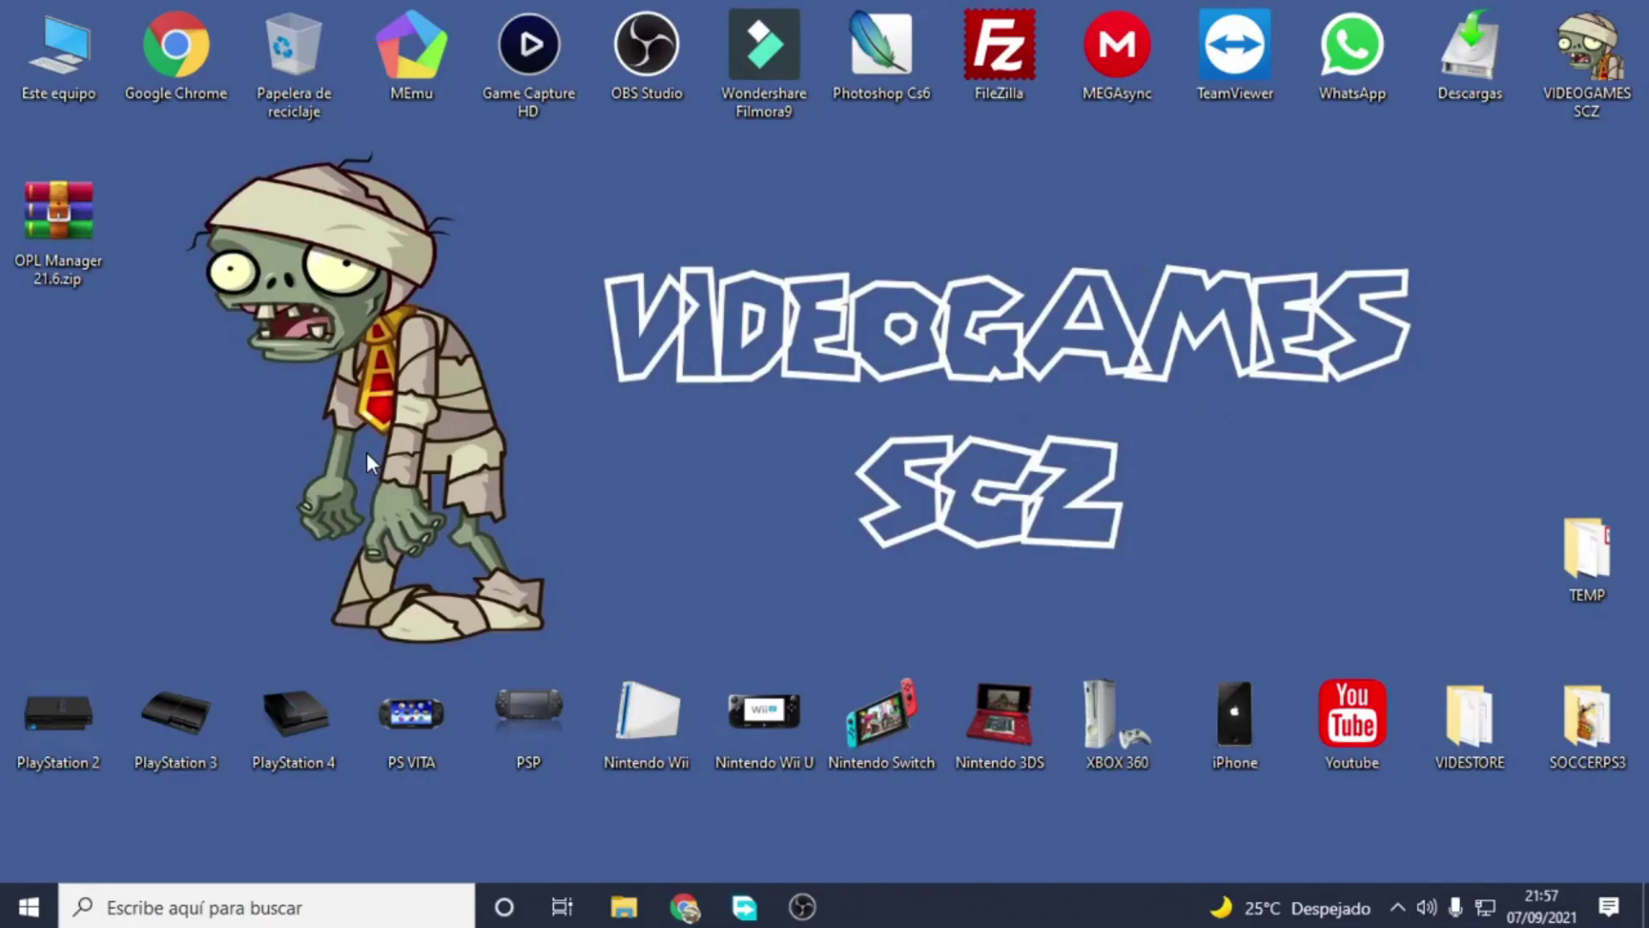
Step: Extract OPL Manager 21.6.zip on the desktop into its own OPL Manager 21.6 folder
{"action": "left_click", "coordinate": [53, 210]}
{"action": "right_click", "coordinate": [76, 213]}
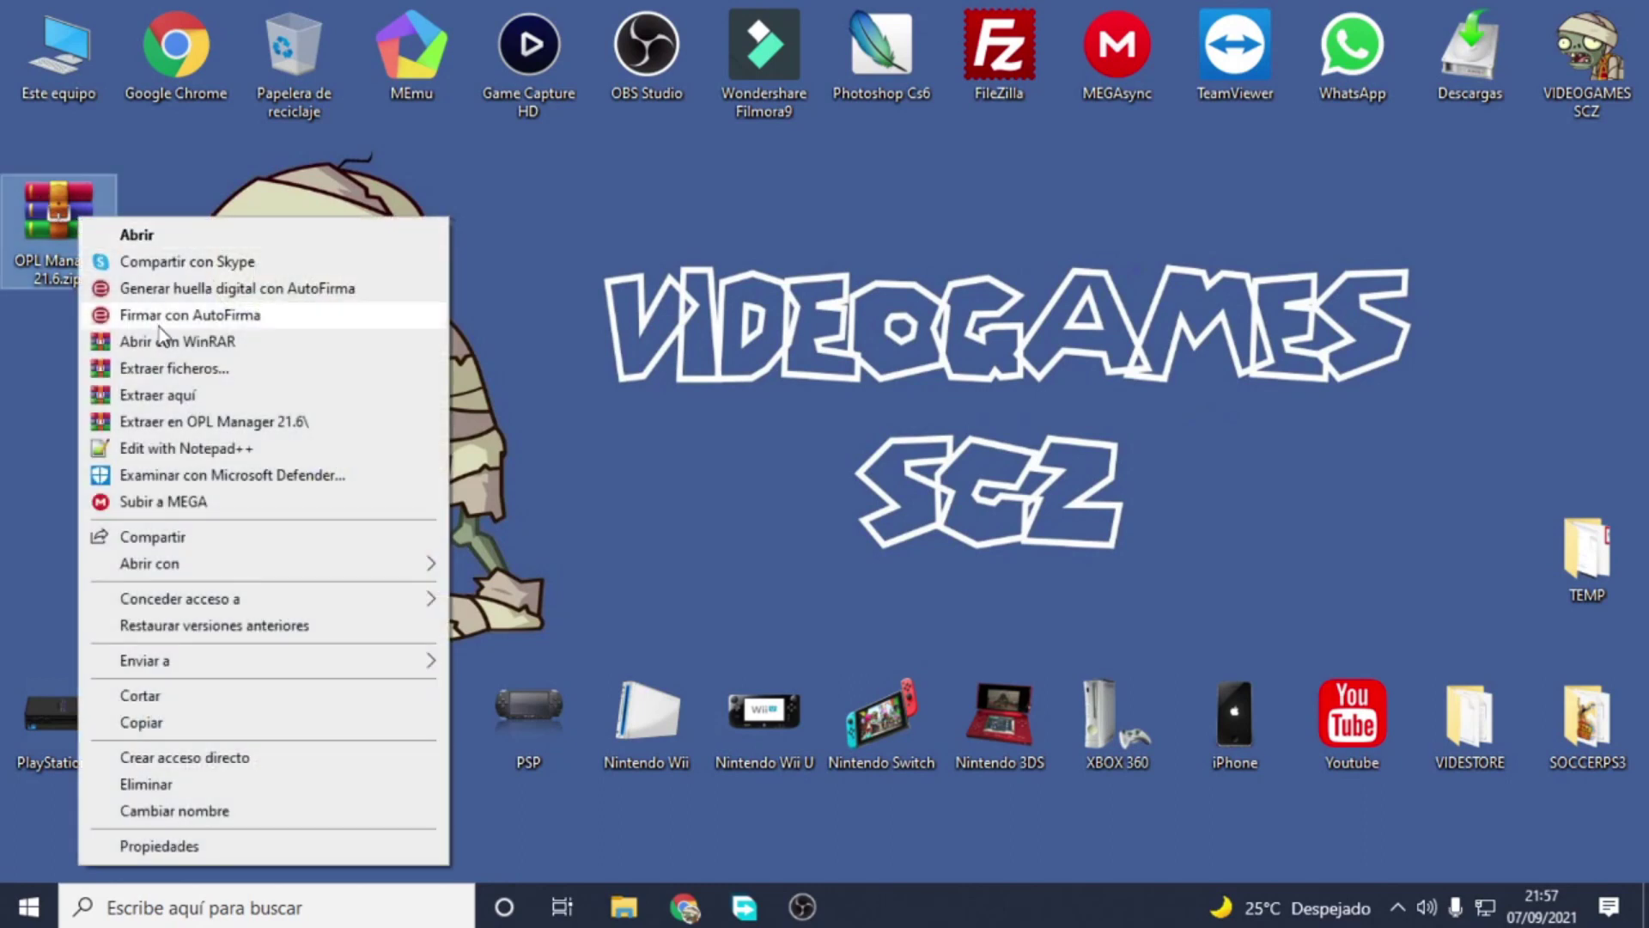
{"action": "left_click", "coordinate": [208, 428]}
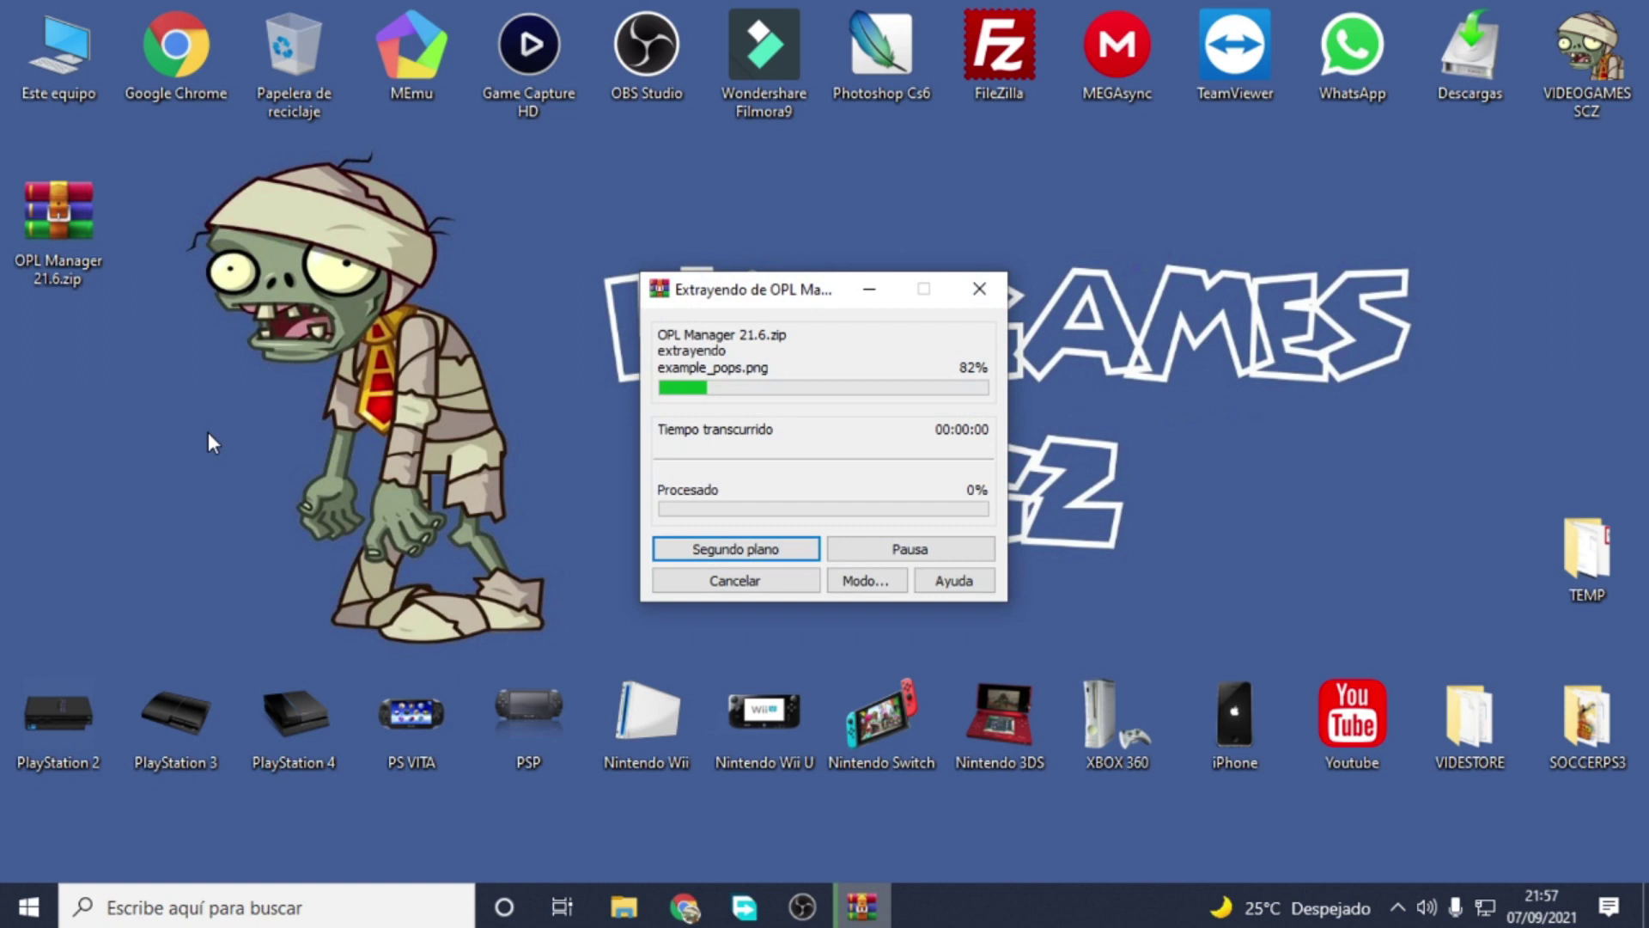
Step: Launch OPL_Manager.exe from the nested OPL Manager 21.6 folder and decline the update to version 21.7
{"action": "double_click", "coordinate": [87, 385]}
{"action": "double_click", "coordinate": [718, 328]}
{"action": "left_click", "coordinate": [673, 409]}
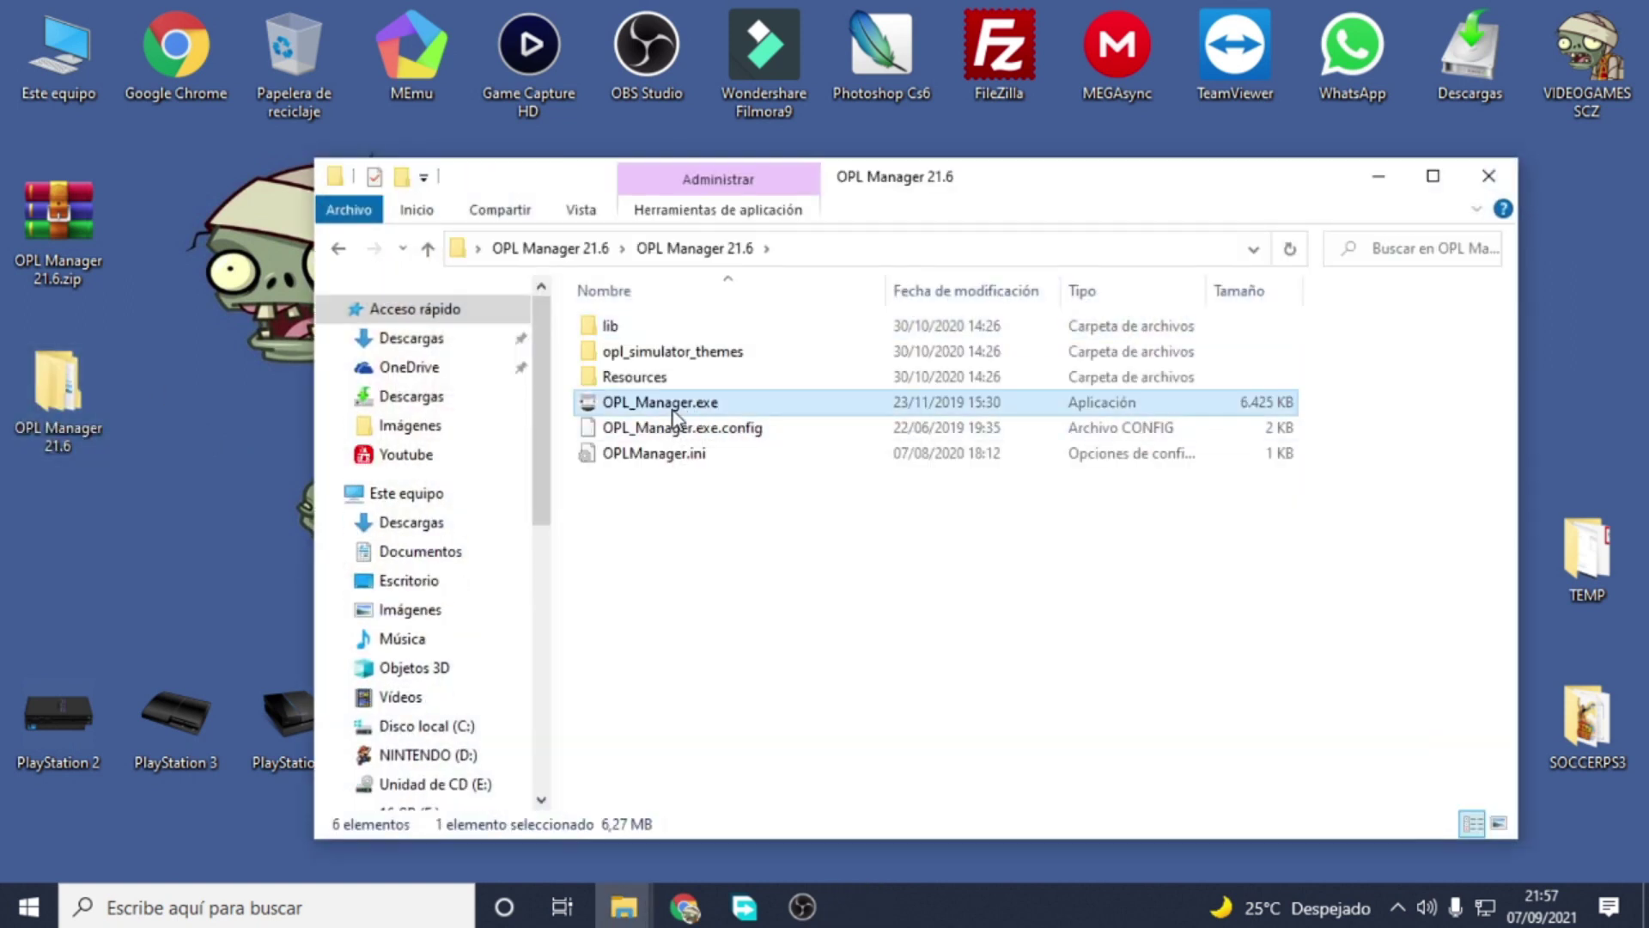
{"action": "double_click", "coordinate": [673, 404]}
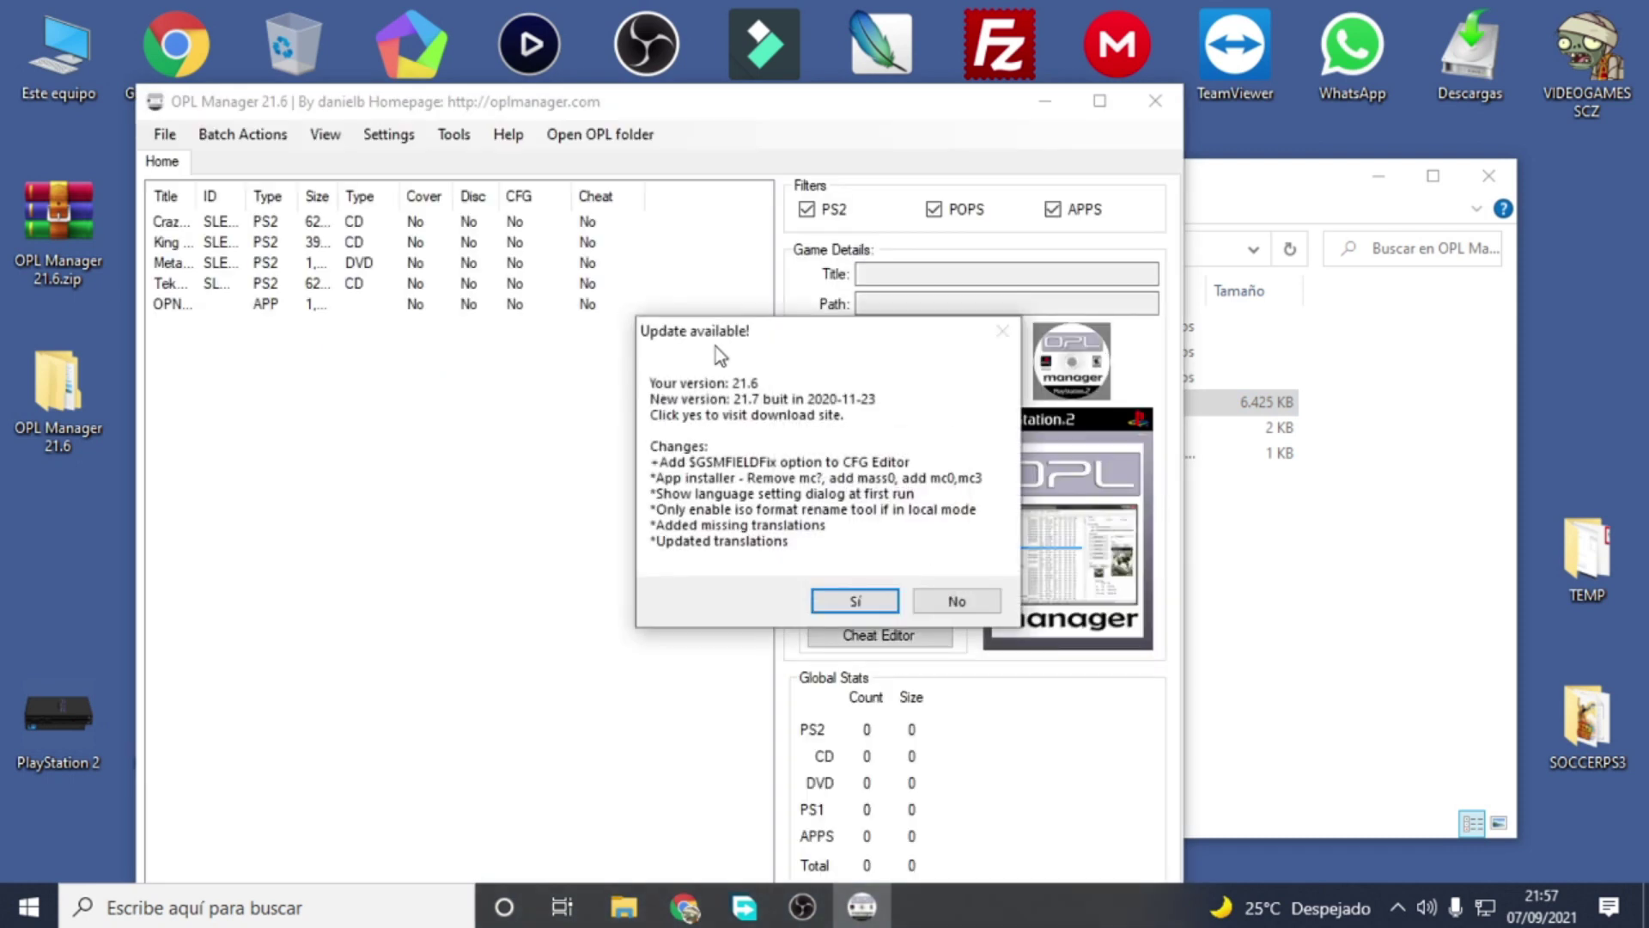
{"action": "left_click", "coordinate": [956, 601]}
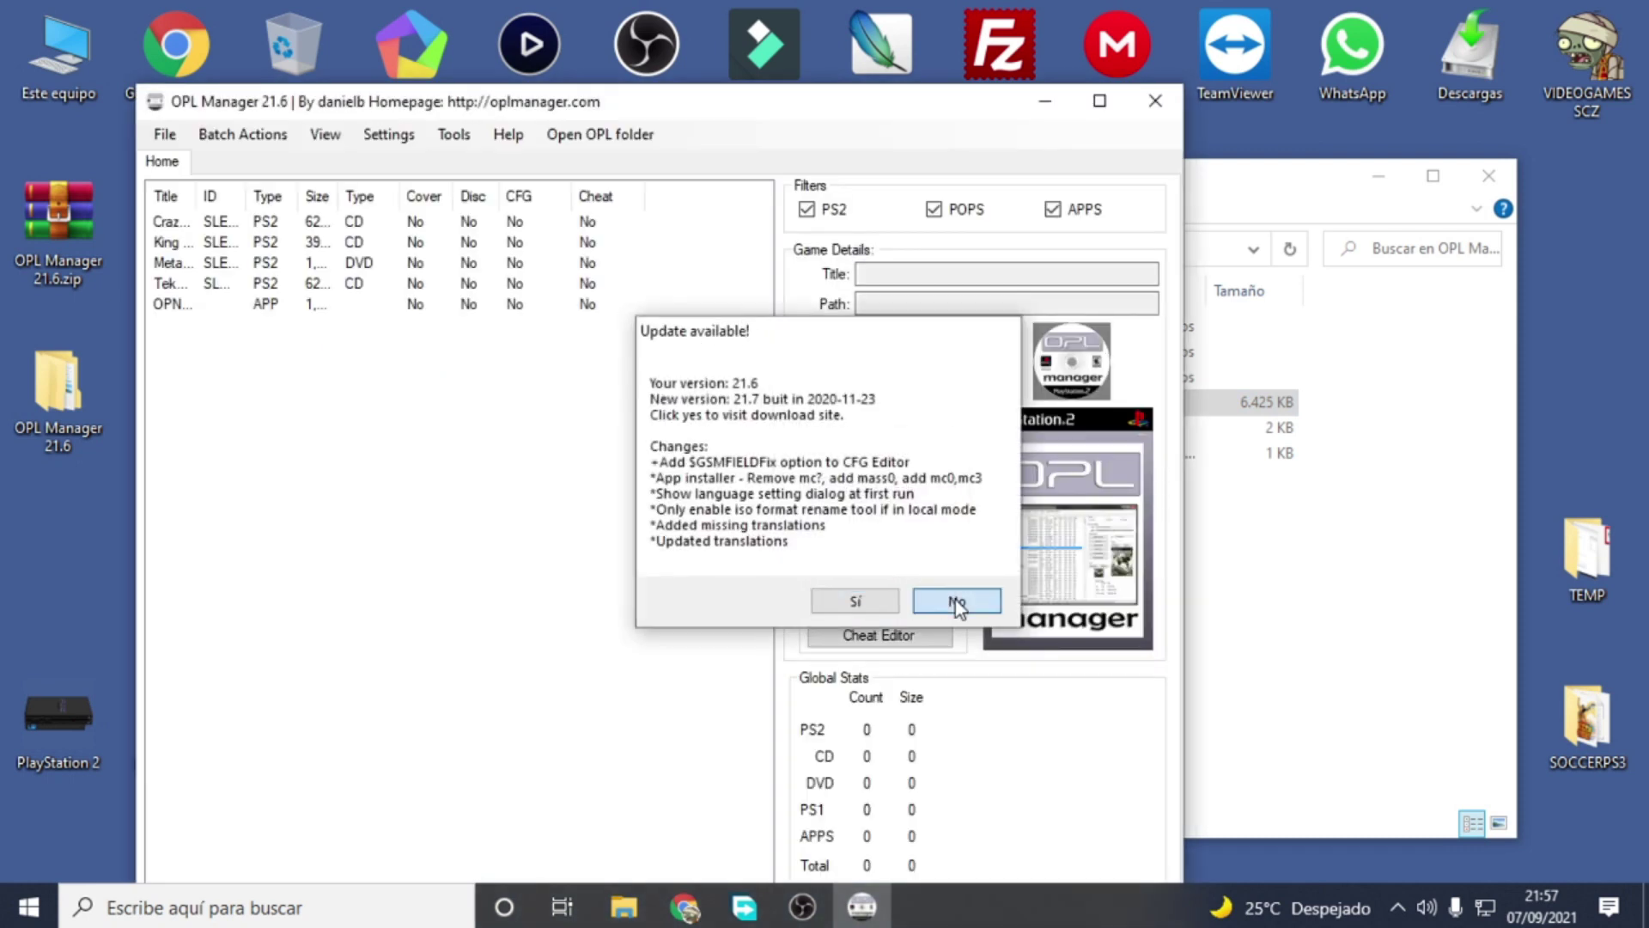
Step: Change the program language to Español (Spanish) and save it
{"action": "left_click", "coordinate": [396, 141]}
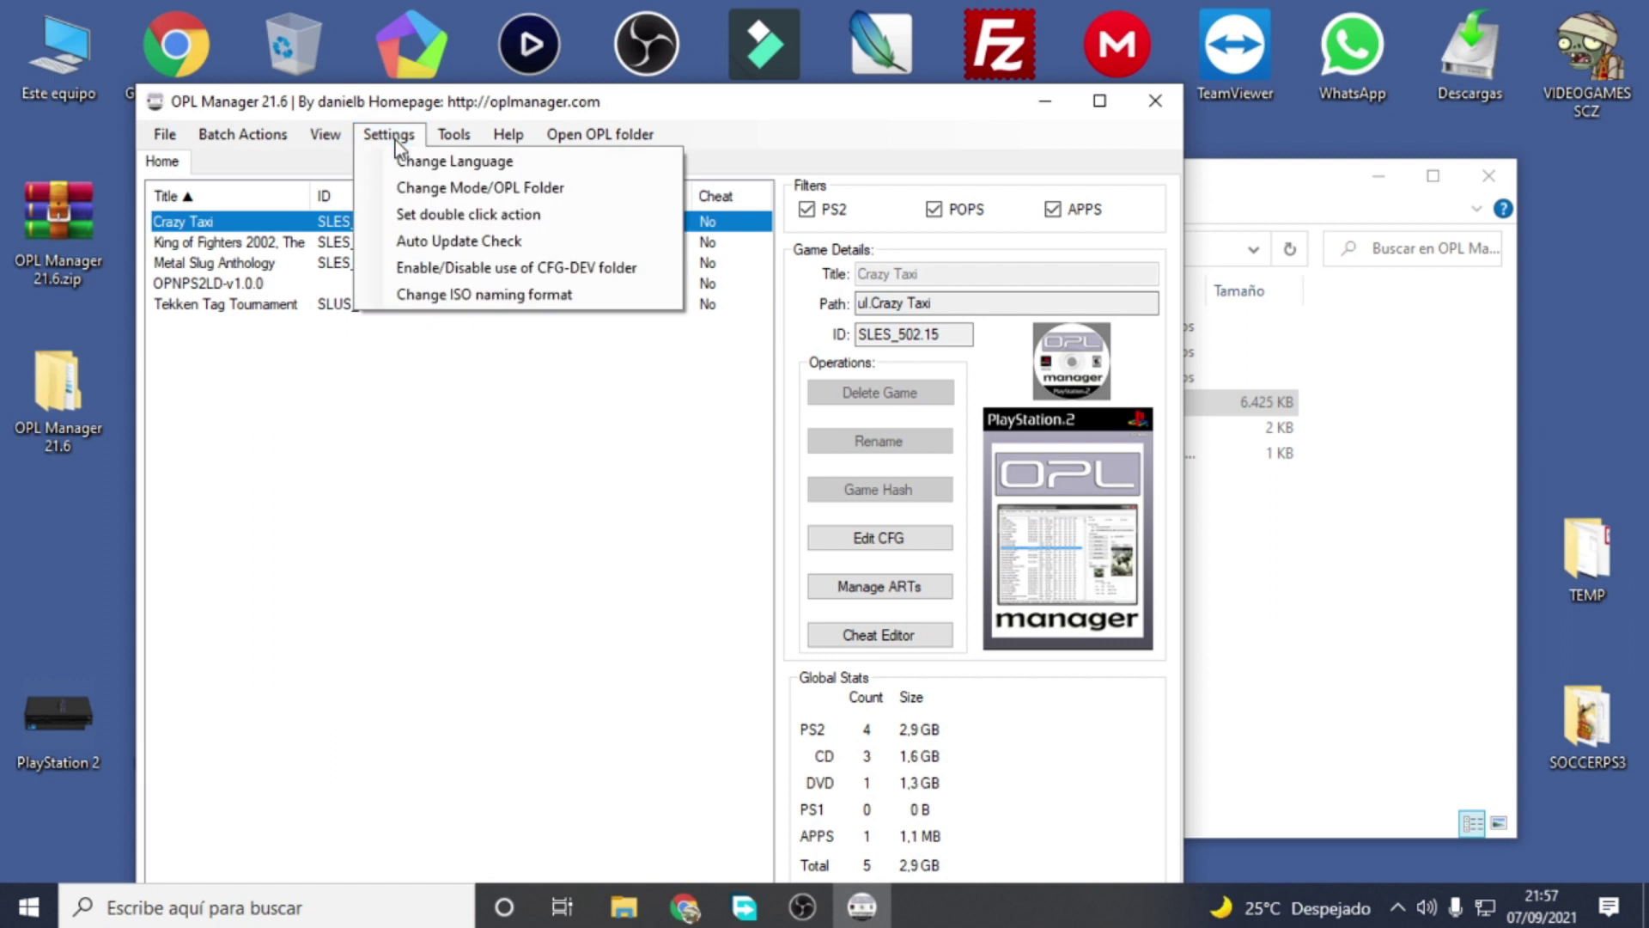
{"action": "left_click", "coordinate": [462, 163]}
{"action": "left_click", "coordinate": [627, 230]}
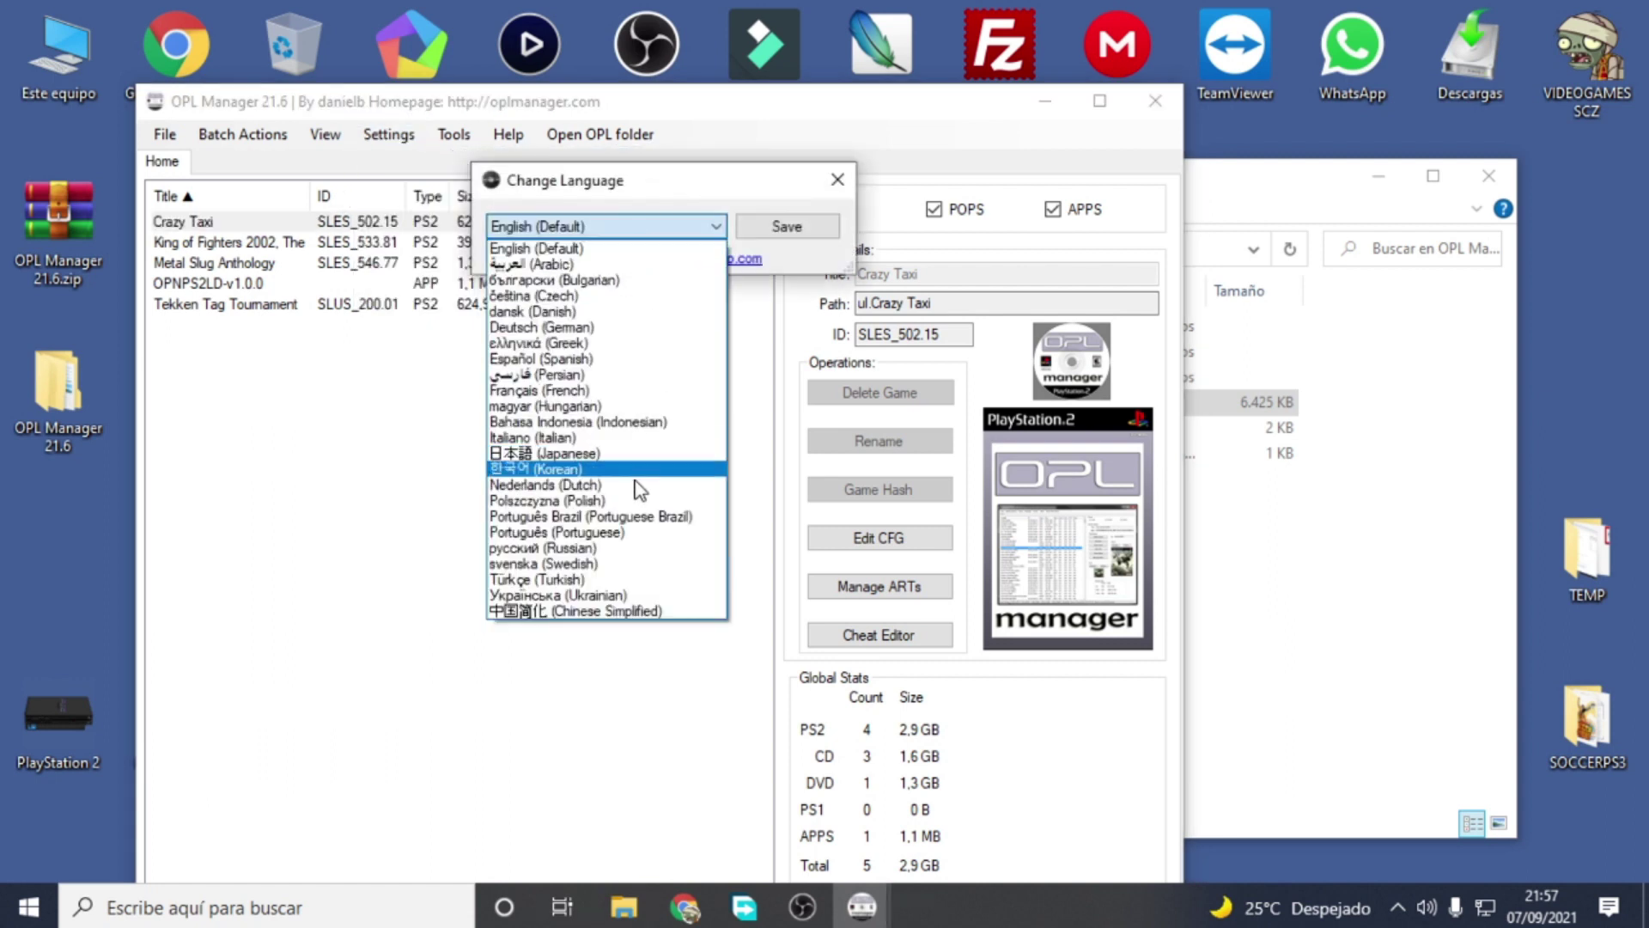
{"action": "left_click", "coordinate": [589, 359]}
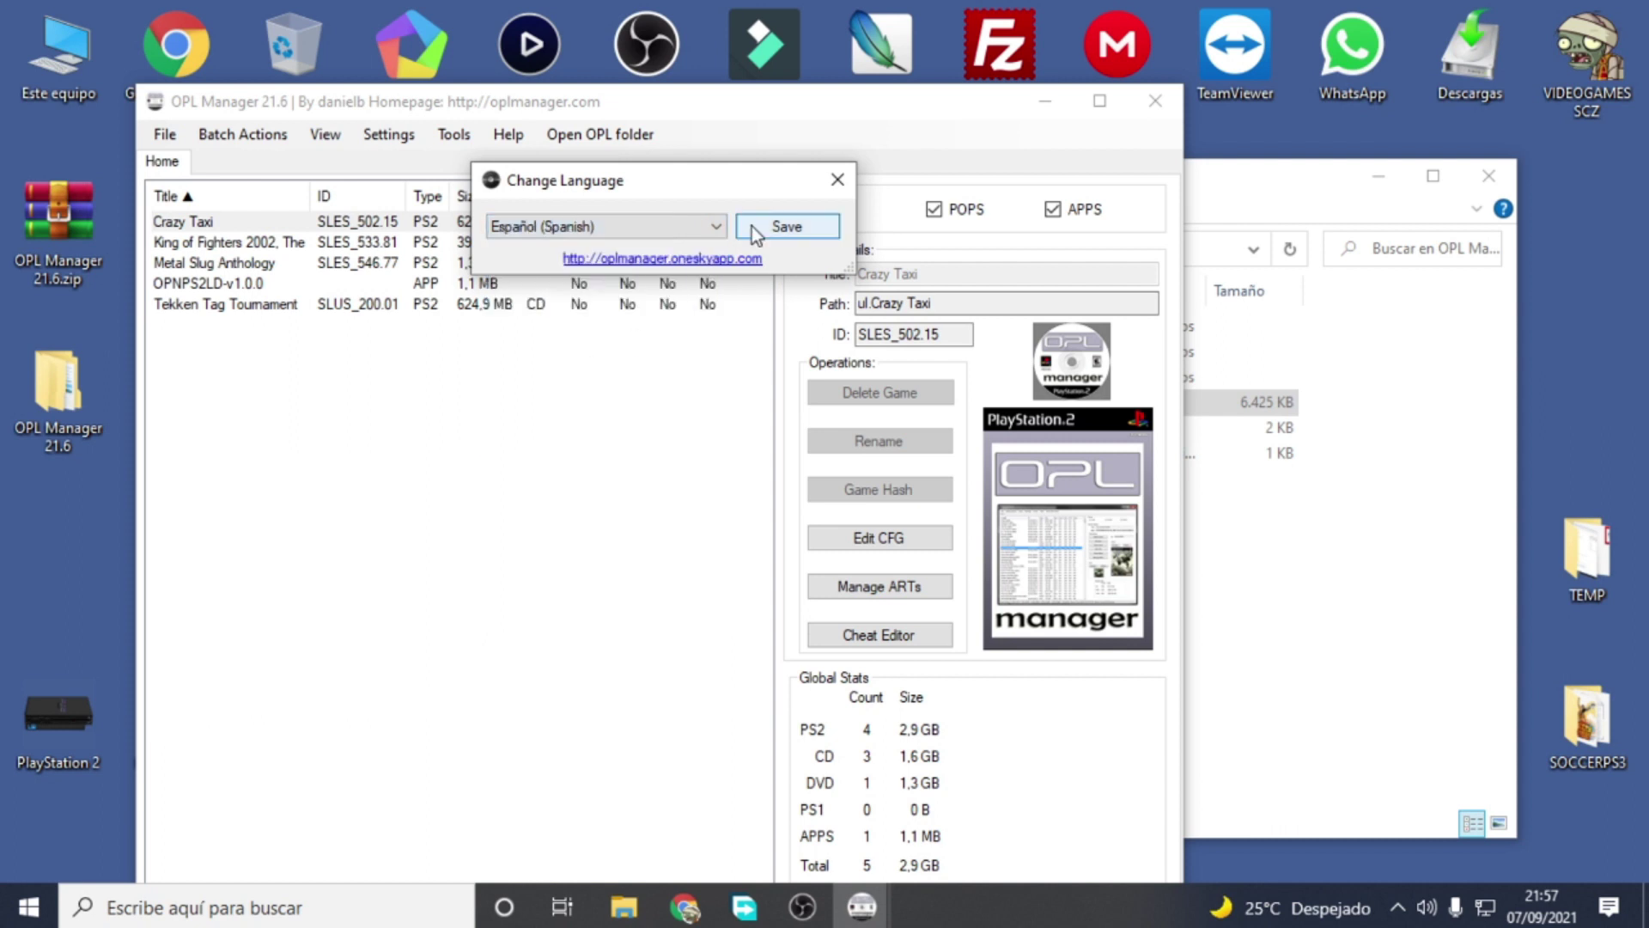
{"action": "left_click", "coordinate": [787, 225]}
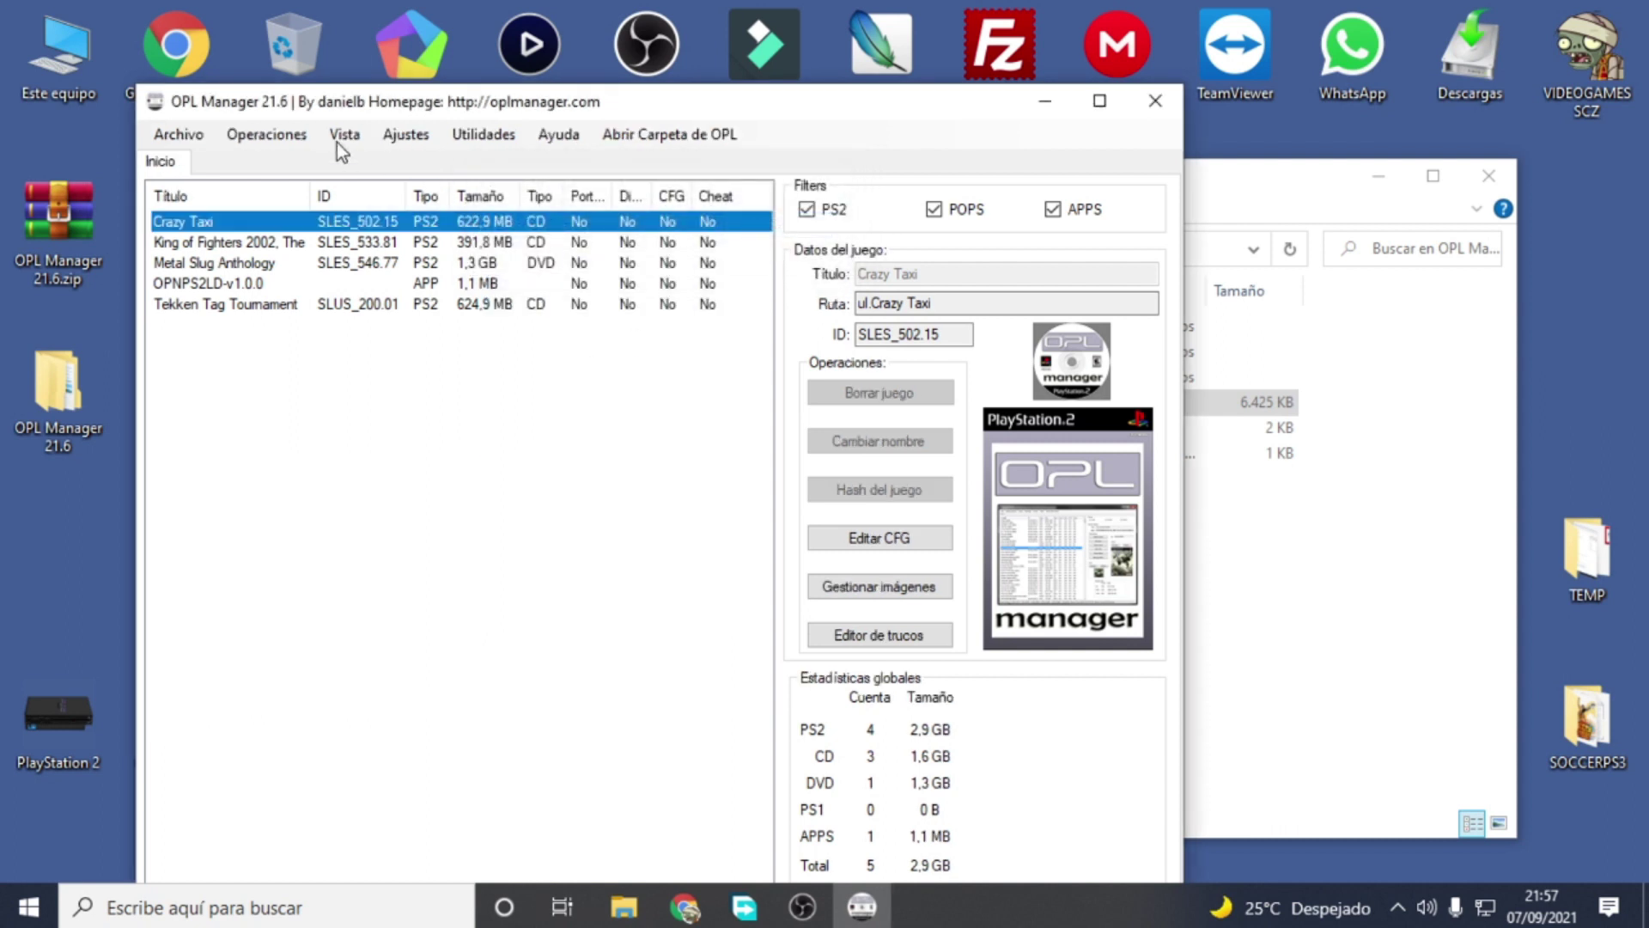
Step: Set the OPL folder path to the 16 GB (F:) USB drive and save the mode and folder settings
{"action": "left_click_drag", "start_coordinate": [302, 110], "coordinate": [335, 48]}
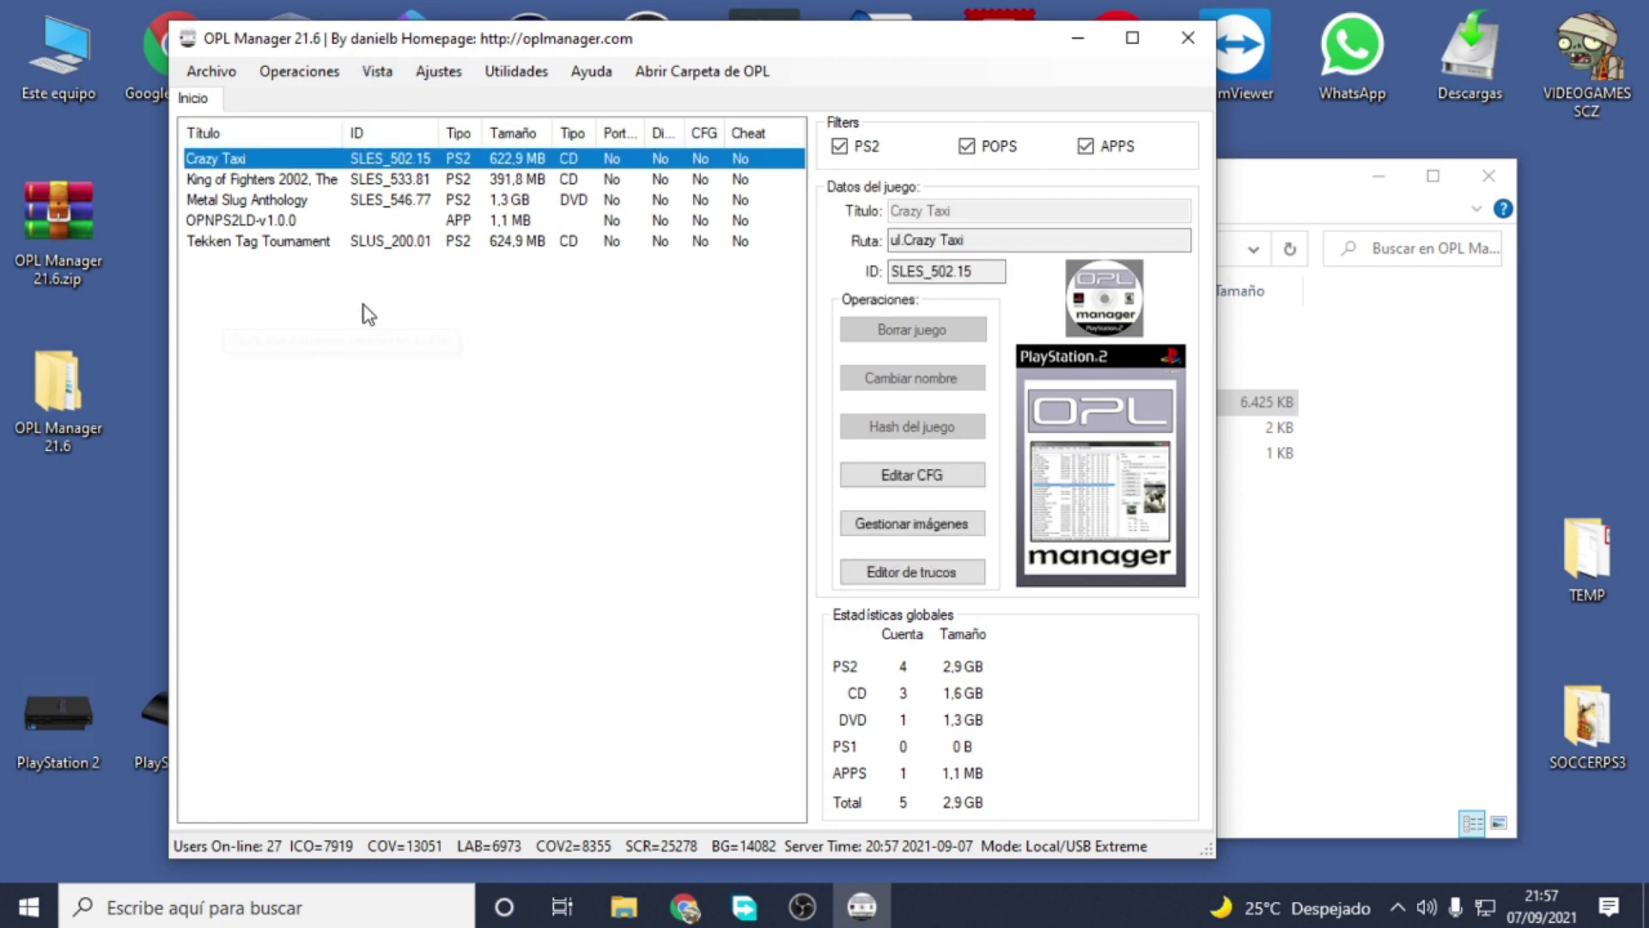
{"action": "left_click", "coordinate": [460, 73]}
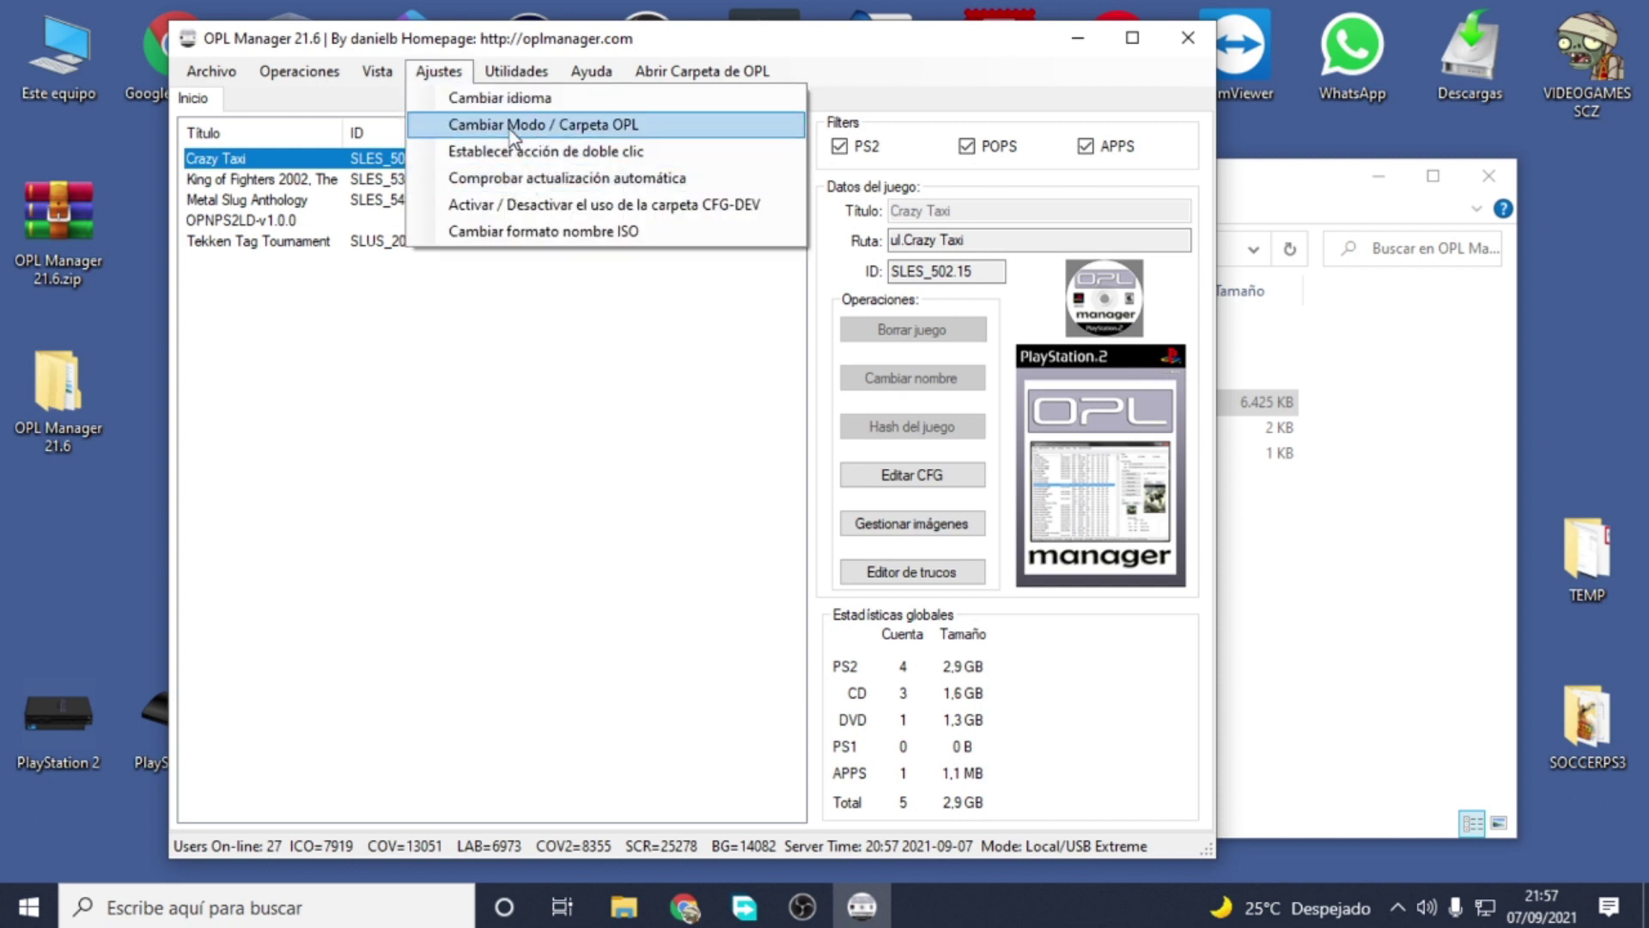
{"action": "left_click", "coordinate": [573, 126]}
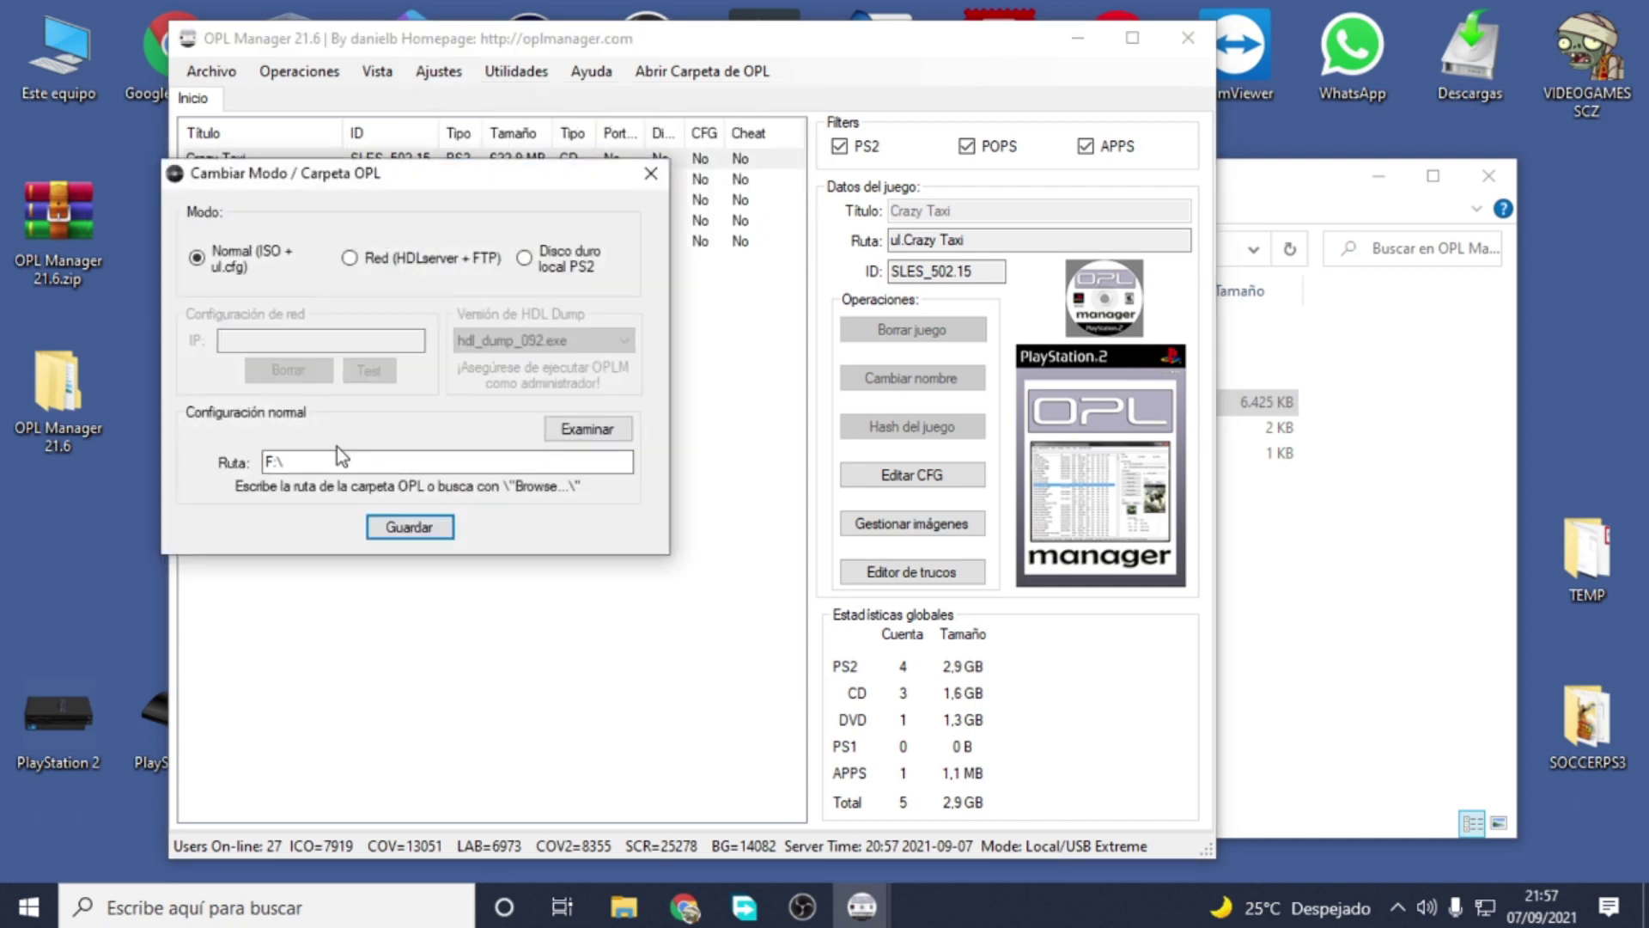
{"action": "left_click", "coordinate": [554, 432]}
{"action": "scroll", "coordinate": [769, 516], "scroll_direction": "down", "scroll_amount": 1}
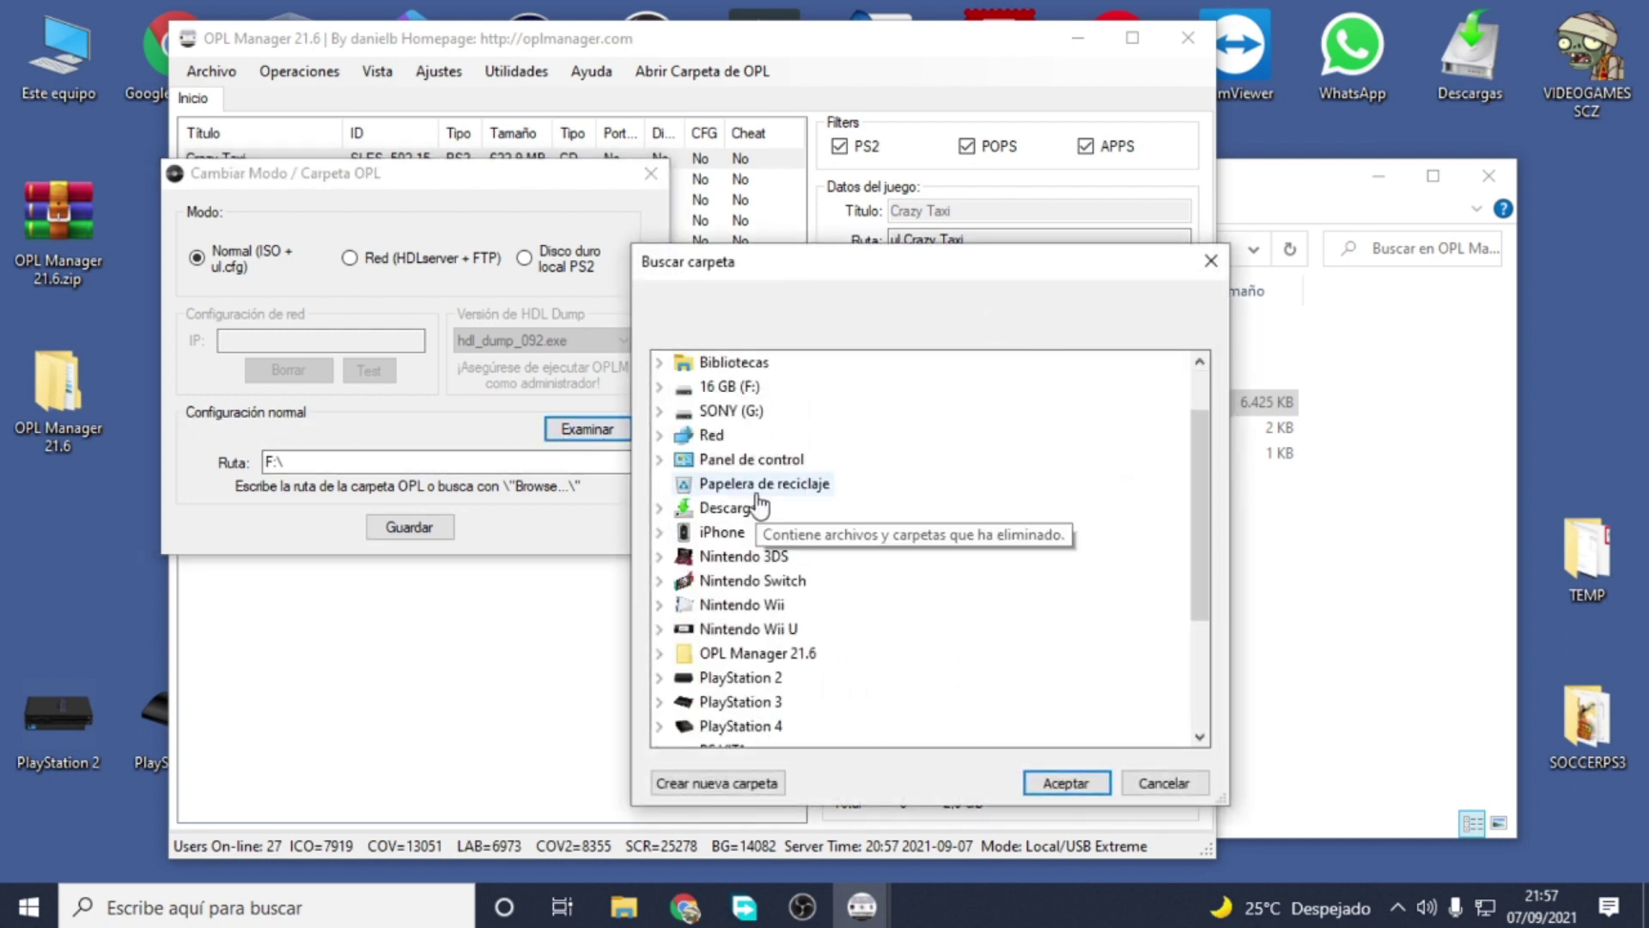
{"action": "scroll", "coordinate": [759, 505], "scroll_direction": "up", "scroll_amount": 1}
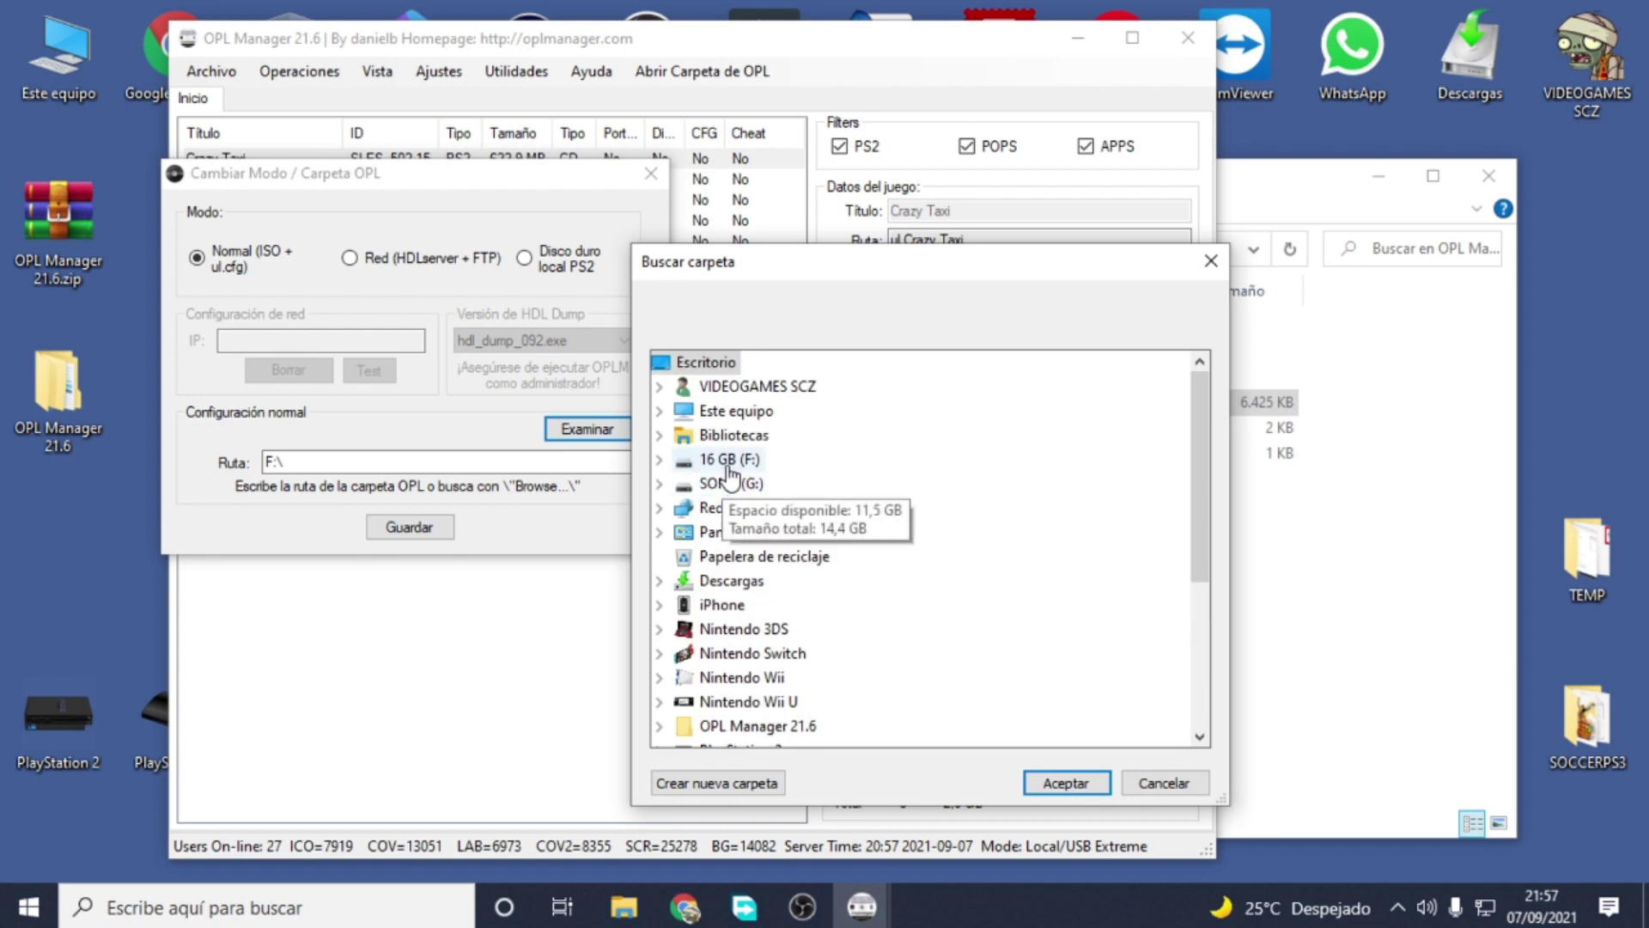
{"action": "left_click", "coordinate": [744, 461]}
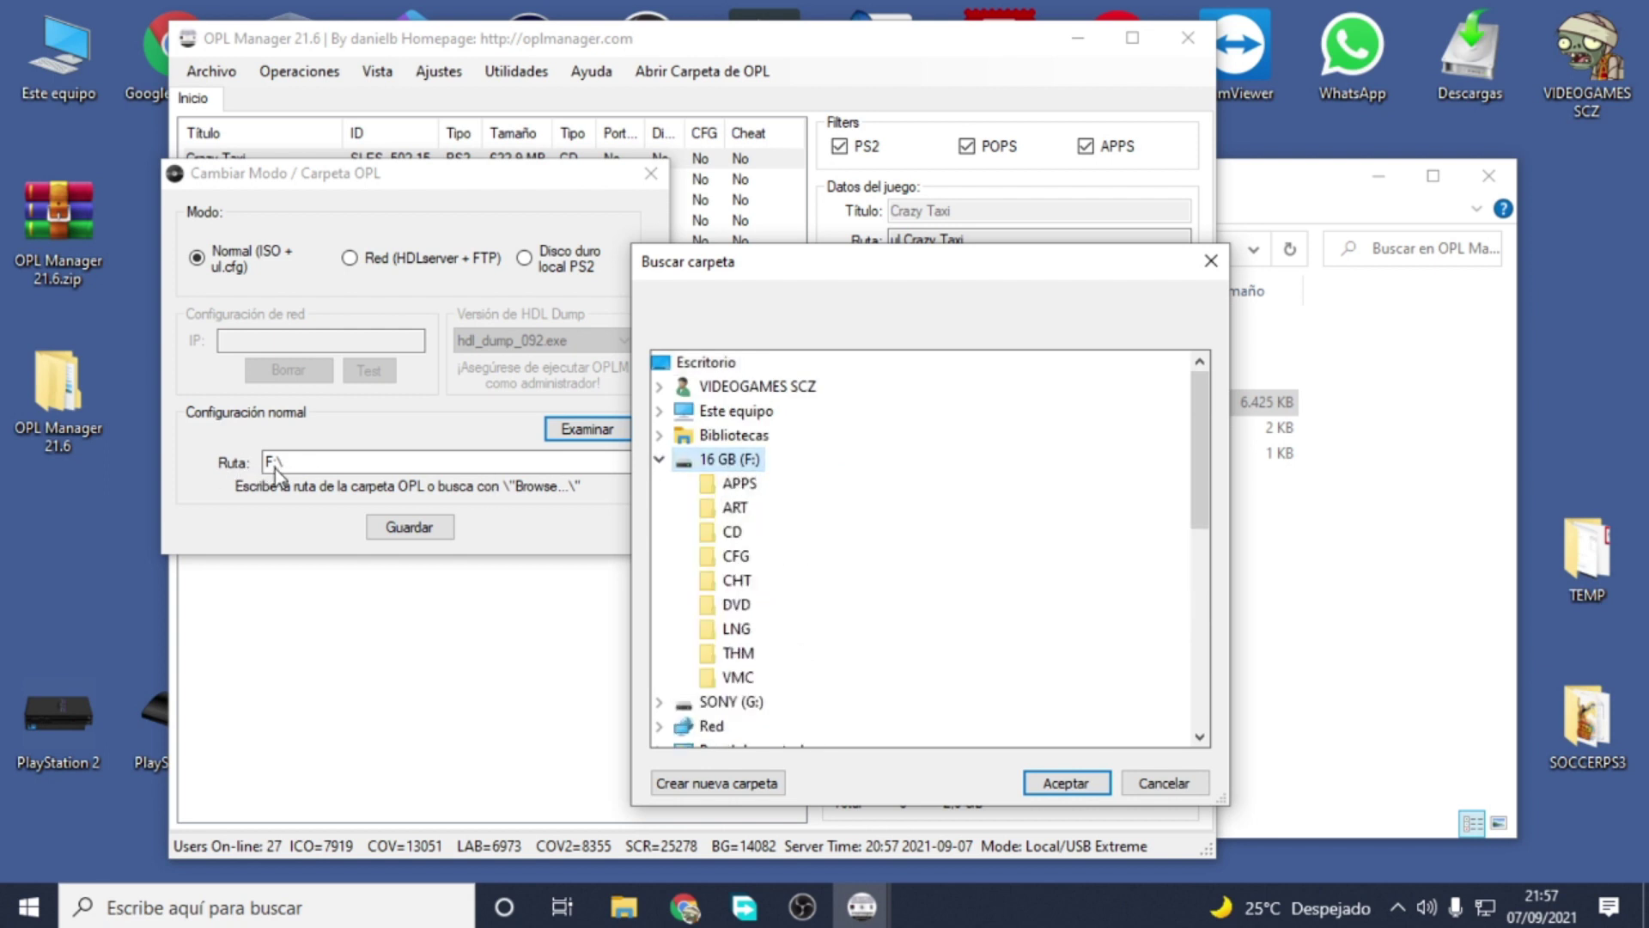
{"action": "left_click", "coordinate": [1066, 782]}
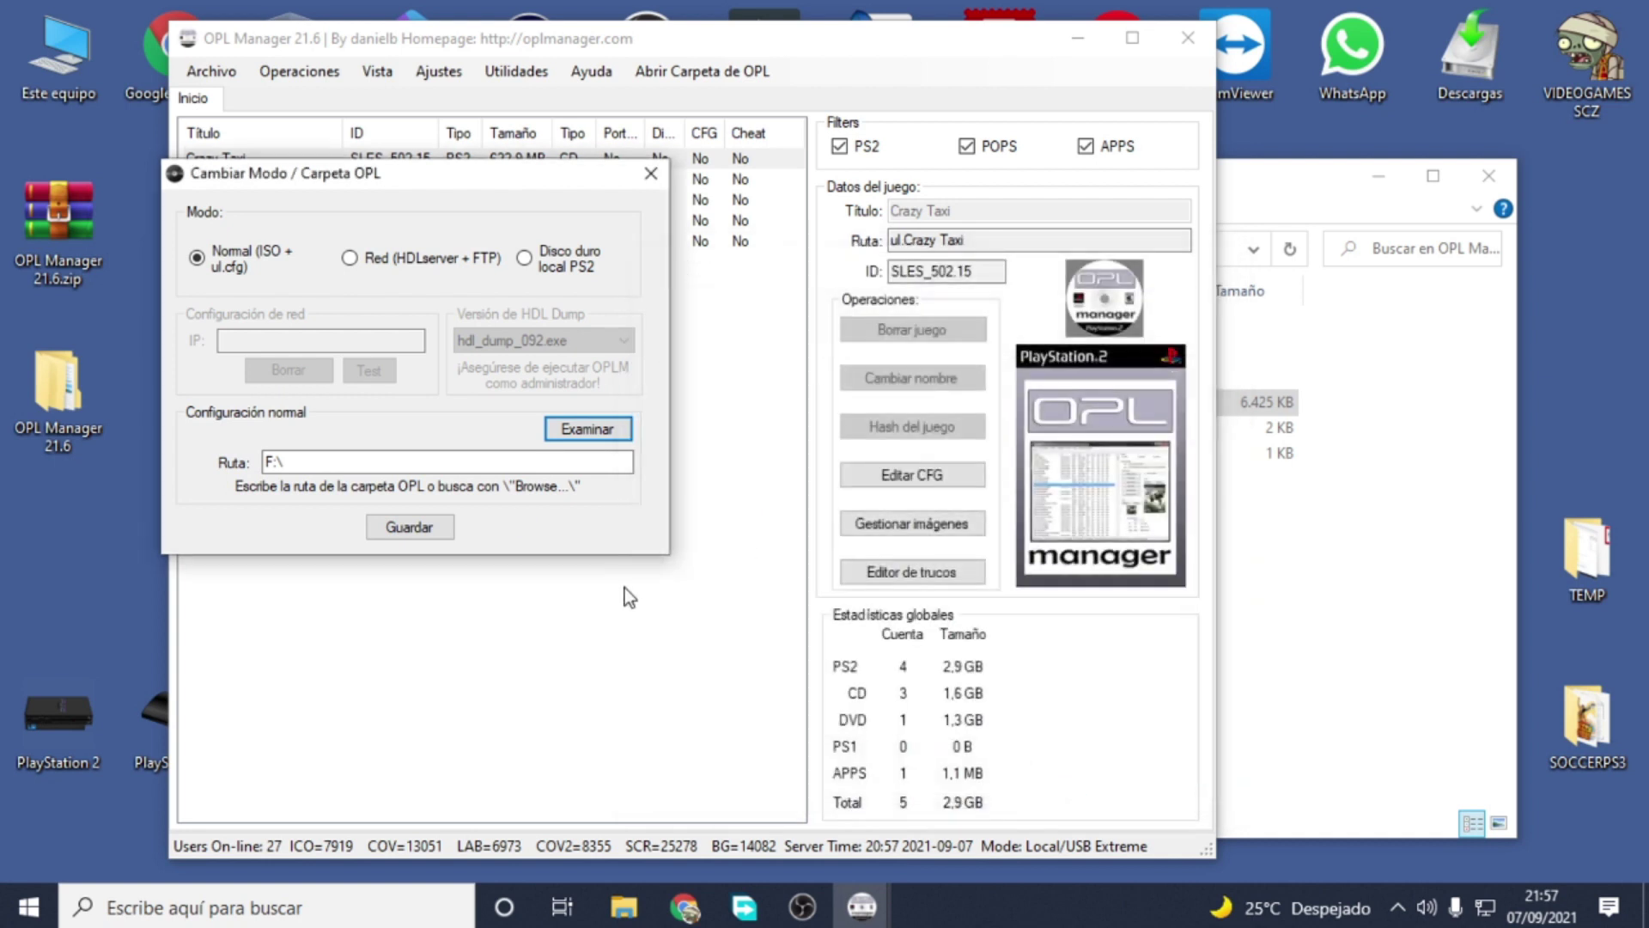
{"action": "left_click", "coordinate": [409, 527]}
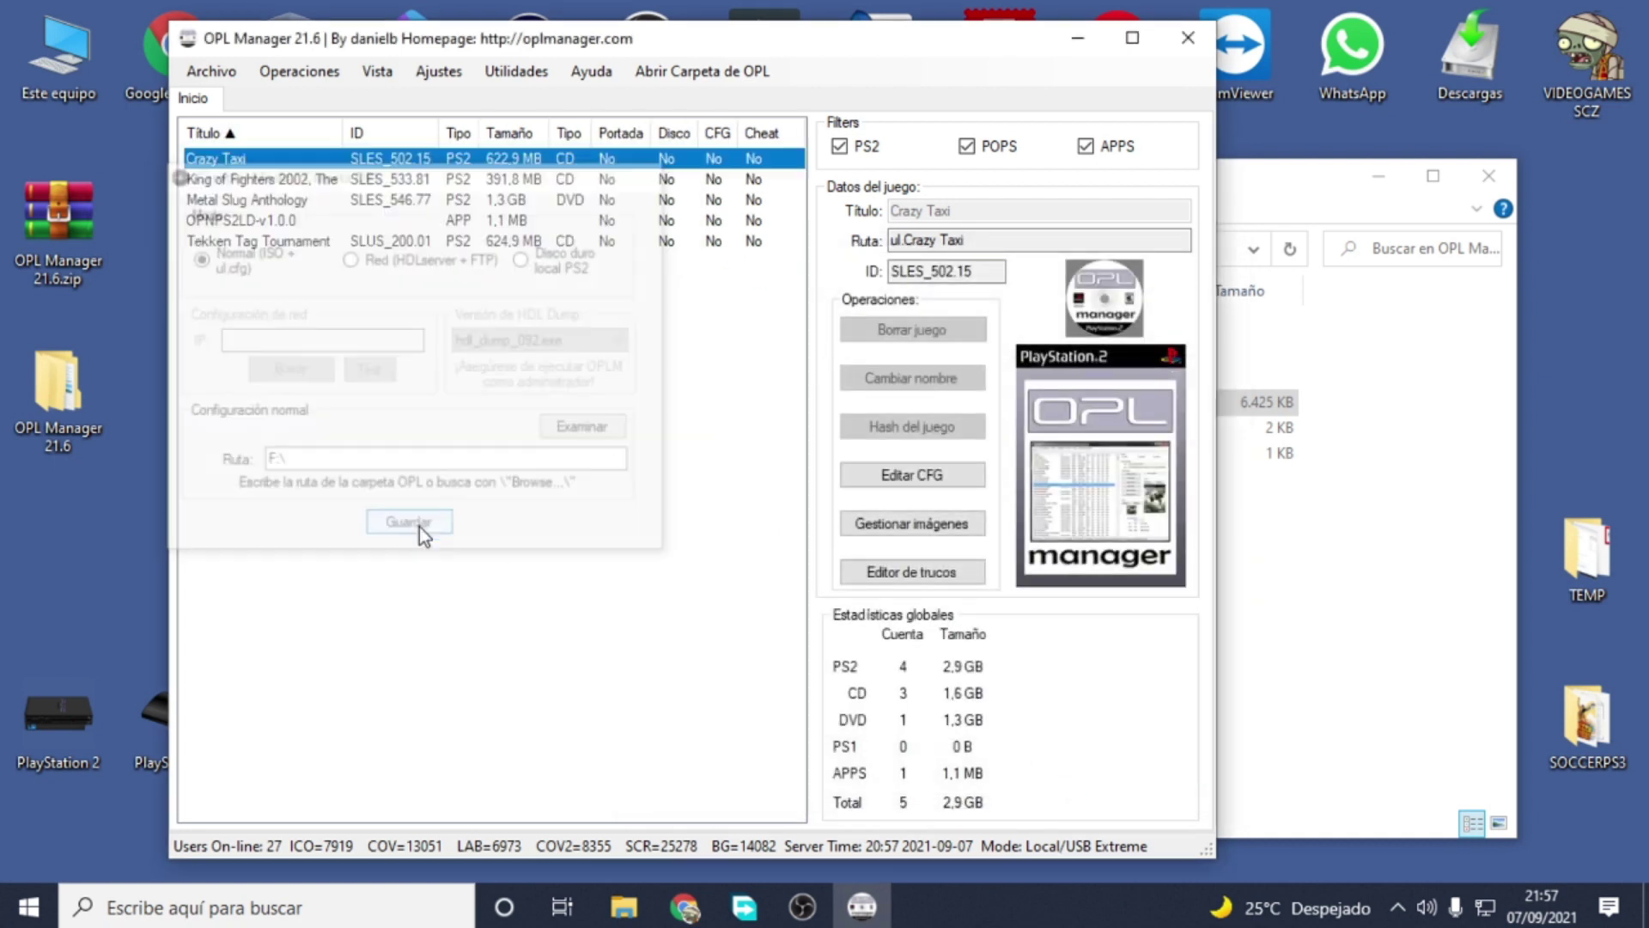
Step: Open image management for Crazy Taxi and accept the front cover (140x200) from the server
{"action": "left_click", "coordinate": [238, 163]}
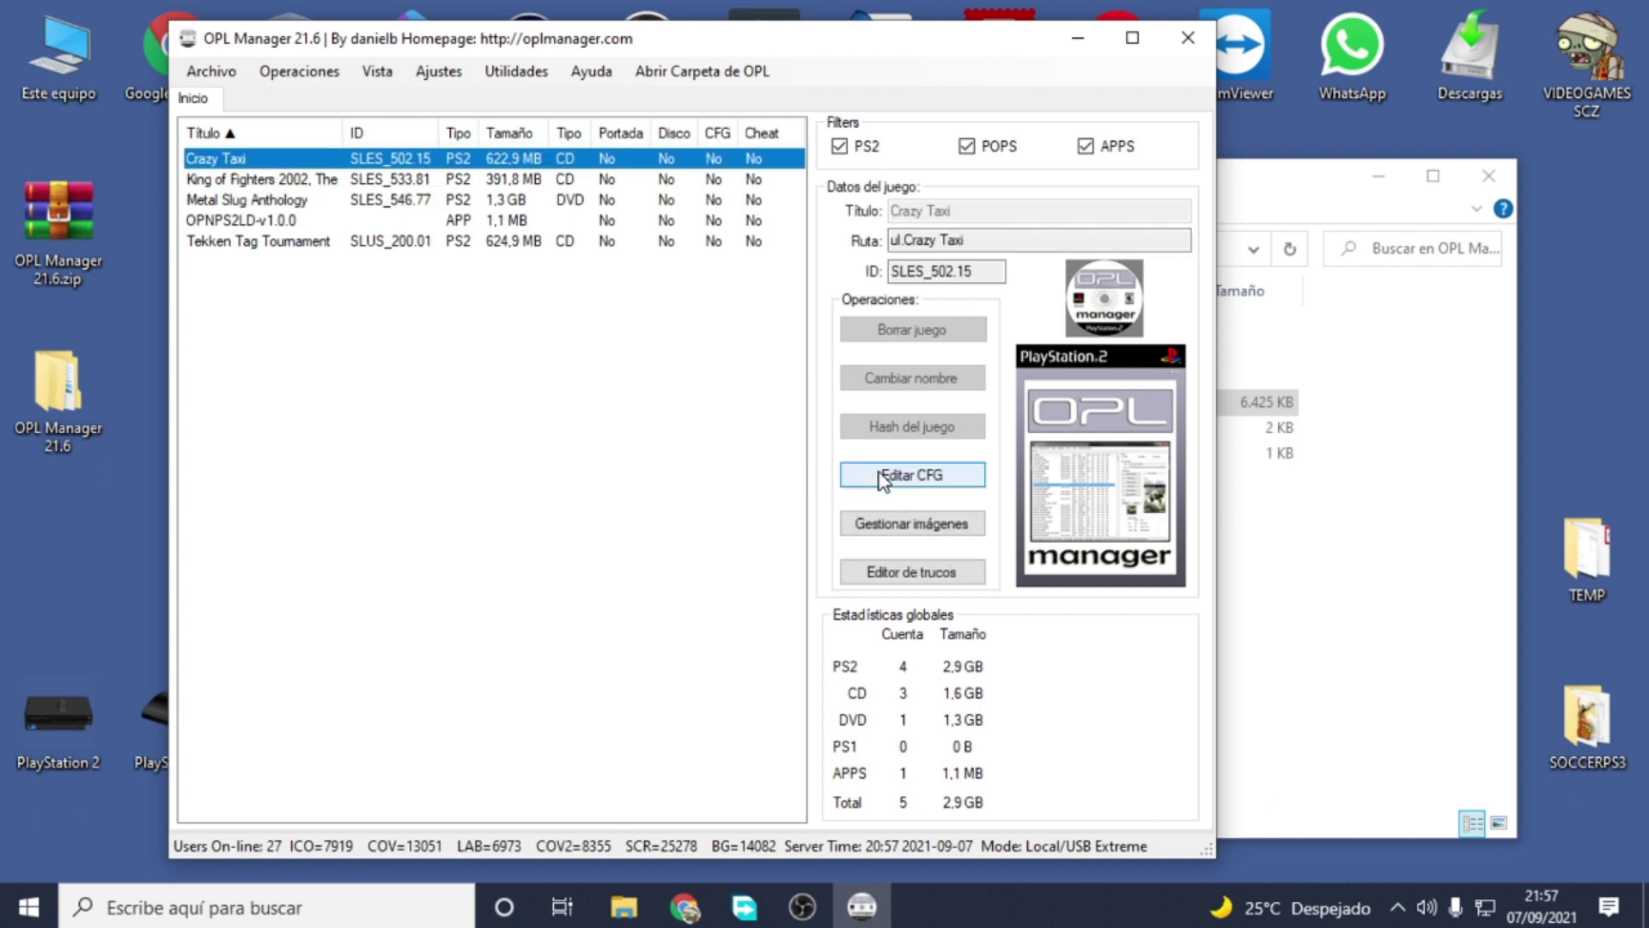
{"action": "left_click", "coordinate": [883, 525]}
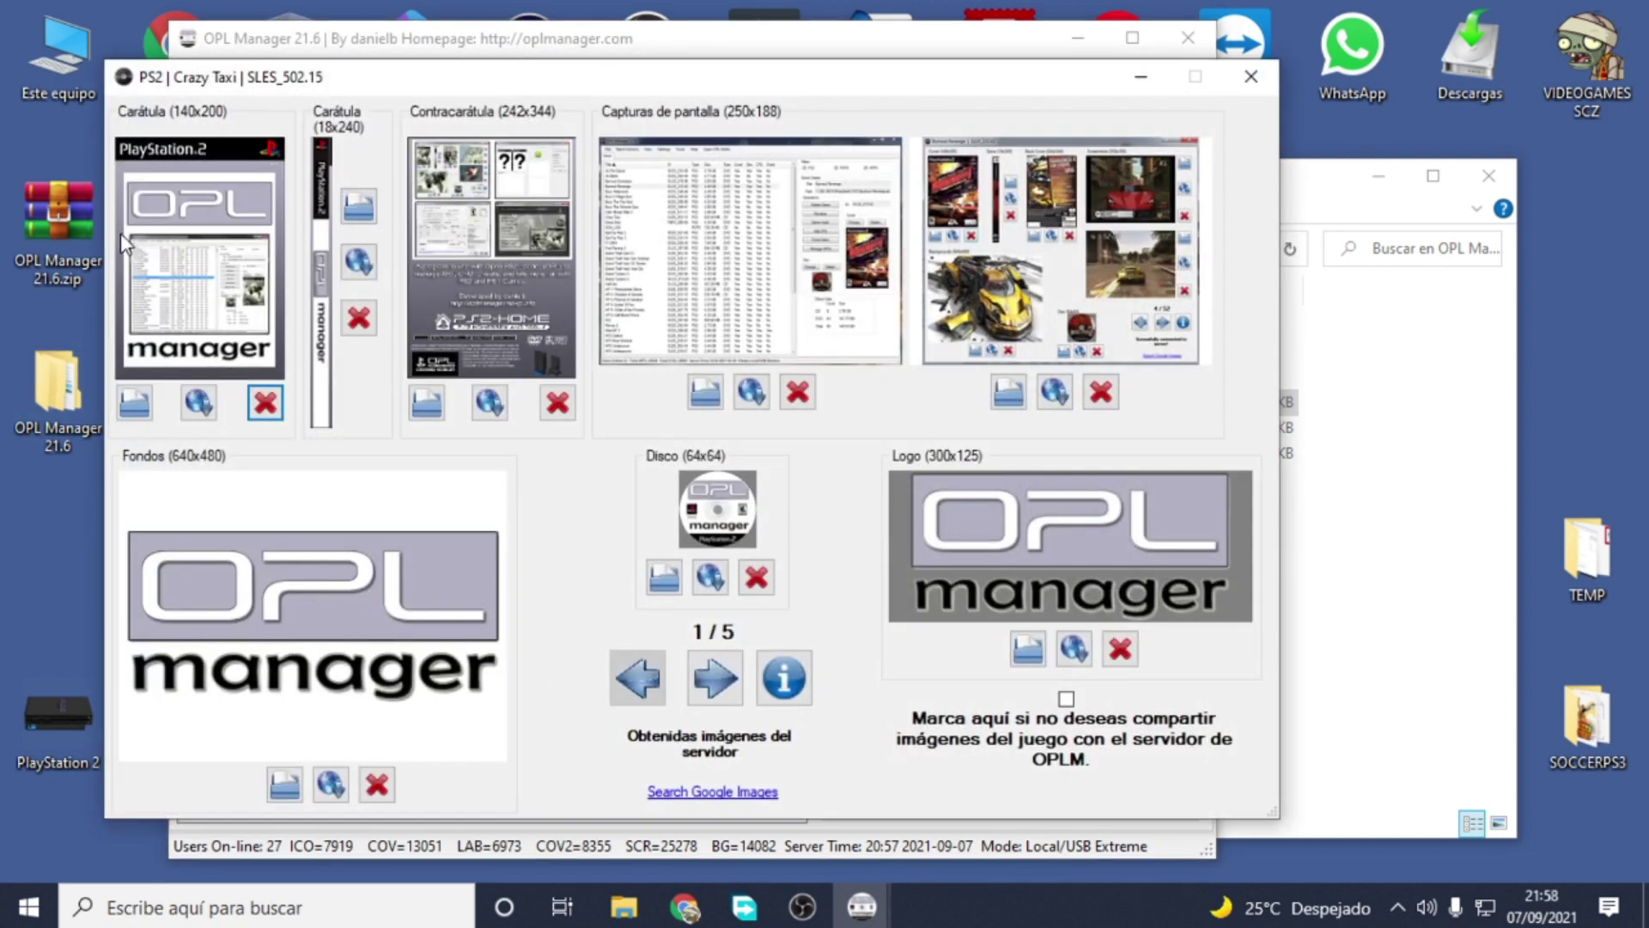
{"action": "left_click", "coordinate": [197, 410]}
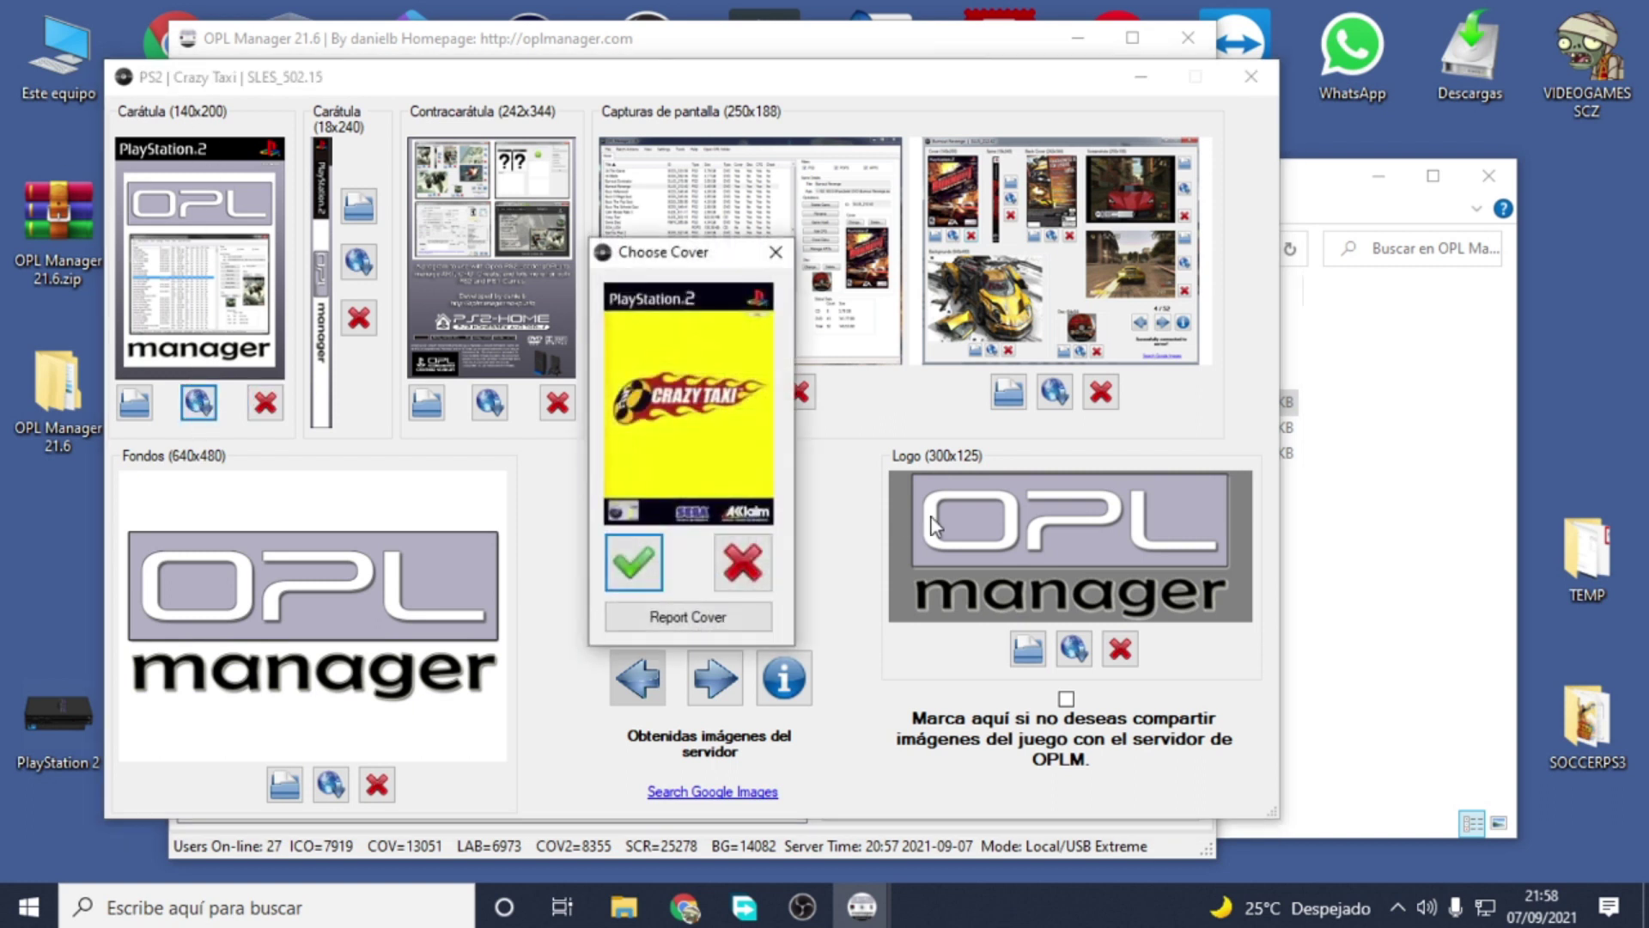
{"action": "left_click", "coordinate": [657, 559]}
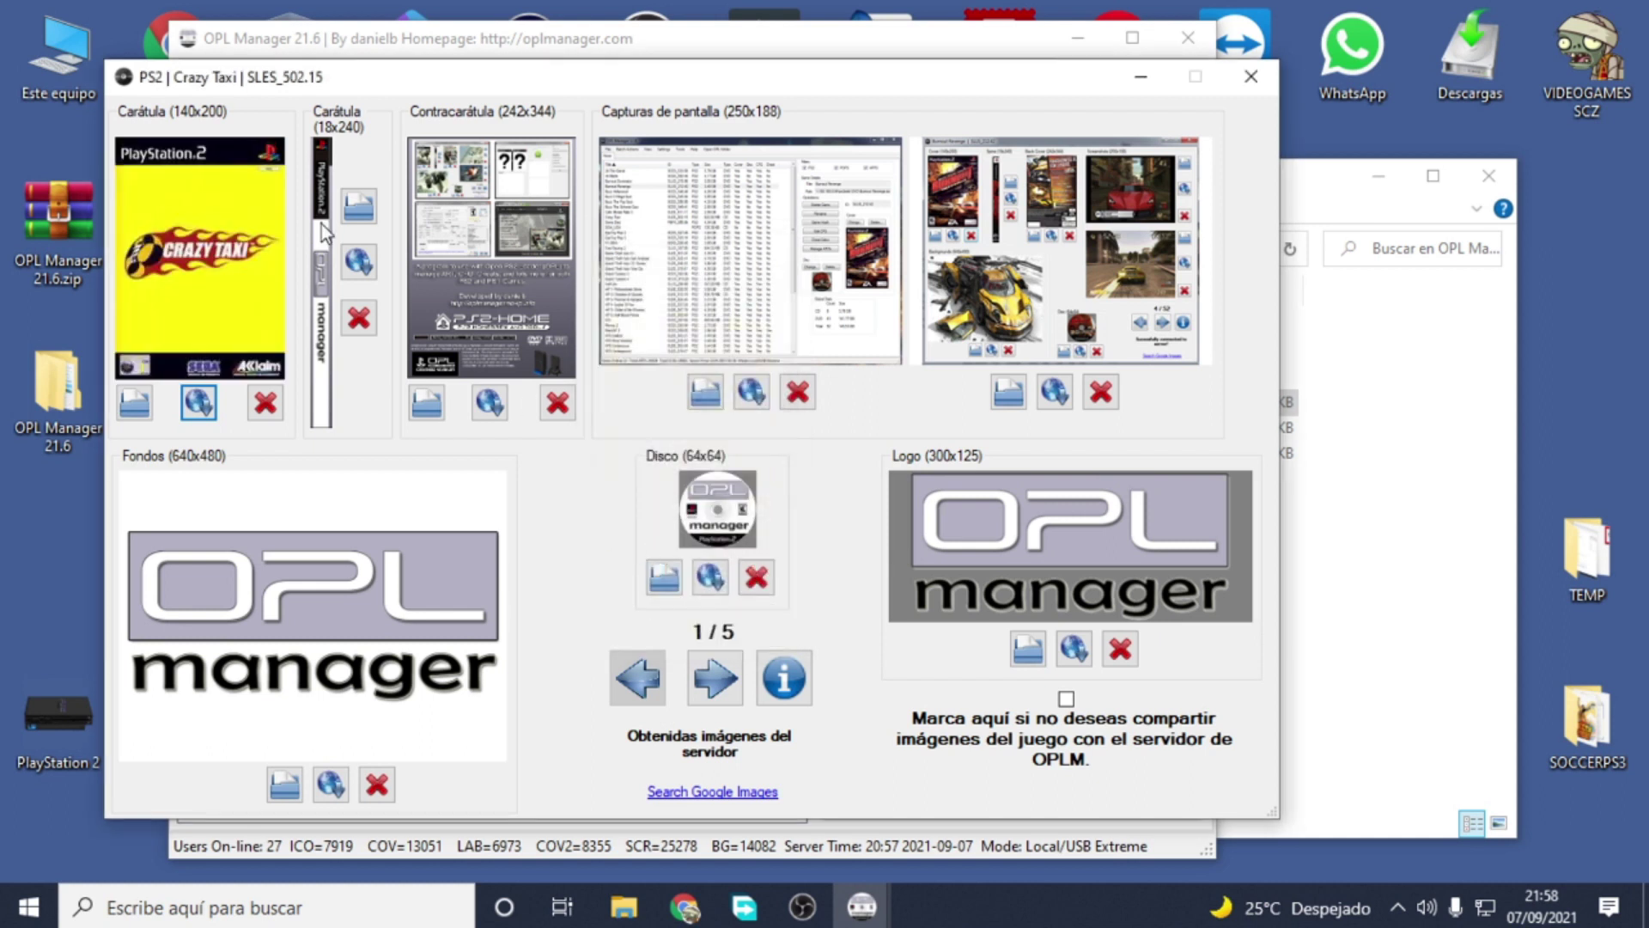
Step: Add the spine (18x240) and back cover (242x344) images from the server for Crazy Taxi
{"action": "left_click", "coordinate": [362, 273]}
{"action": "left_click", "coordinate": [125, 438]}
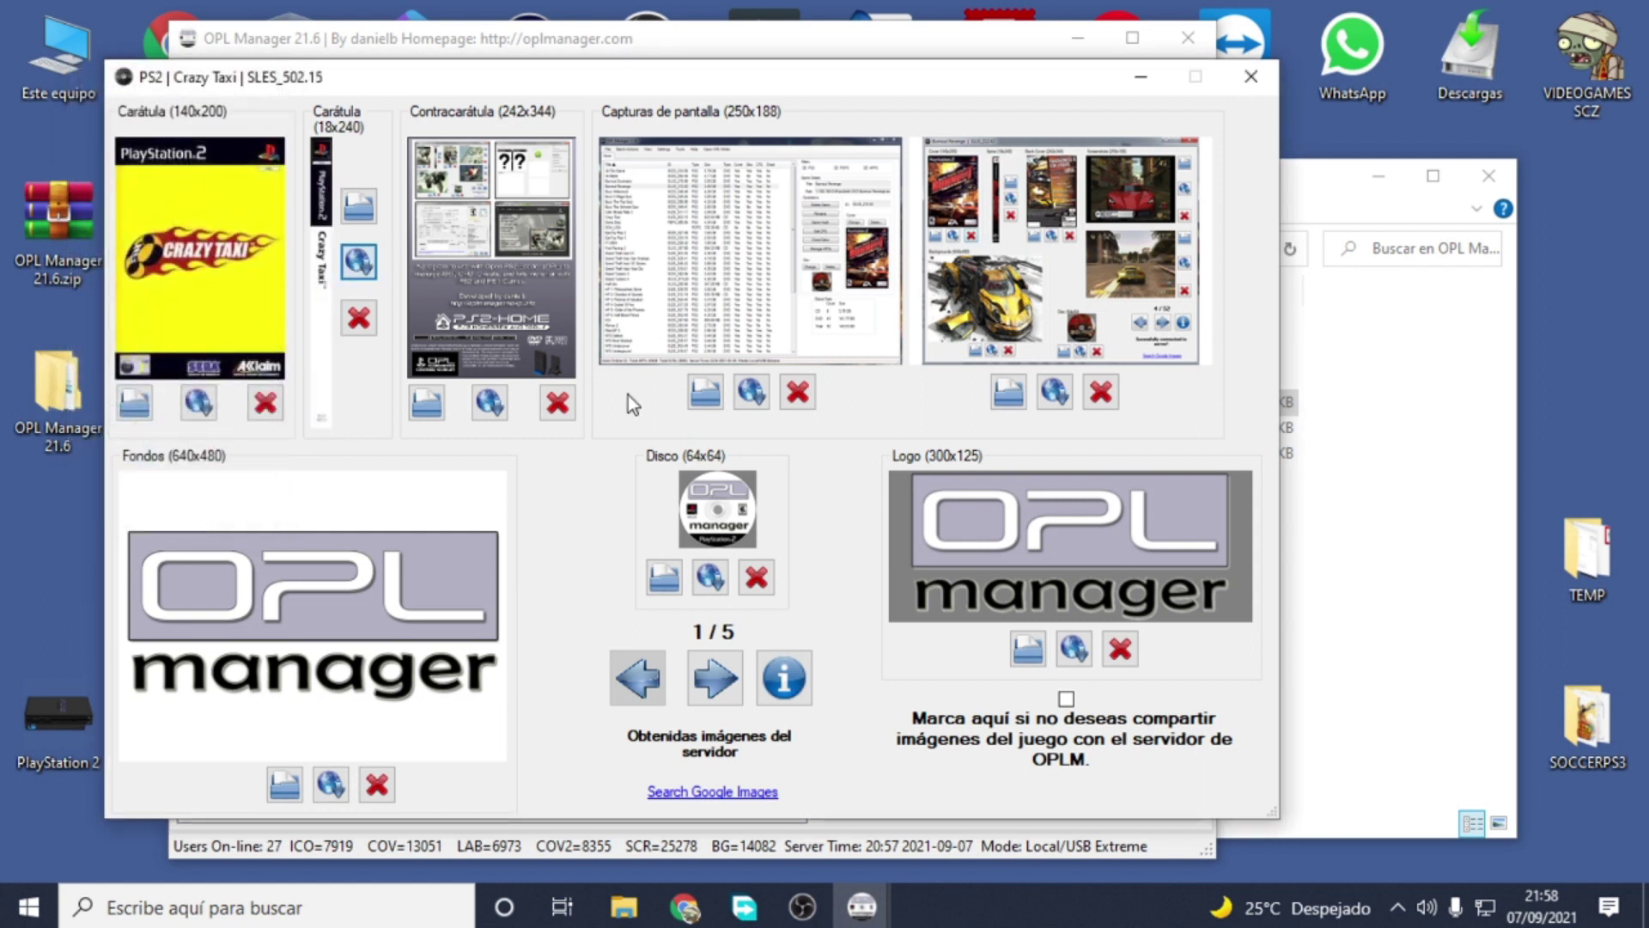
{"action": "left_click", "coordinate": [492, 403]}
{"action": "left_click", "coordinate": [636, 645]}
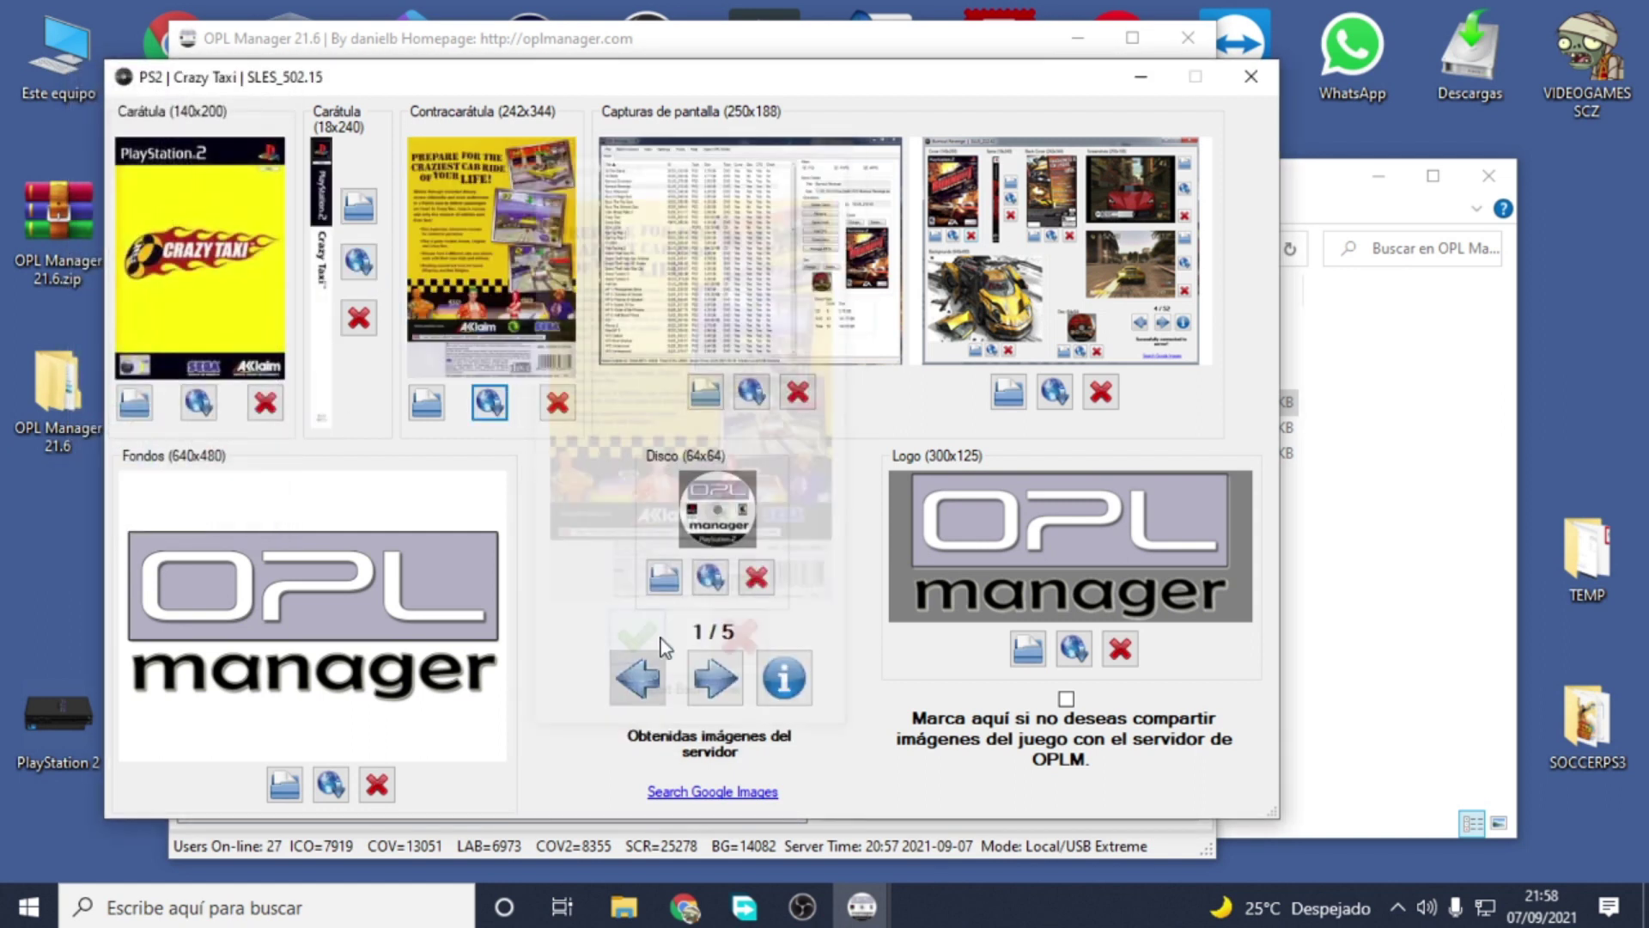
Step: Fill Crazy Taxi's two screenshot slots with the server's first and second captures and select its first background image
{"action": "left_click", "coordinate": [751, 393]}
{"action": "left_click", "coordinate": [777, 541]}
{"action": "left_click", "coordinate": [1054, 393]}
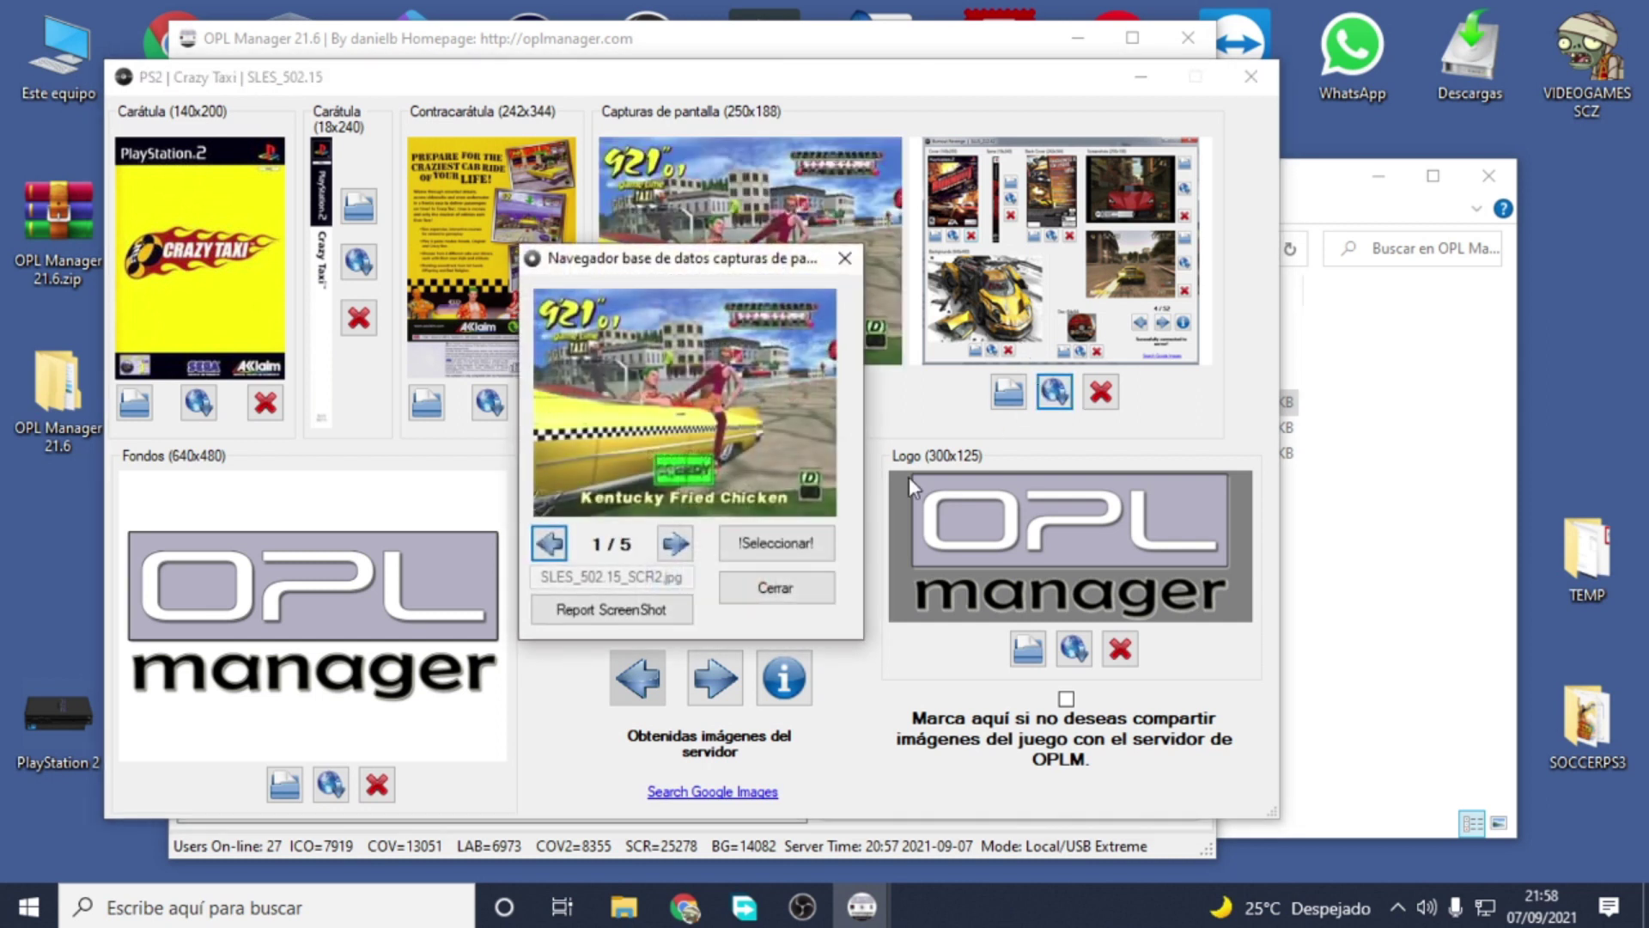
{"action": "left_click", "coordinate": [687, 546]}
{"action": "left_click", "coordinate": [776, 543]}
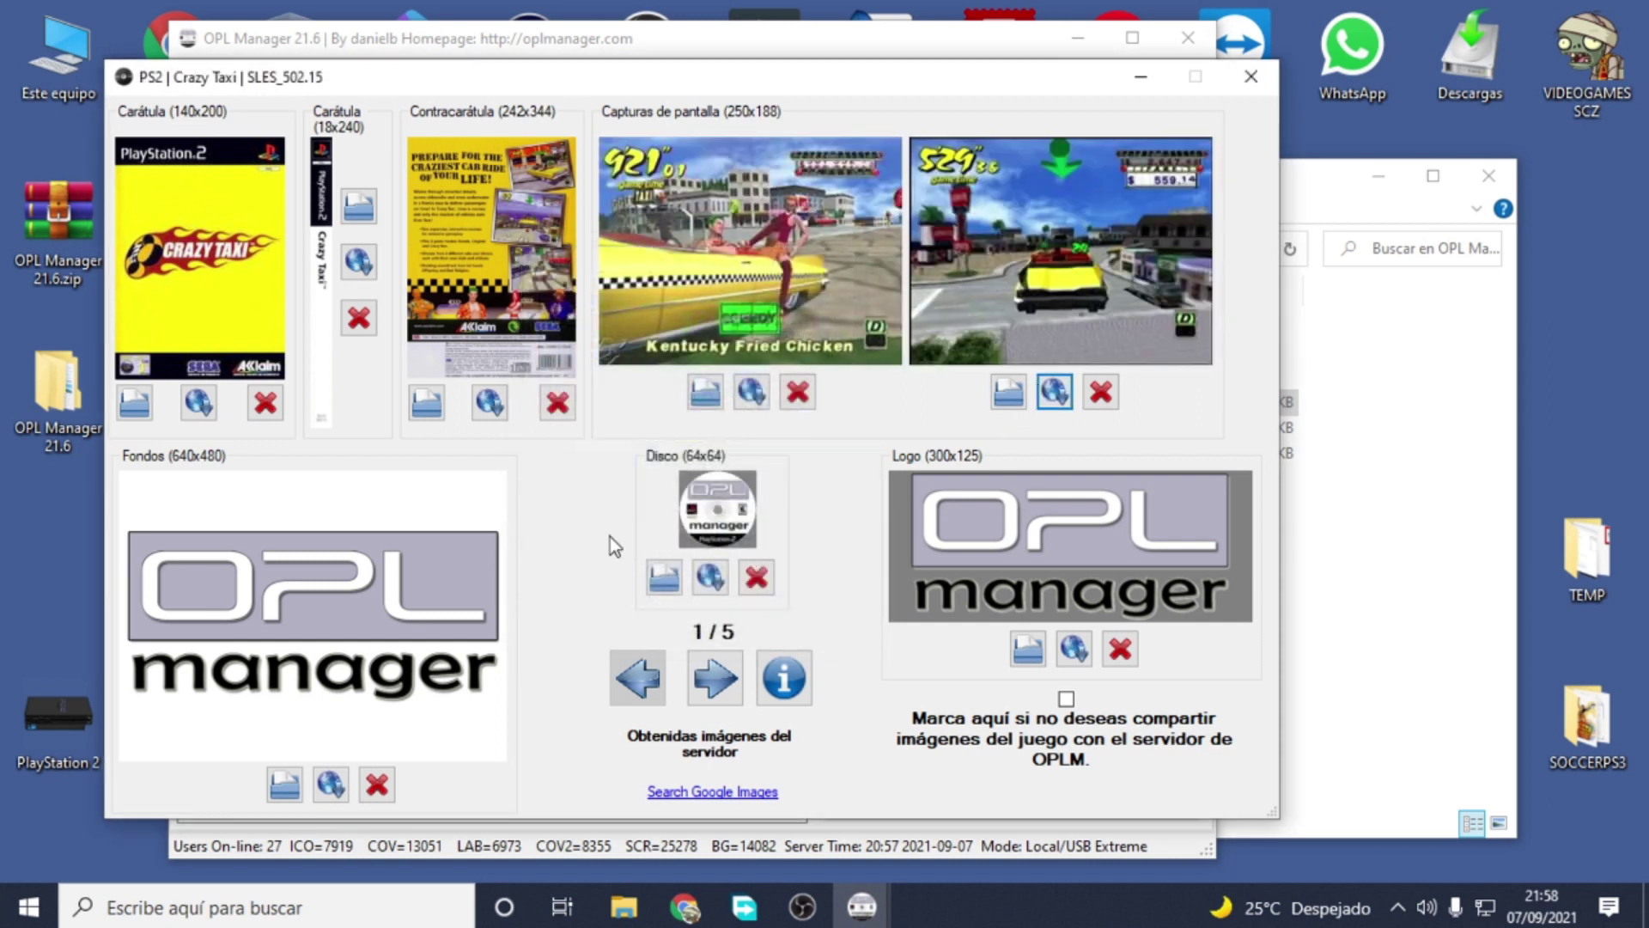
{"action": "left_click", "coordinate": [330, 783]}
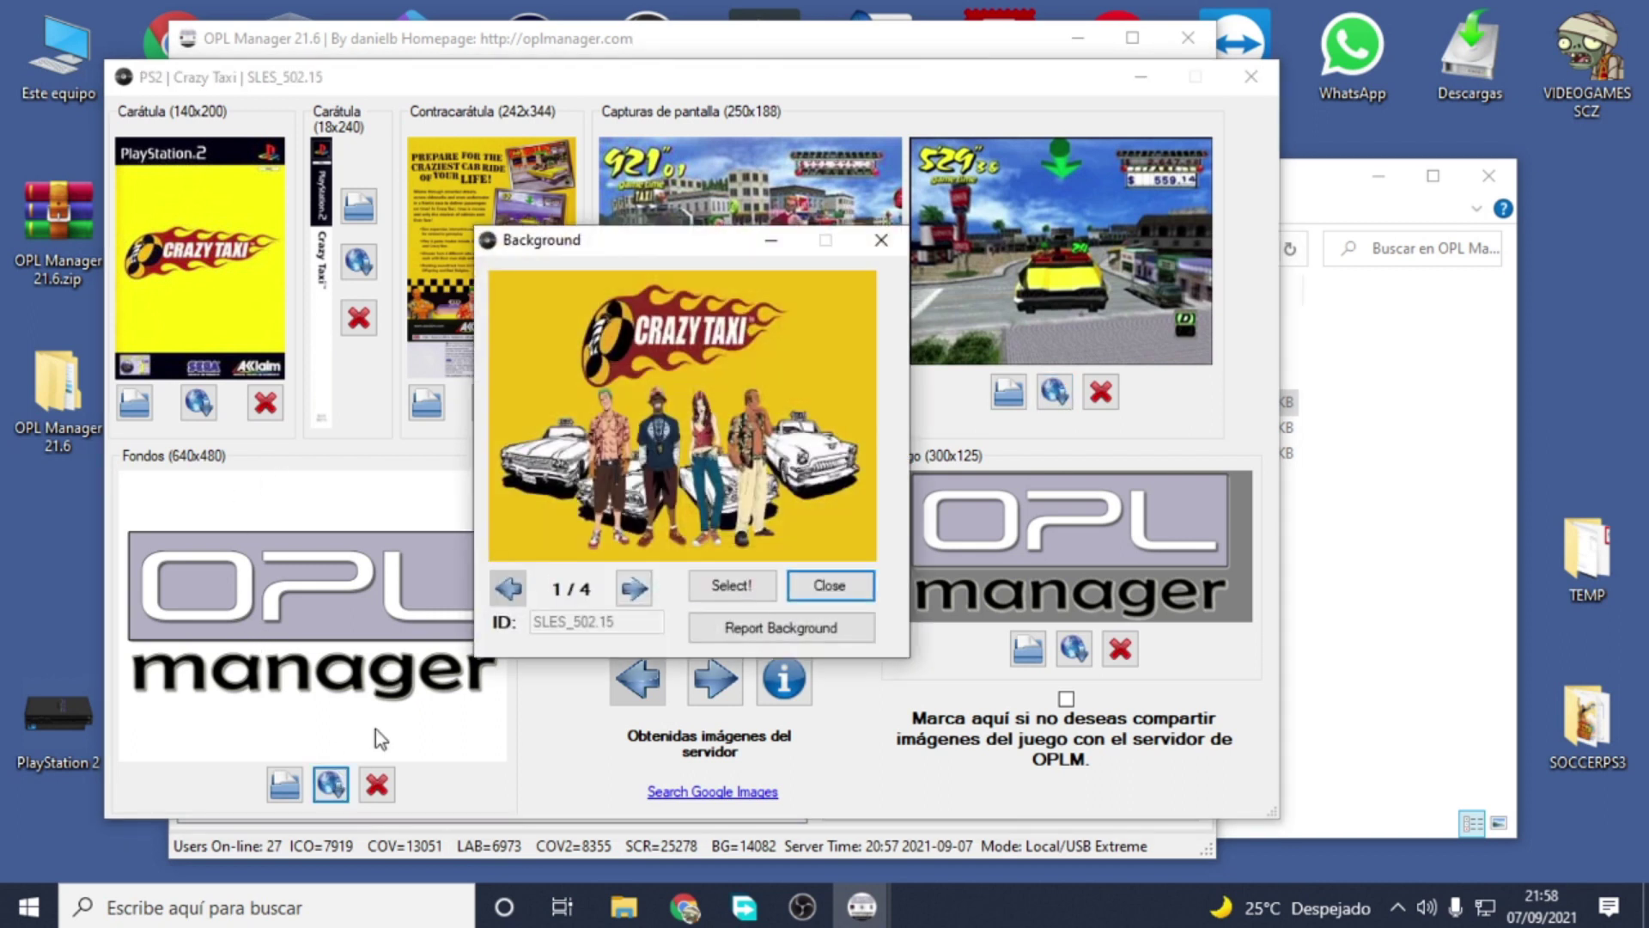
{"action": "left_click", "coordinate": [731, 585]}
Step: Add the disc image (64x64) and logo (300x125) from the server for Crazy Taxi
{"action": "left_click", "coordinate": [711, 581]}
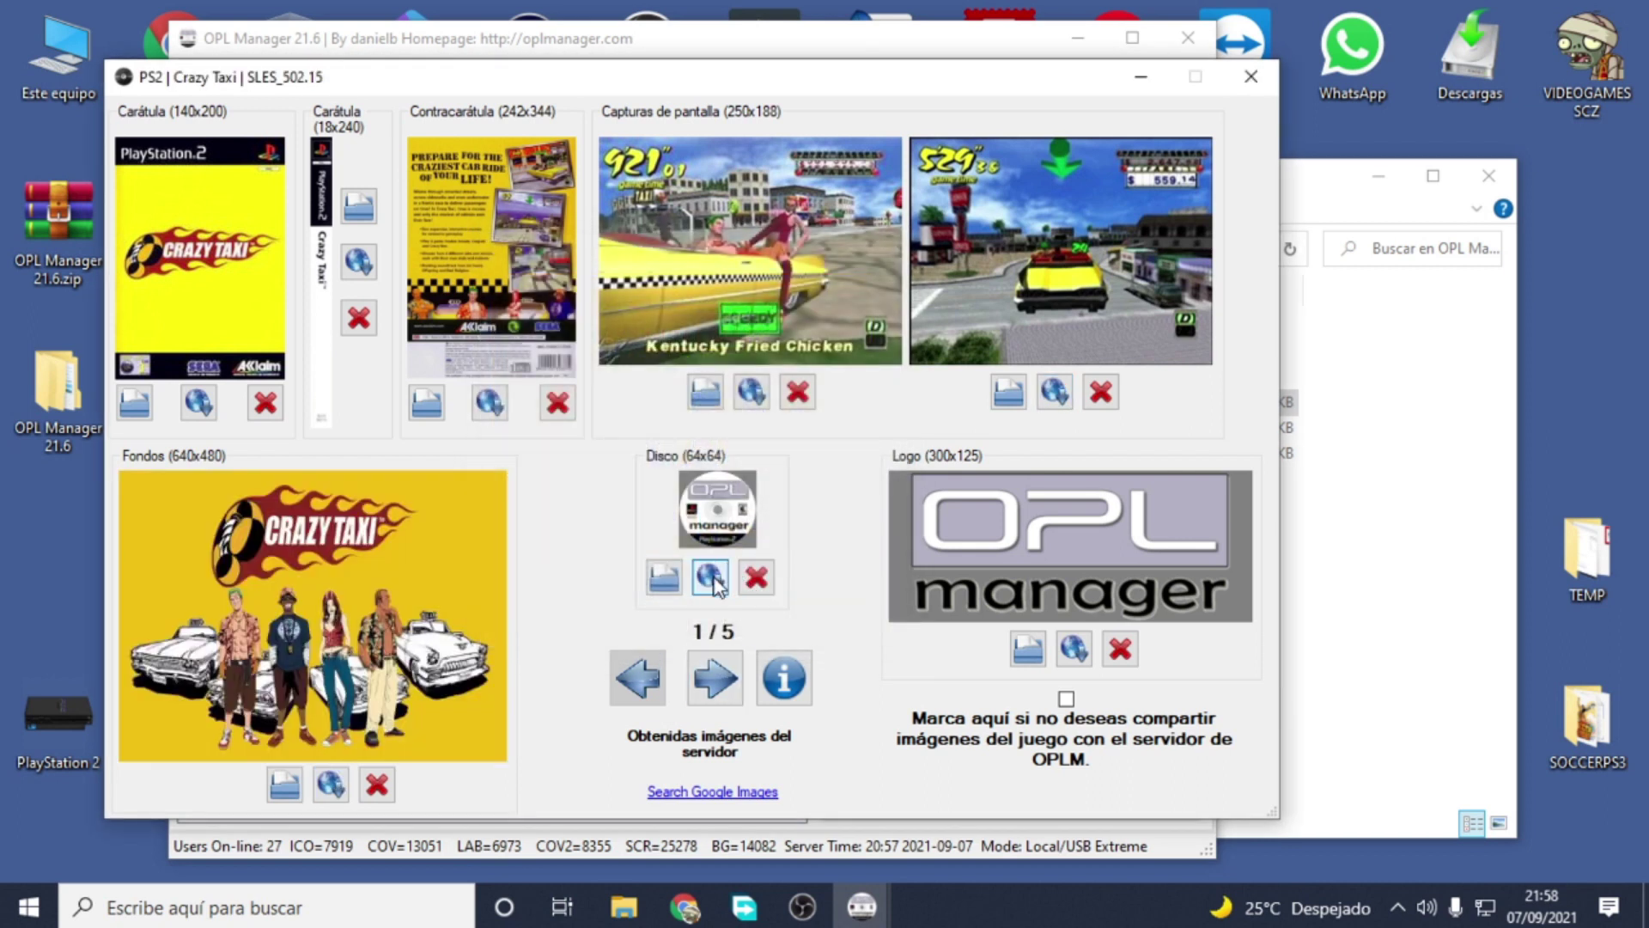
{"action": "left_click", "coordinate": [651, 498]}
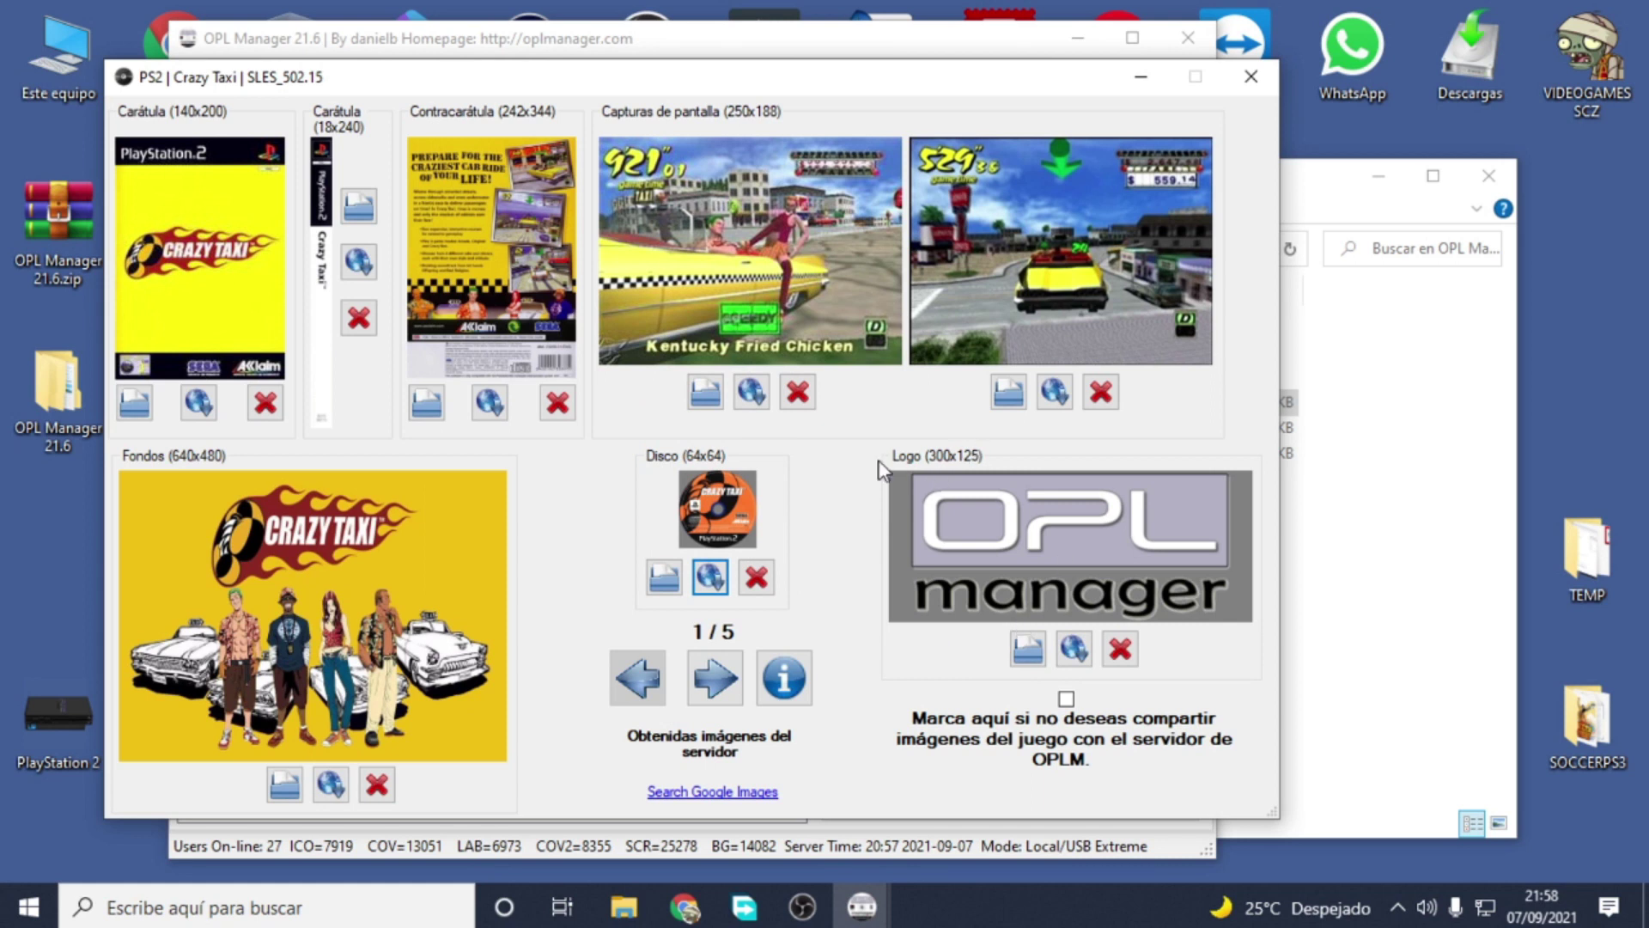
{"action": "left_click", "coordinate": [1074, 650]}
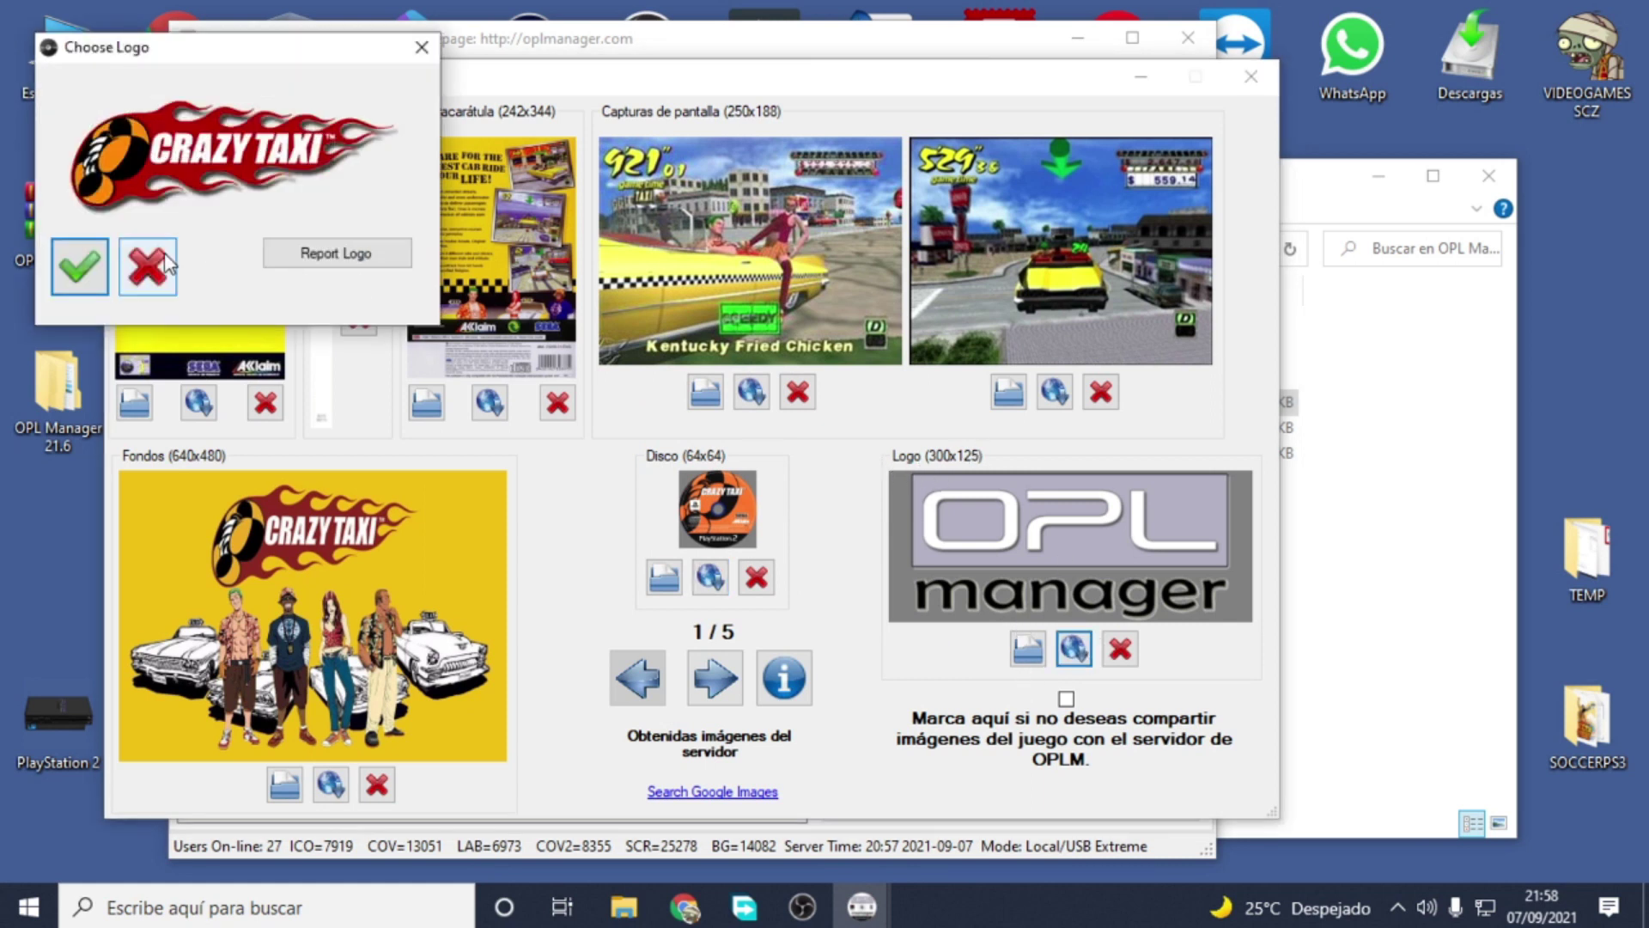
{"action": "left_click", "coordinate": [79, 266]}
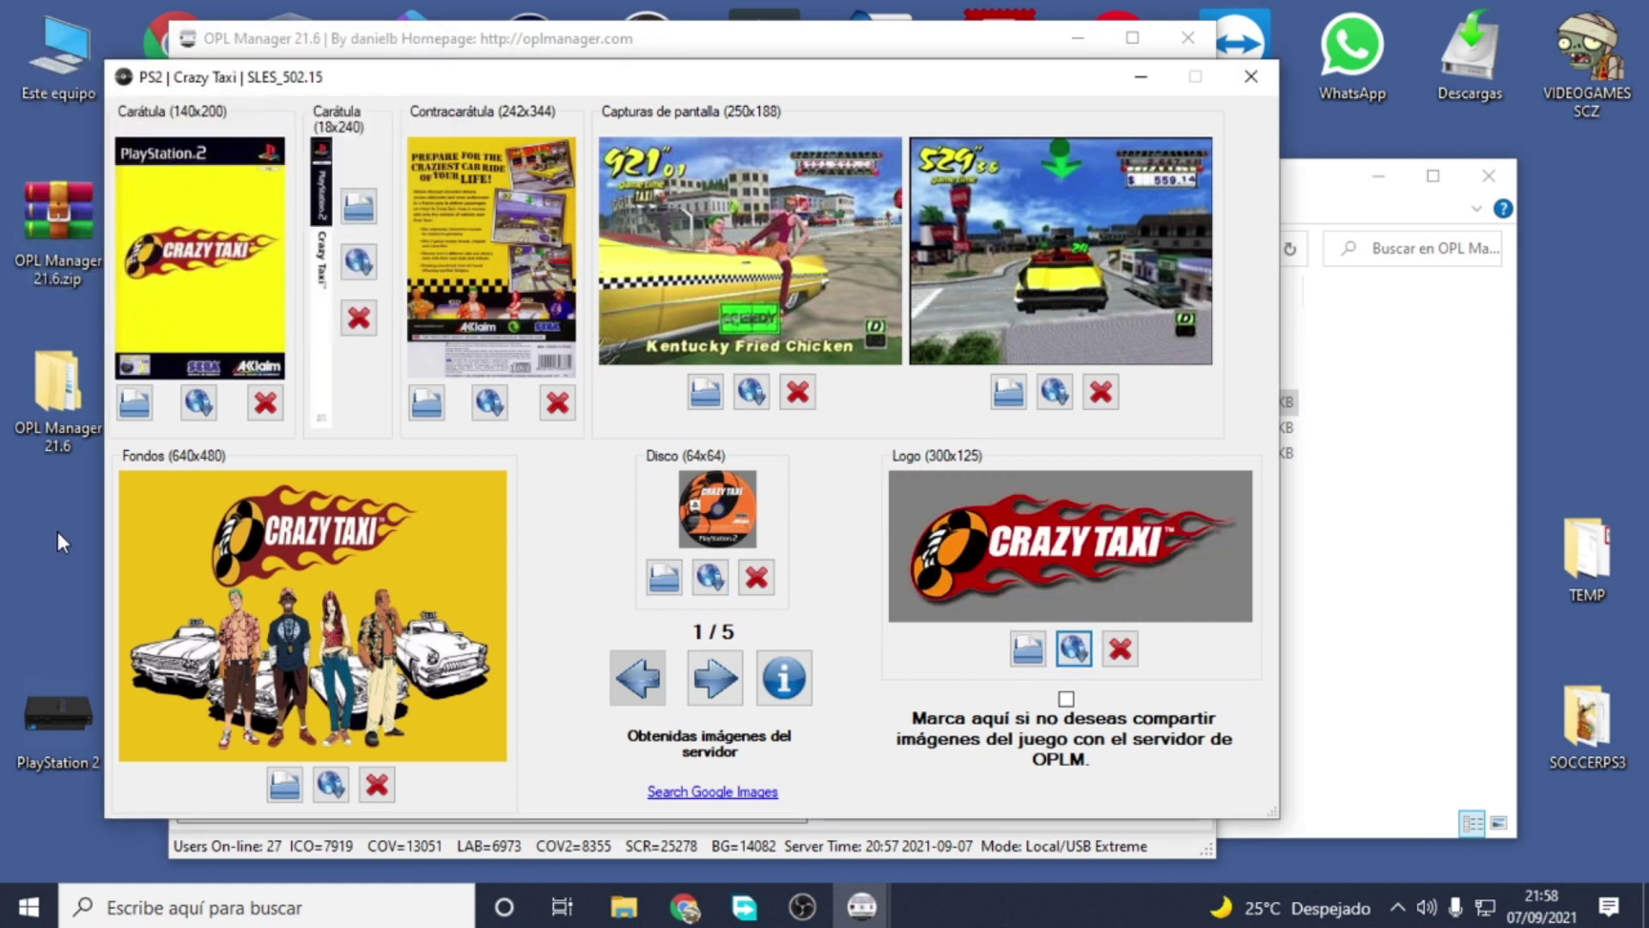
Step: Go on to The King of Fighters 2002 and accept its front cover (140x200) from the server
{"action": "left_click", "coordinate": [711, 683]}
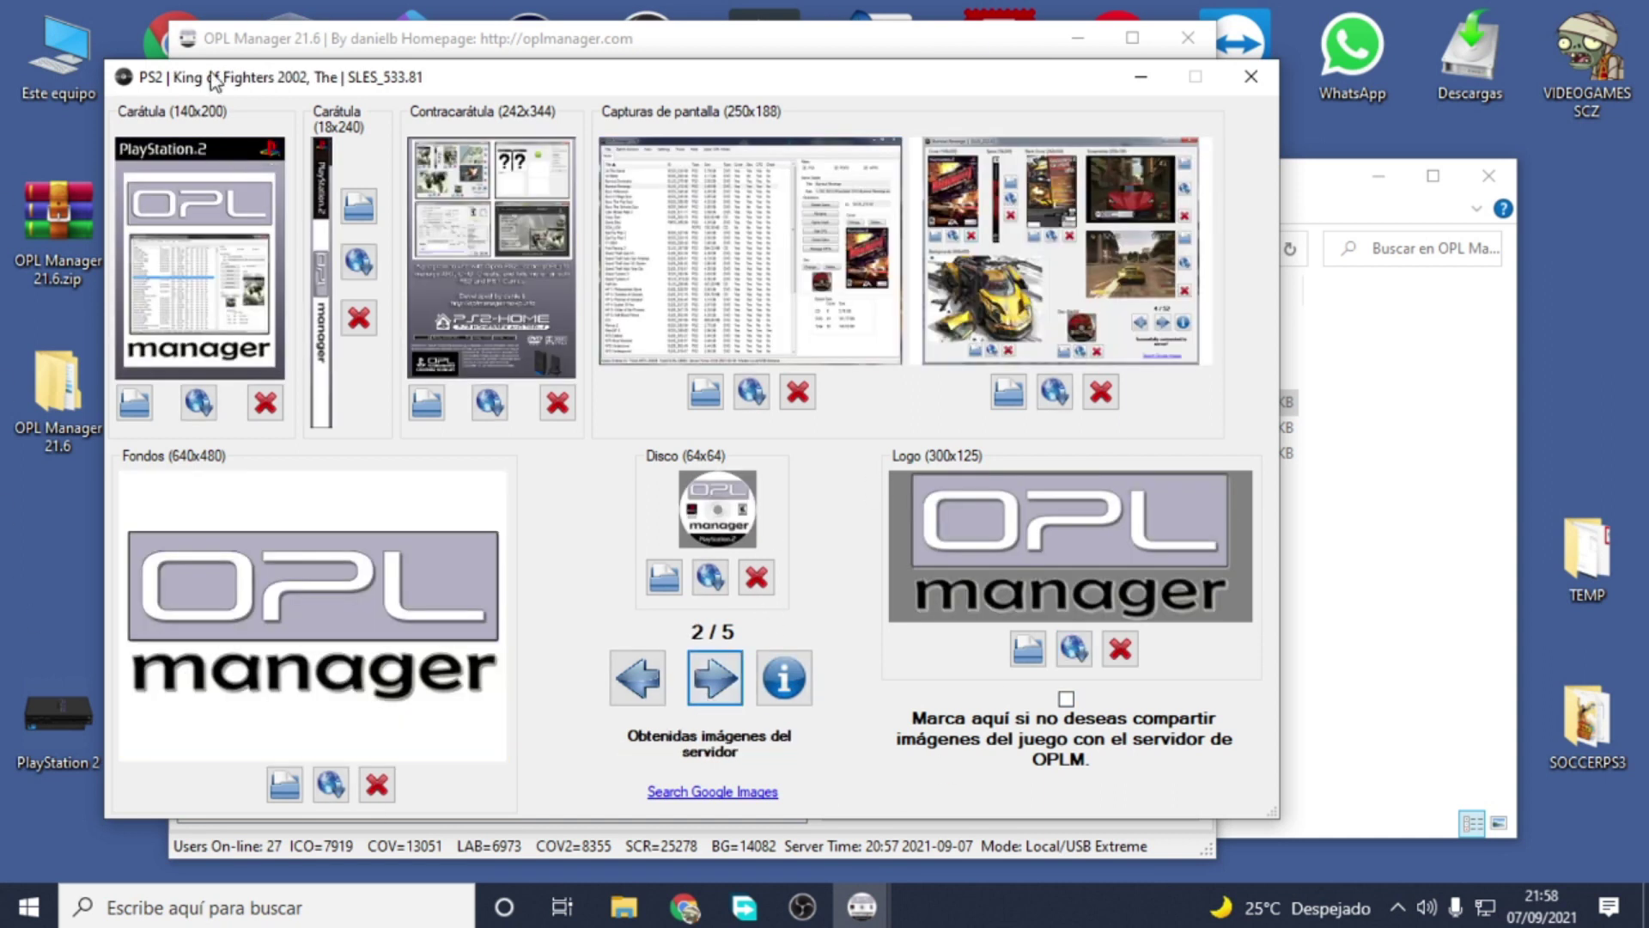
{"action": "mouse_move", "coordinate": [250, 77]}
{"action": "left_mouse_down"}
{"action": "mouse_move", "coordinate": [517, 59]}
{"action": "mouse_move", "coordinate": [249, 62]}
{"action": "left_mouse_up"}
{"action": "left_click", "coordinate": [294, 387]}
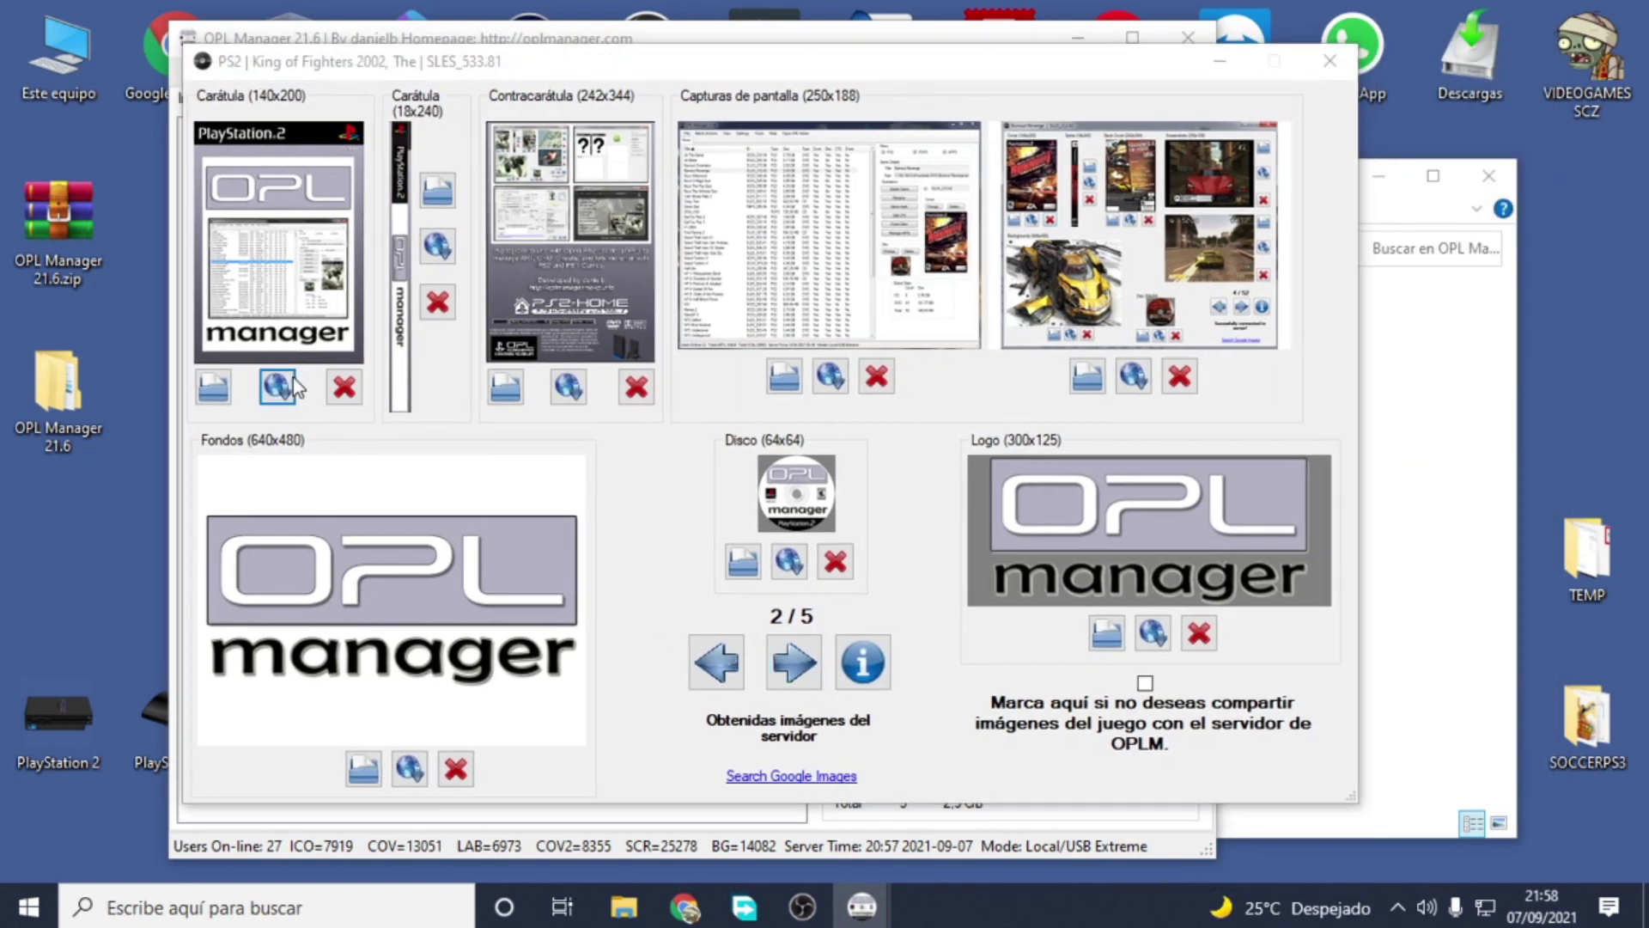
{"action": "left_click", "coordinate": [728, 563]}
Step: Add the spine (18x240) and back cover (242x344) images from the server for The King of Fighters 2002
{"action": "left_click", "coordinate": [436, 249]}
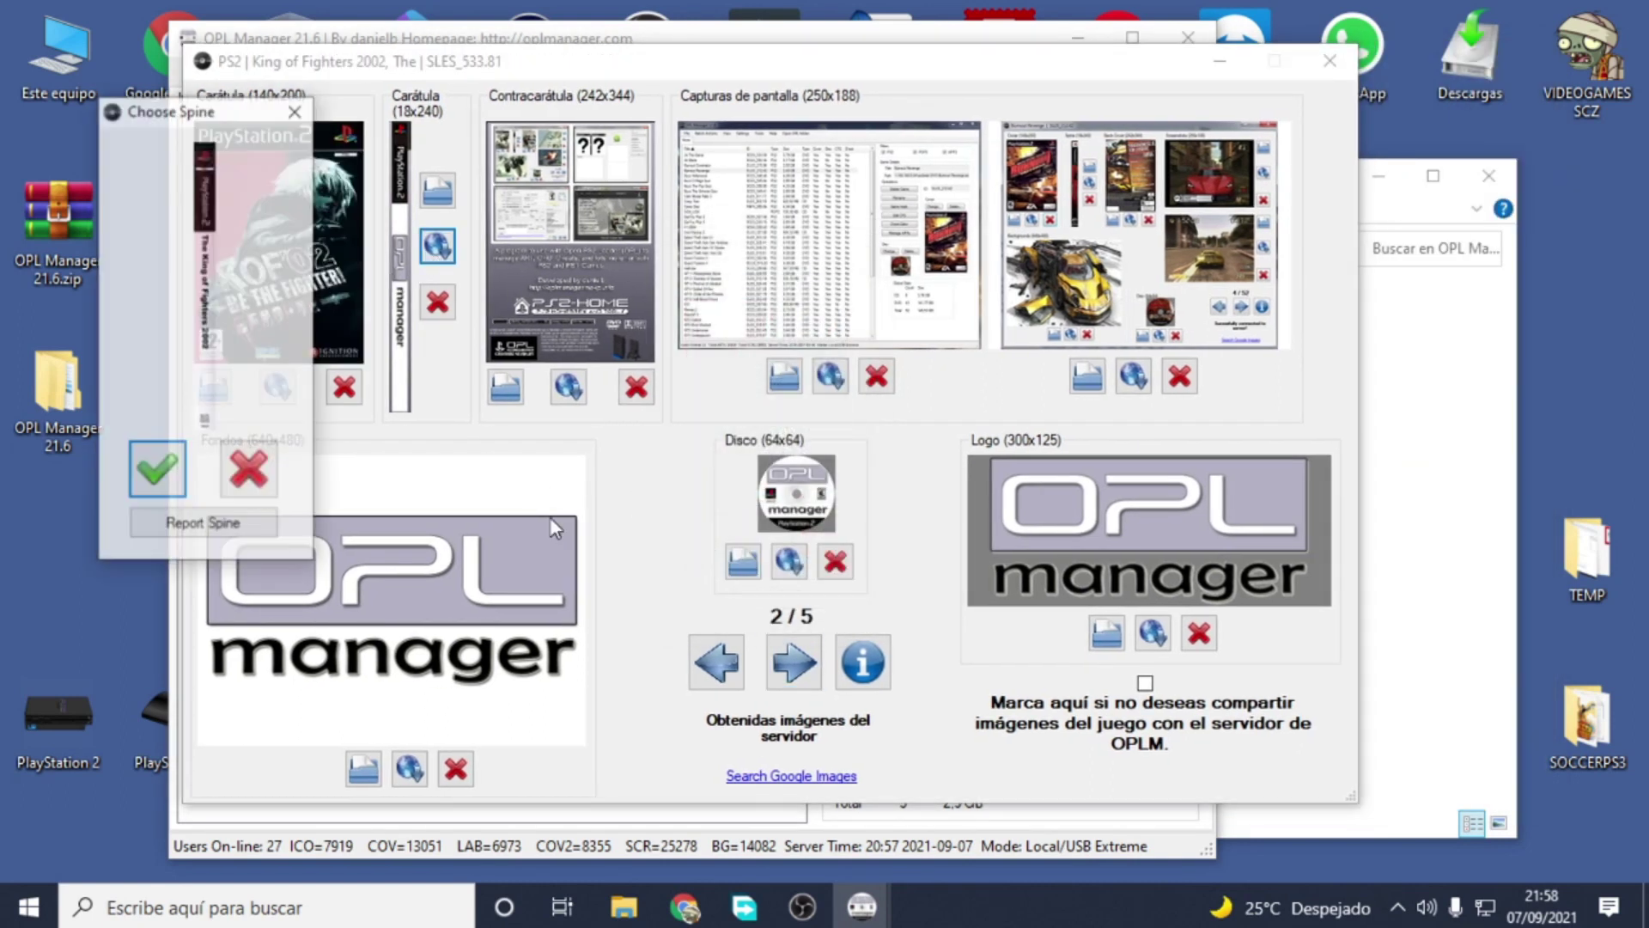
{"action": "left_click", "coordinate": [156, 470]}
{"action": "left_click", "coordinate": [568, 388]}
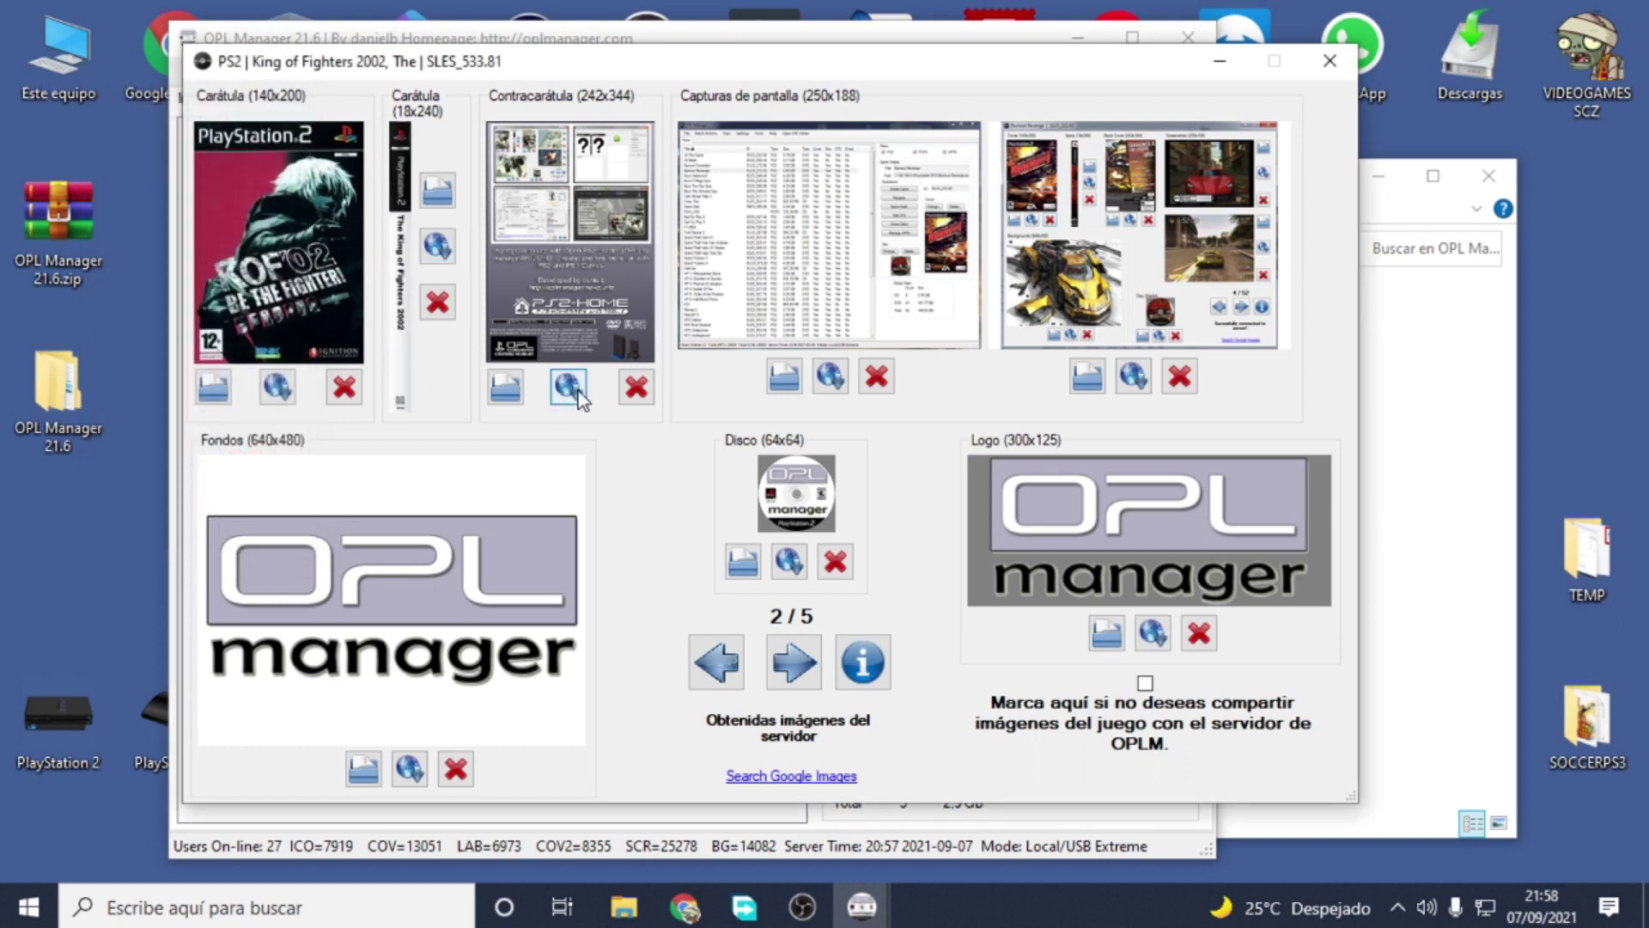
{"action": "left_click", "coordinate": [721, 628]}
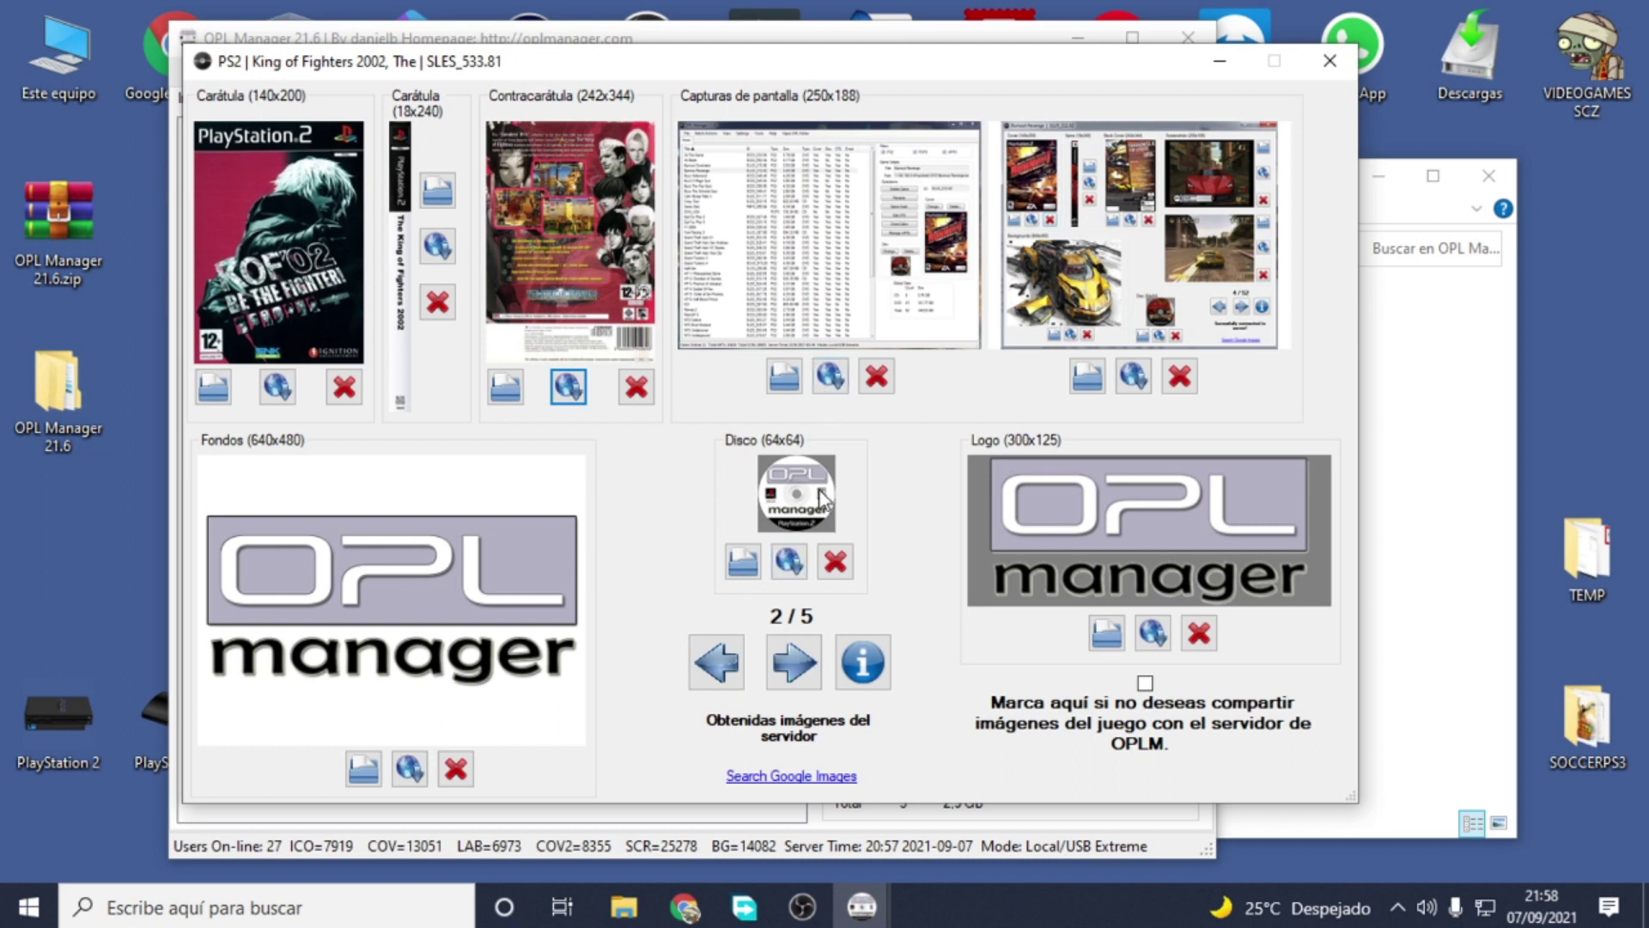
Step: Fill the King of Fighters 2002 screenshot slots with the server's first and second captures and select its first background image
{"action": "left_click", "coordinate": [830, 376]}
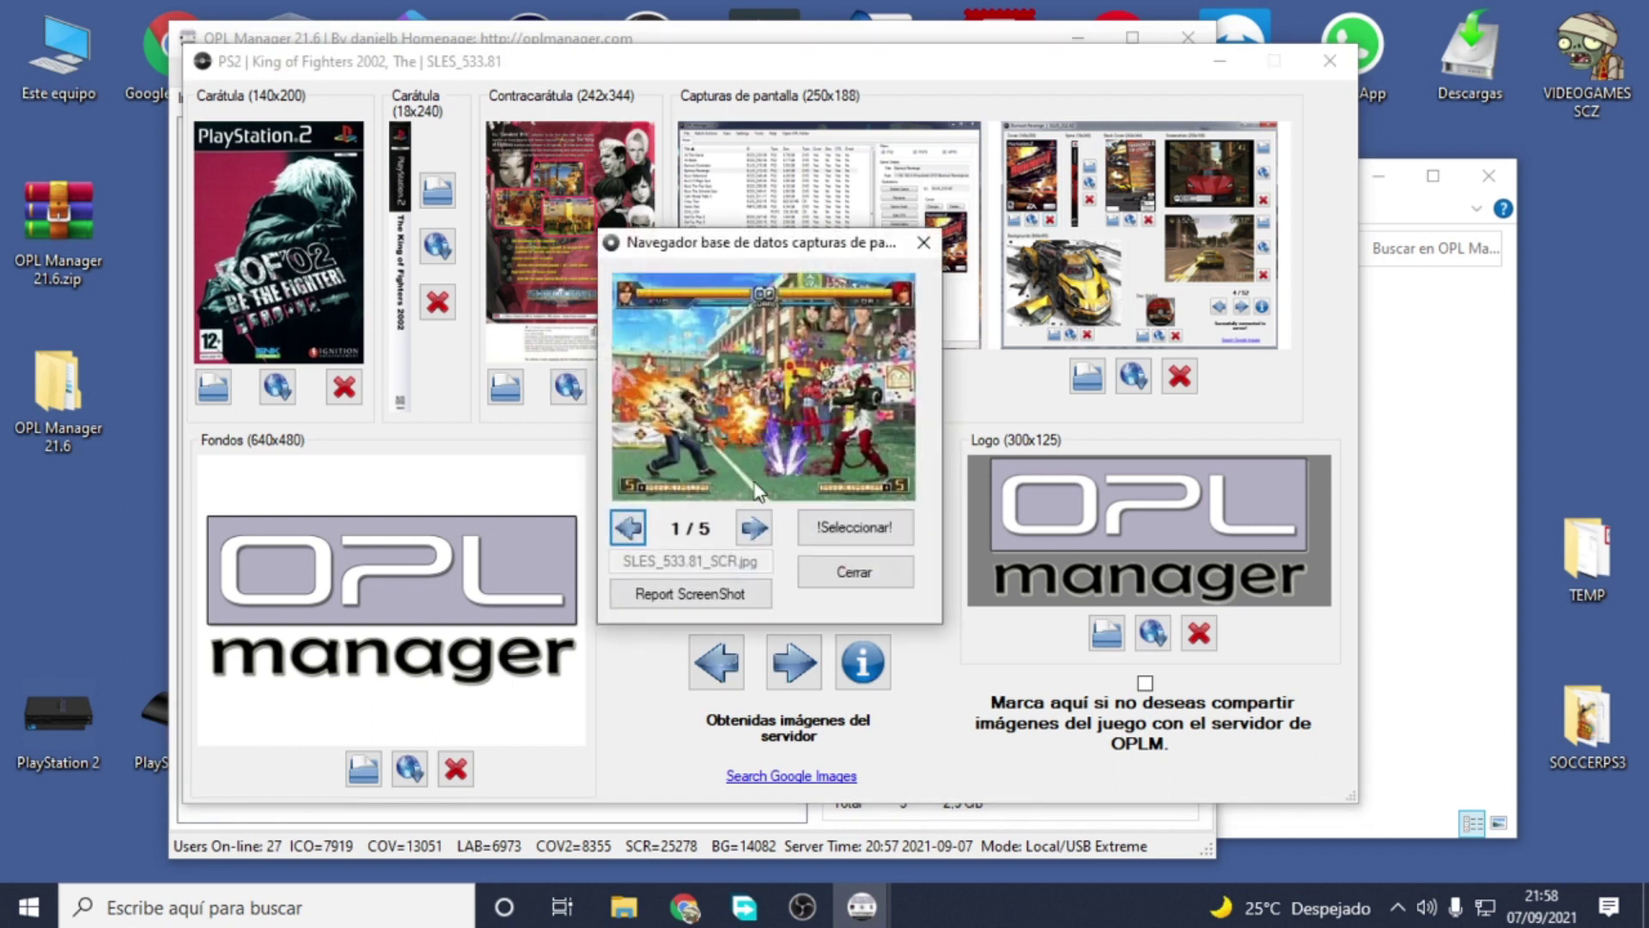
{"action": "left_click", "coordinate": [833, 534]}
{"action": "left_click", "coordinate": [1133, 375]}
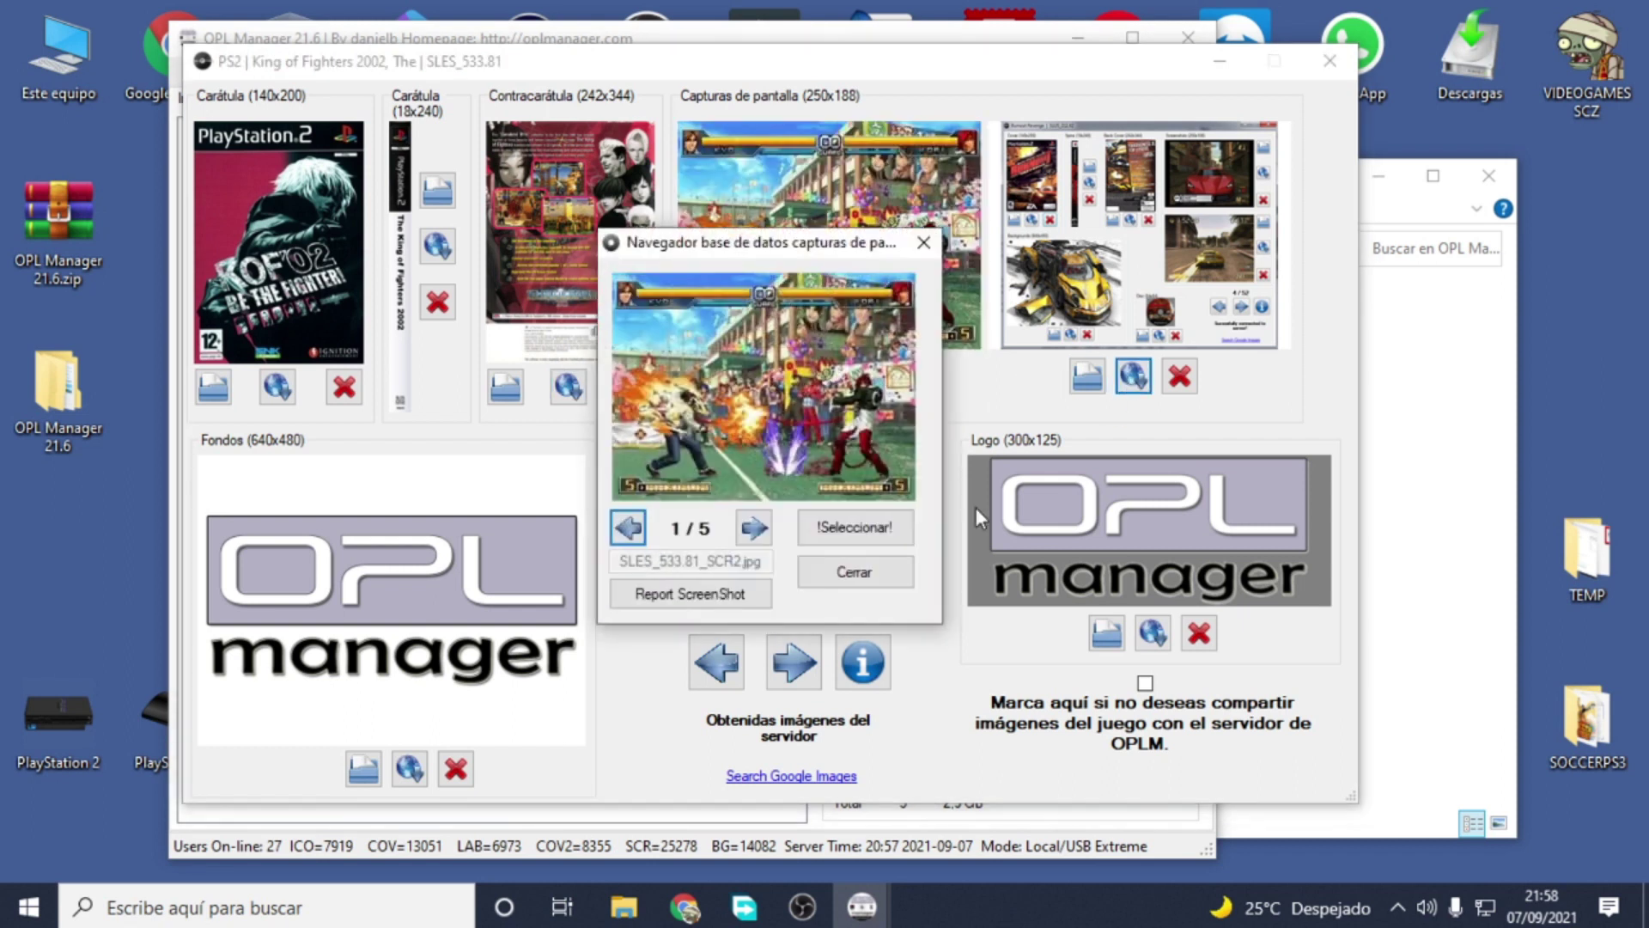
{"action": "left_click", "coordinate": [754, 528]}
{"action": "left_click", "coordinate": [824, 527]}
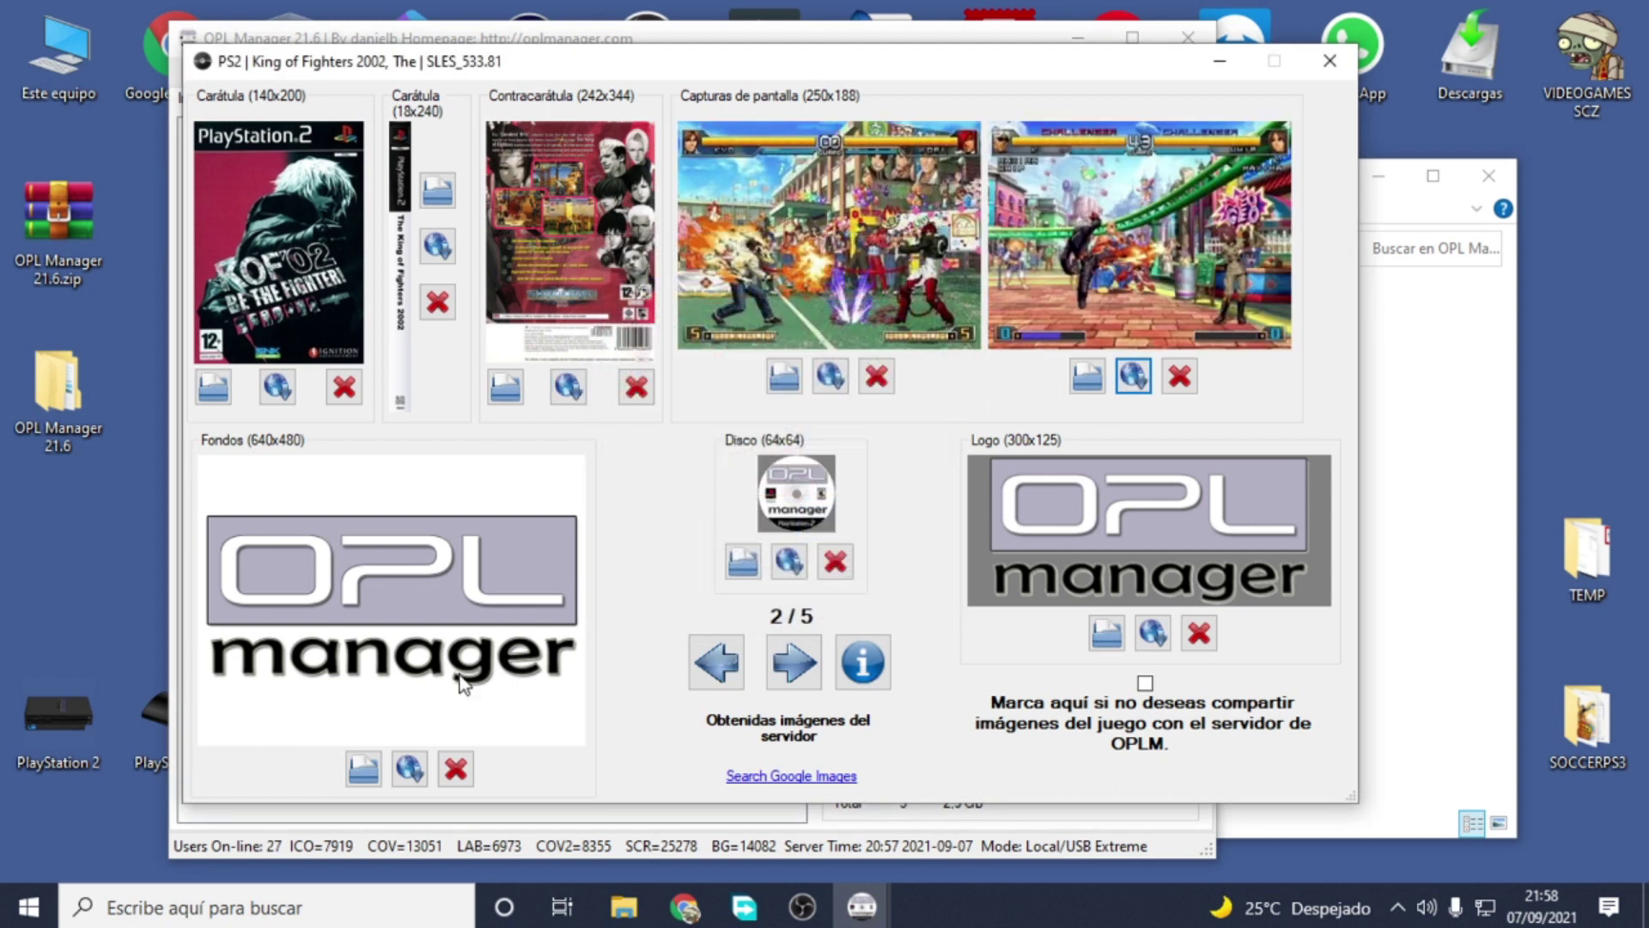
{"action": "left_click", "coordinate": [427, 760]}
{"action": "left_click", "coordinate": [787, 565]}
Step: Add the disc image (64x64) and logo (300x125) from the server for The King of Fighters 2002
{"action": "left_click", "coordinate": [789, 560]}
{"action": "left_click", "coordinate": [725, 466]}
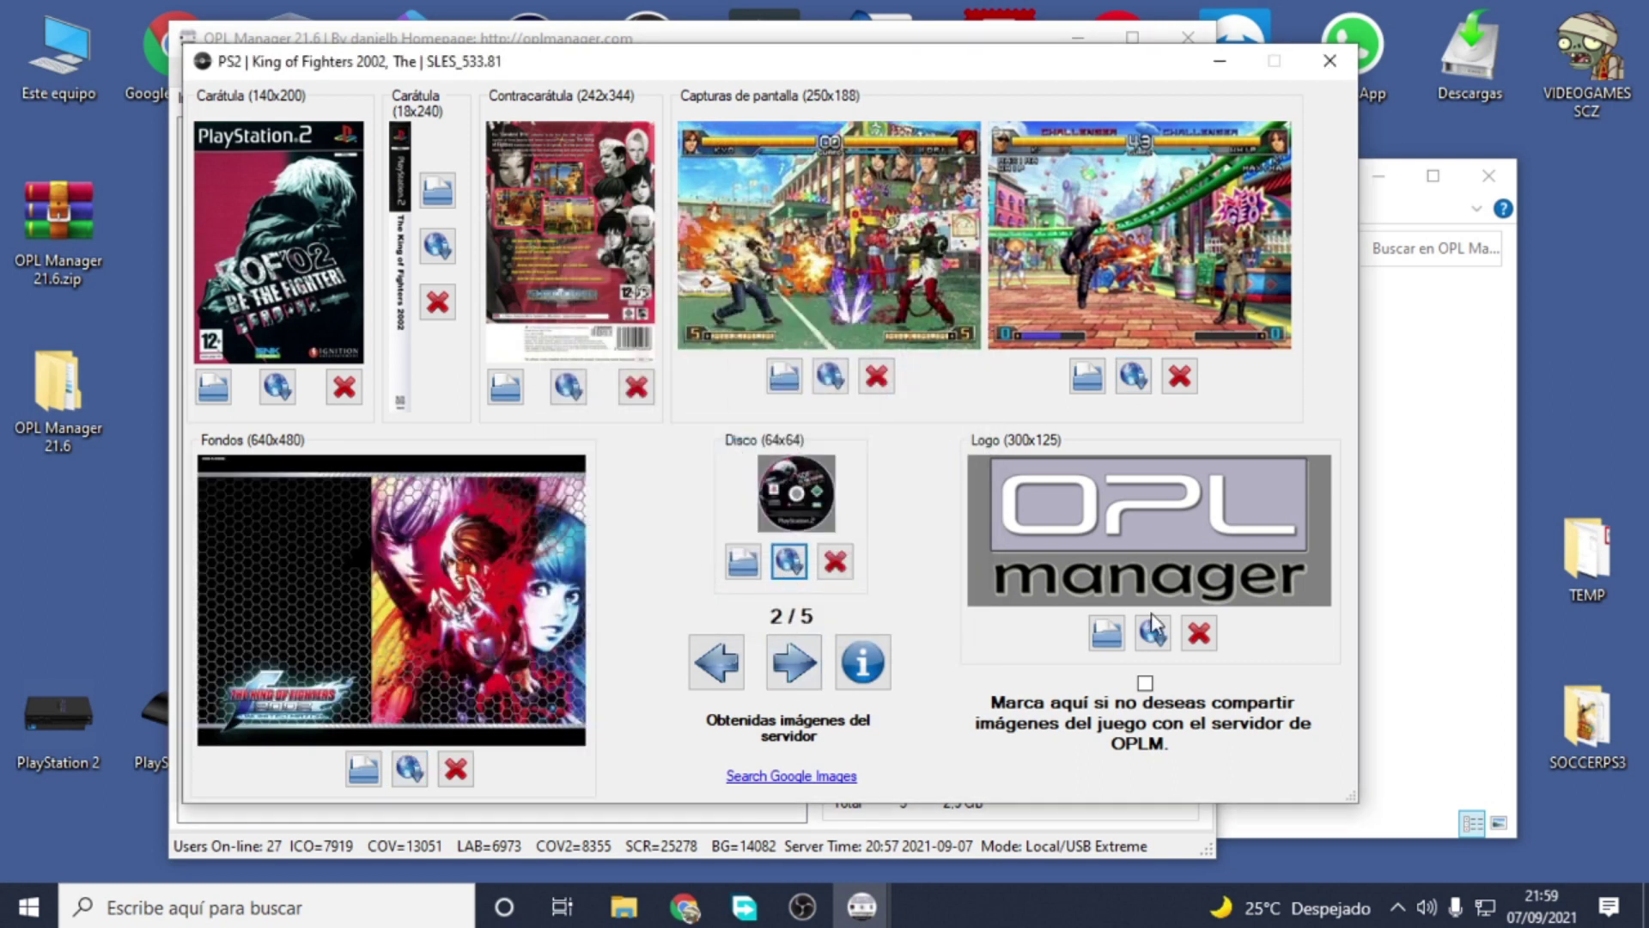
{"action": "left_click", "coordinate": [1152, 625]}
{"action": "left_click", "coordinate": [106, 297]}
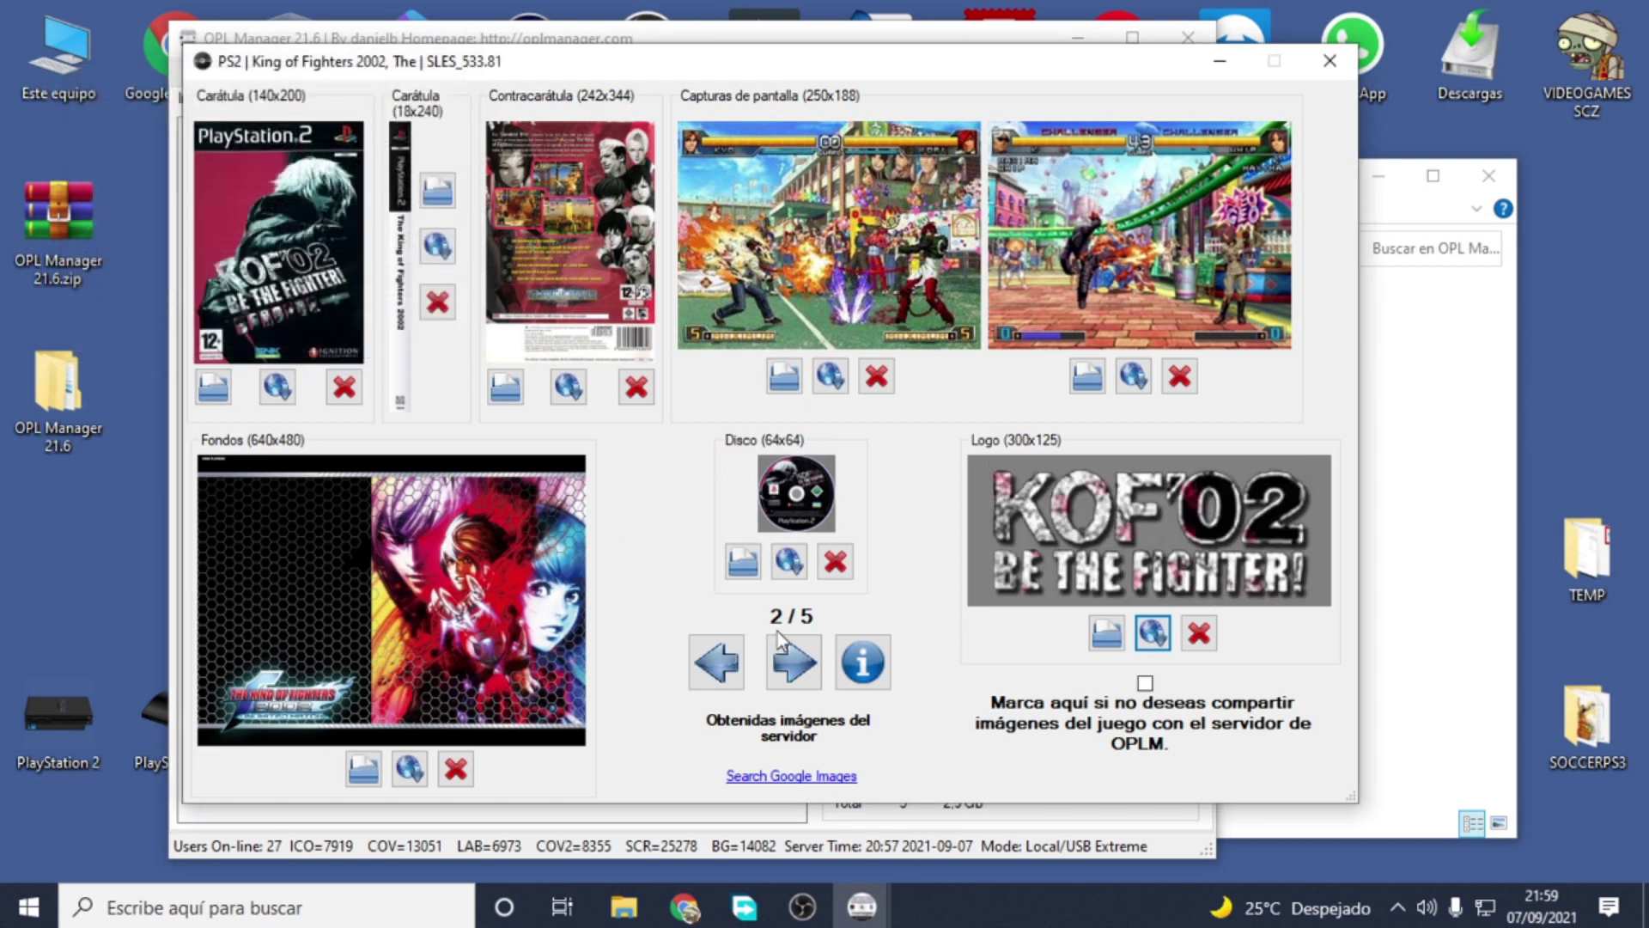
Step: Go on to Metal Slug Anthology and accept its front cover (140x200) from the server
{"action": "left_click", "coordinate": [814, 662]}
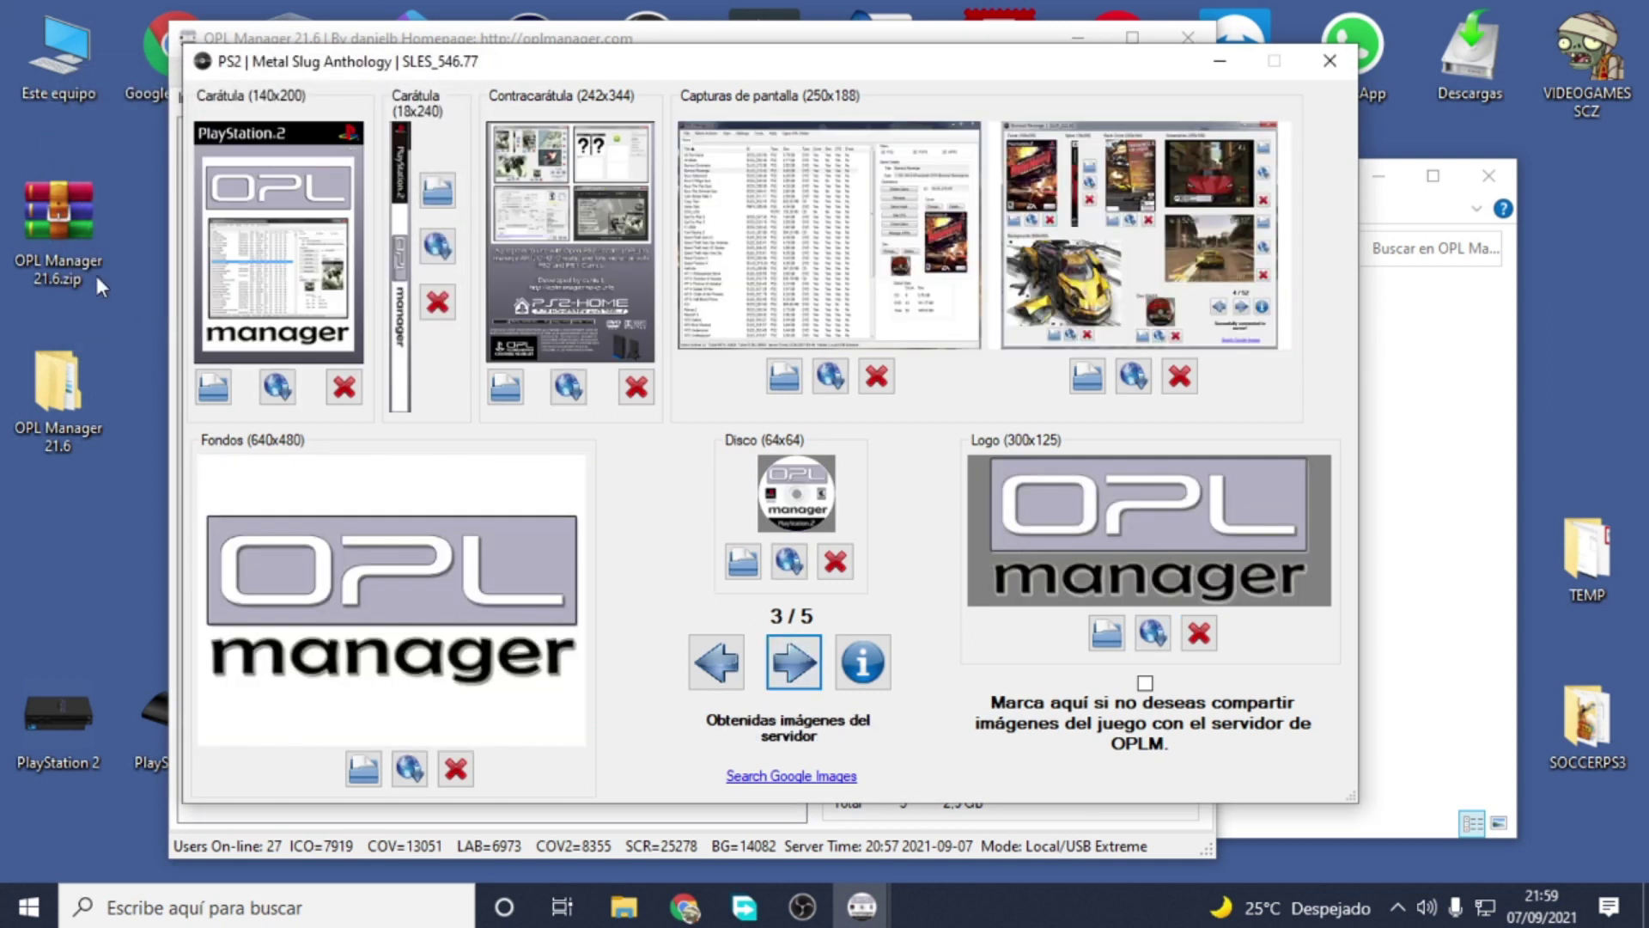
{"action": "left_click", "coordinate": [277, 386]}
{"action": "left_click", "coordinate": [712, 547]}
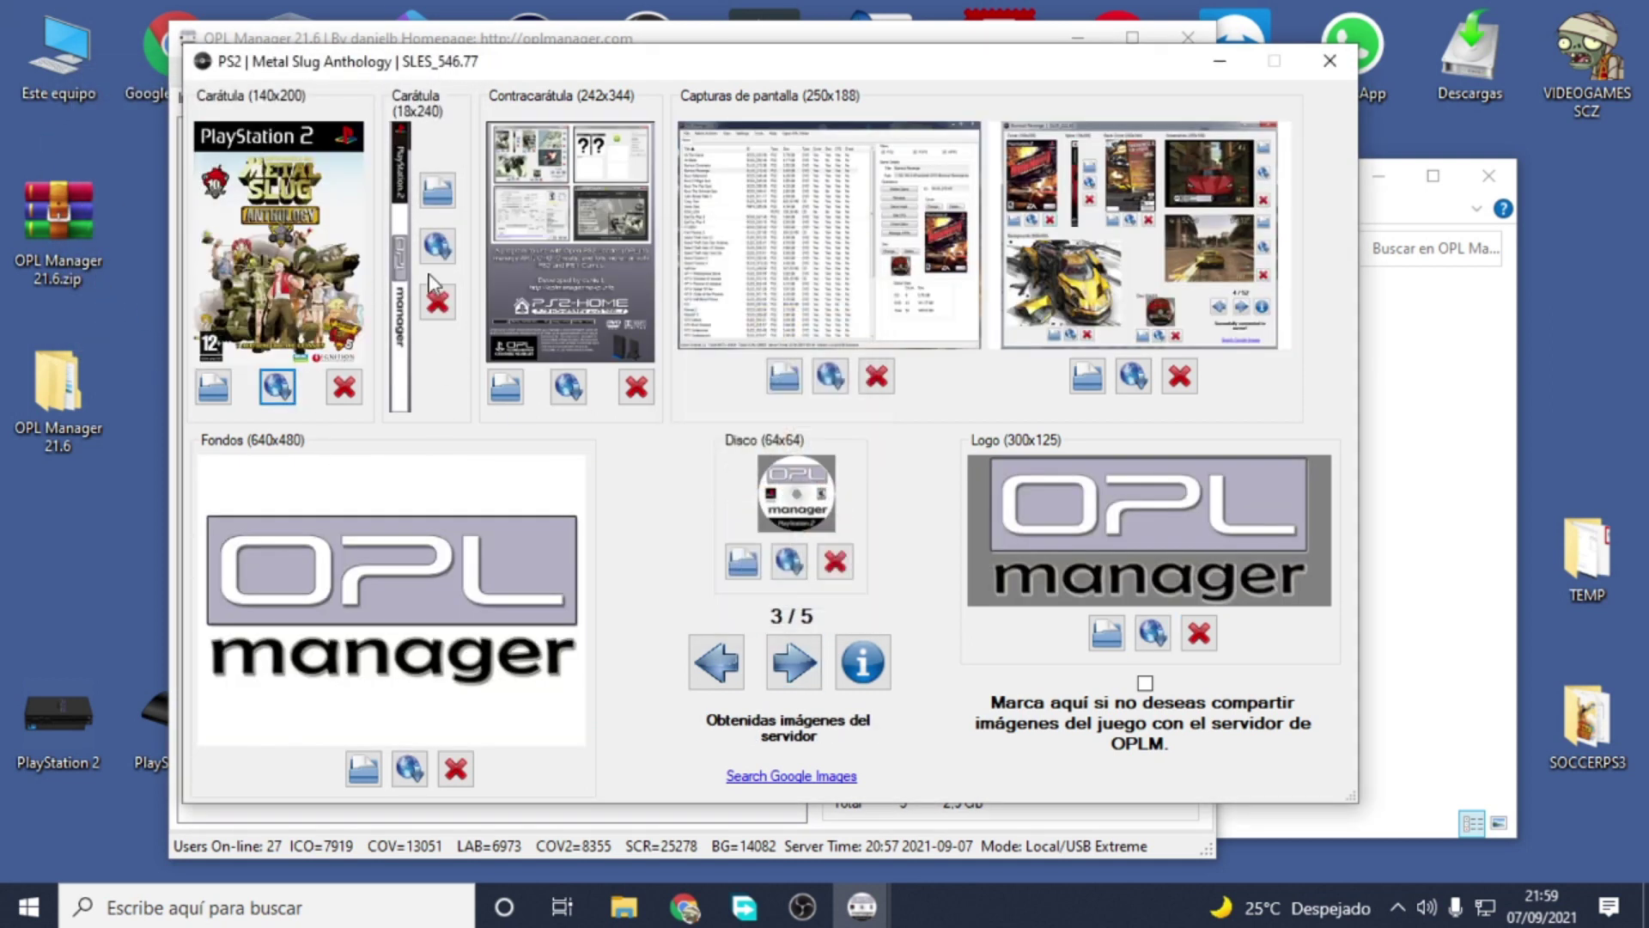
Step: Add the spine (18x240) and back cover (242x344) images from the server for Metal Slug Anthology
{"action": "left_click", "coordinate": [438, 247]}
{"action": "left_click", "coordinate": [187, 500]}
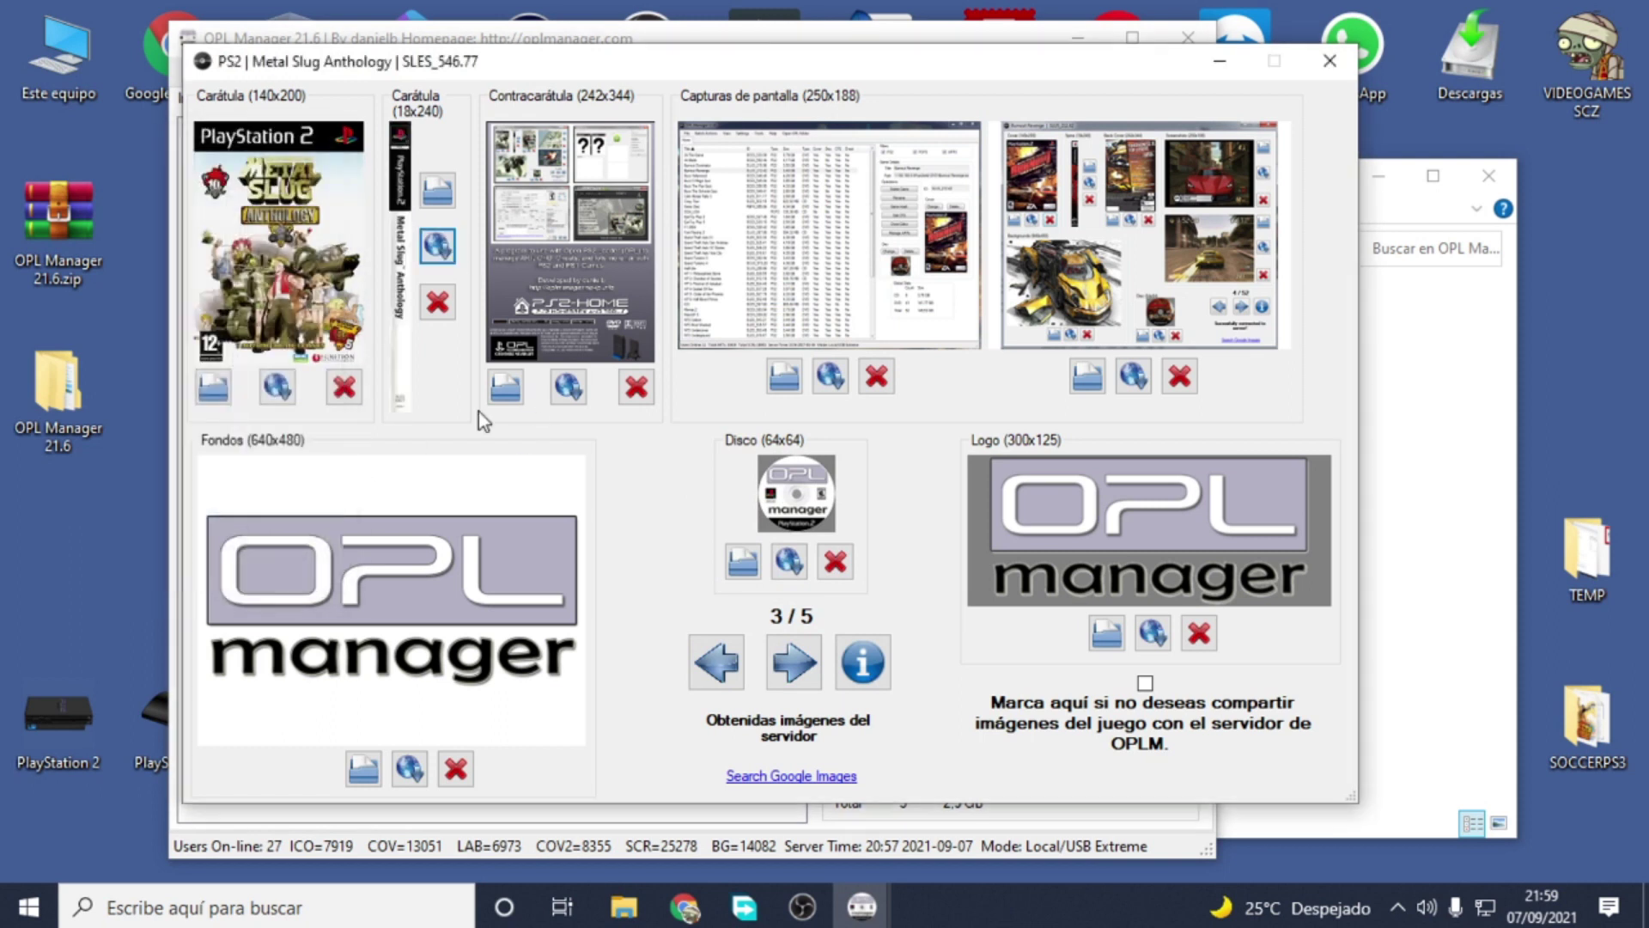
{"action": "left_click", "coordinate": [563, 388]}
{"action": "left_click", "coordinate": [717, 627]}
Step: Fill Metal Slug Anthology's two screenshot slots with the server's first and fourth captures
{"action": "left_click", "coordinate": [829, 376]}
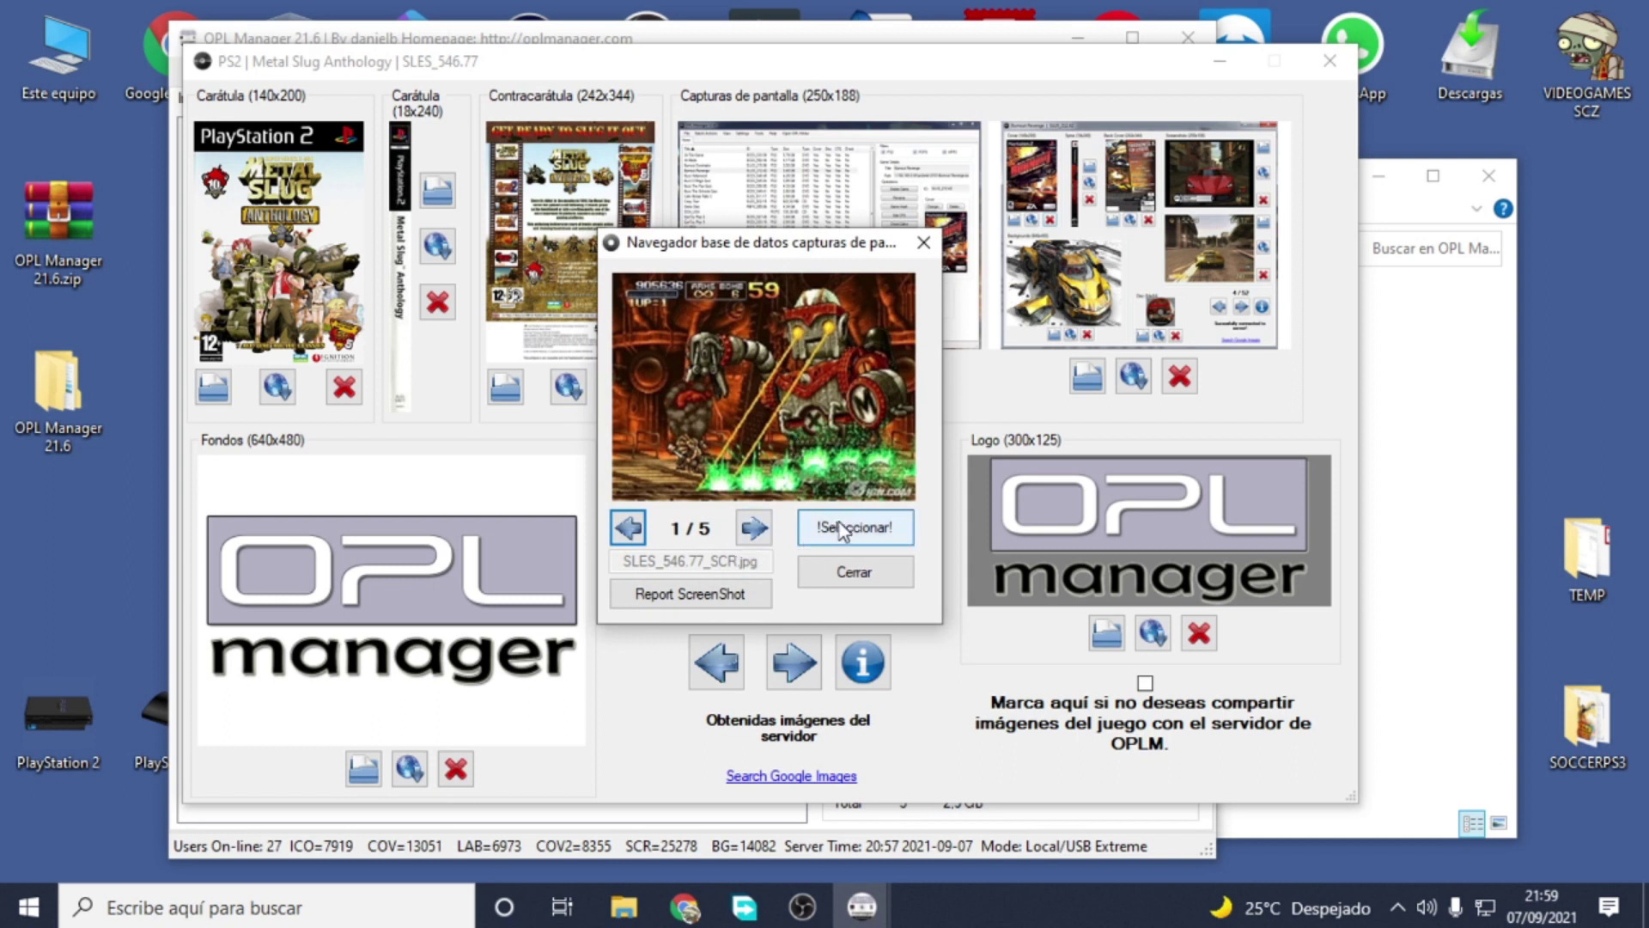
{"action": "left_click", "coordinate": [847, 528]}
{"action": "left_click", "coordinate": [1132, 375]}
{"action": "left_click", "coordinate": [753, 527]}
{"action": "left_click", "coordinate": [754, 528]}
{"action": "left_click", "coordinate": [753, 528]}
{"action": "left_click", "coordinate": [753, 527]}
{"action": "left_click", "coordinate": [628, 528]}
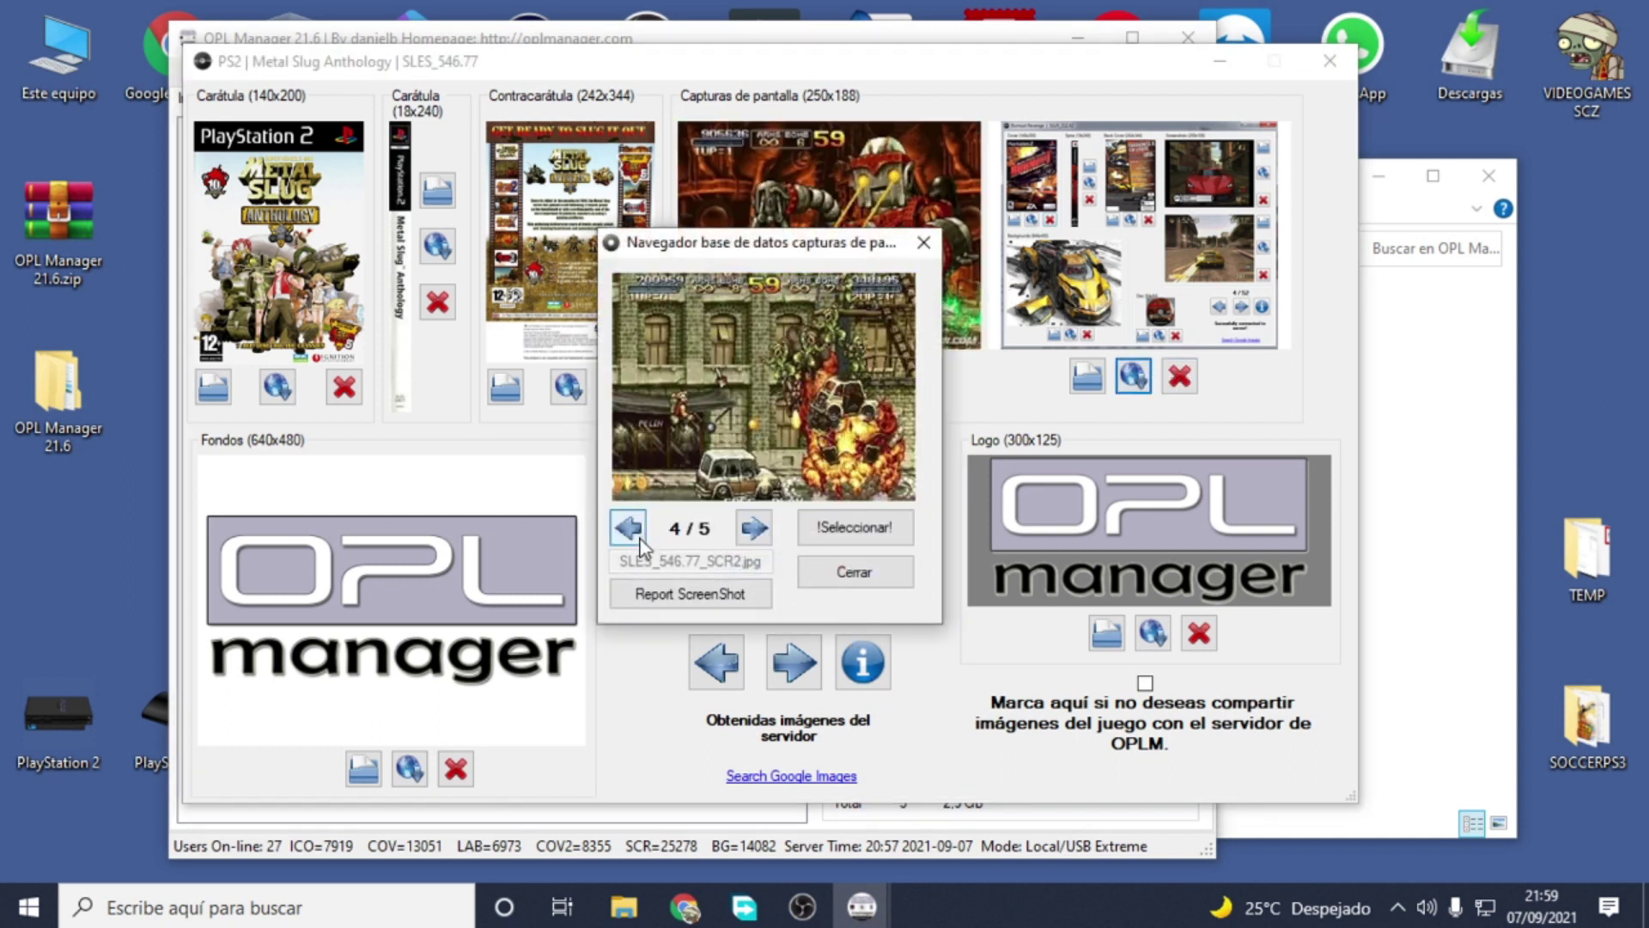
{"action": "left_click", "coordinate": [859, 529]}
Step: Set the server's fifth background image, the Metal Slug Anthology title art, as the game's background (640x480)
{"action": "left_click", "coordinate": [409, 768]}
{"action": "left_click", "coordinate": [712, 572]}
{"action": "left_click", "coordinate": [714, 573]}
{"action": "left_click", "coordinate": [713, 573]}
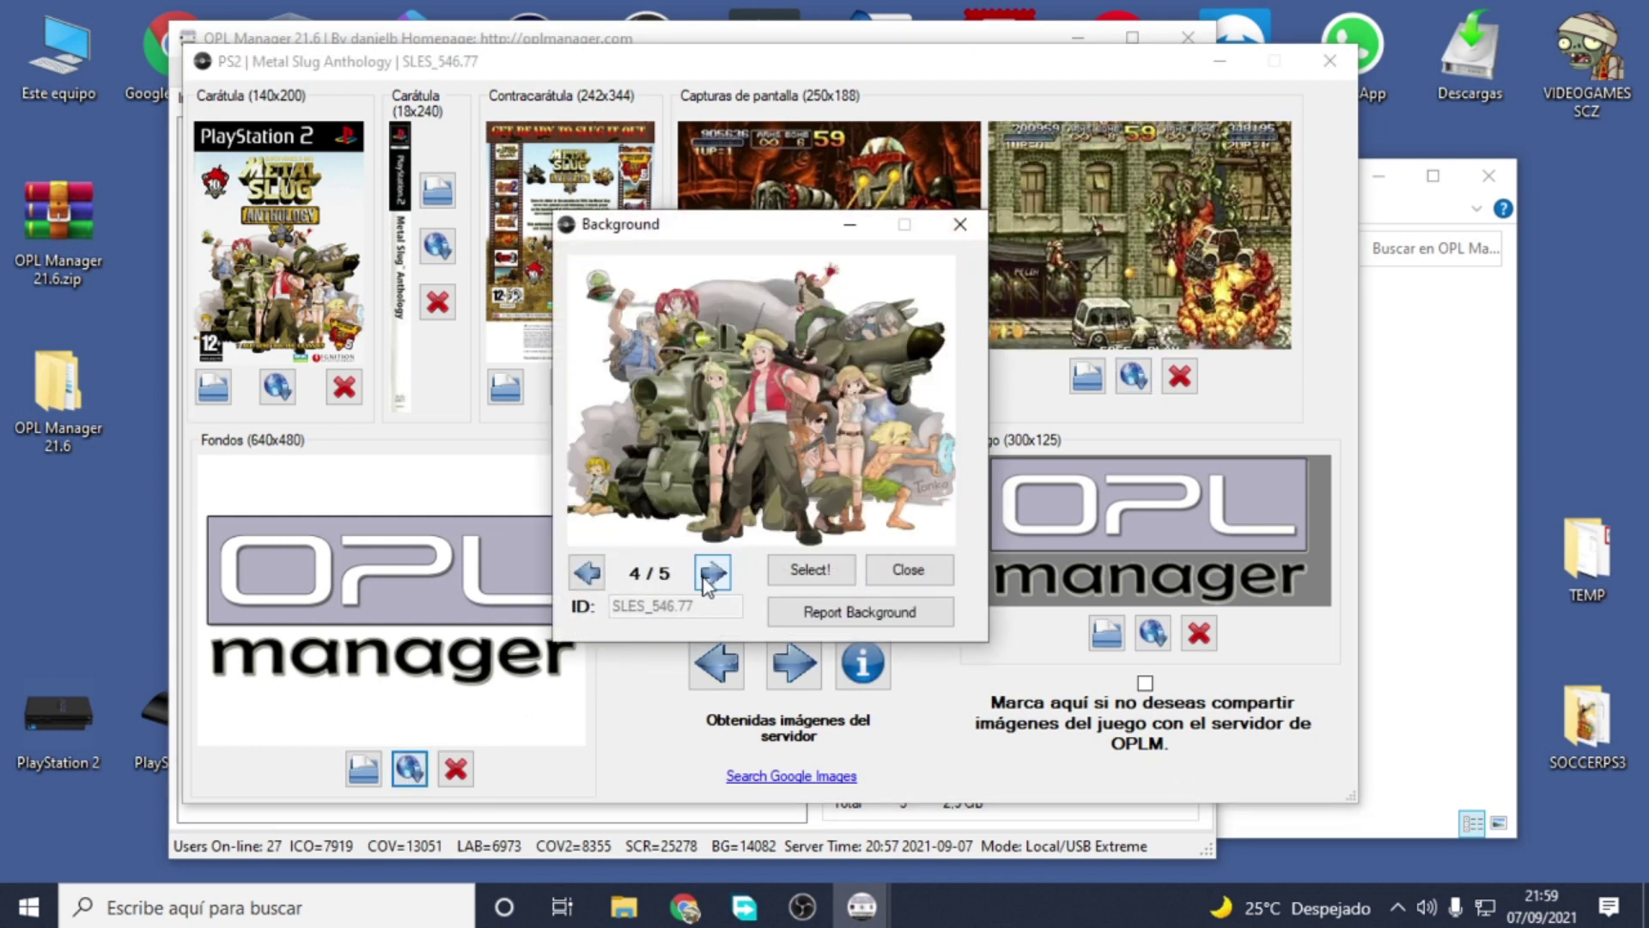
{"action": "left_click", "coordinate": [712, 574]}
{"action": "left_click", "coordinate": [806, 579]}
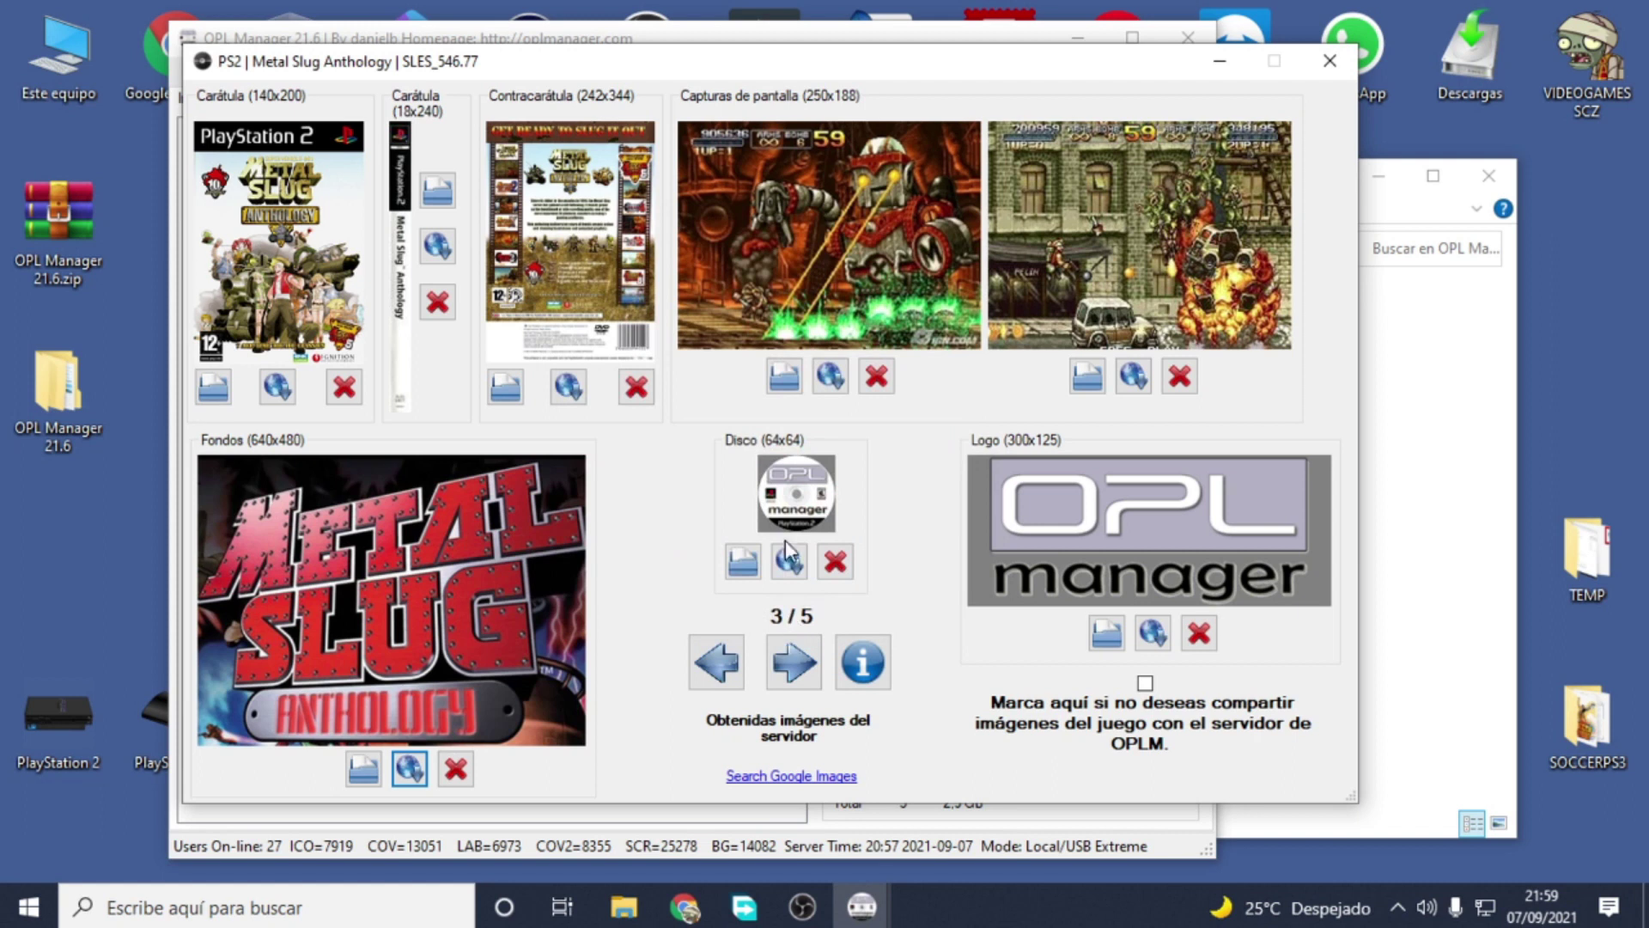
Step: Add the disc image (64x64) and logo (300x125) from the server for Metal Slug Anthology
{"action": "left_click", "coordinate": [788, 567]}
{"action": "left_click", "coordinate": [725, 464]}
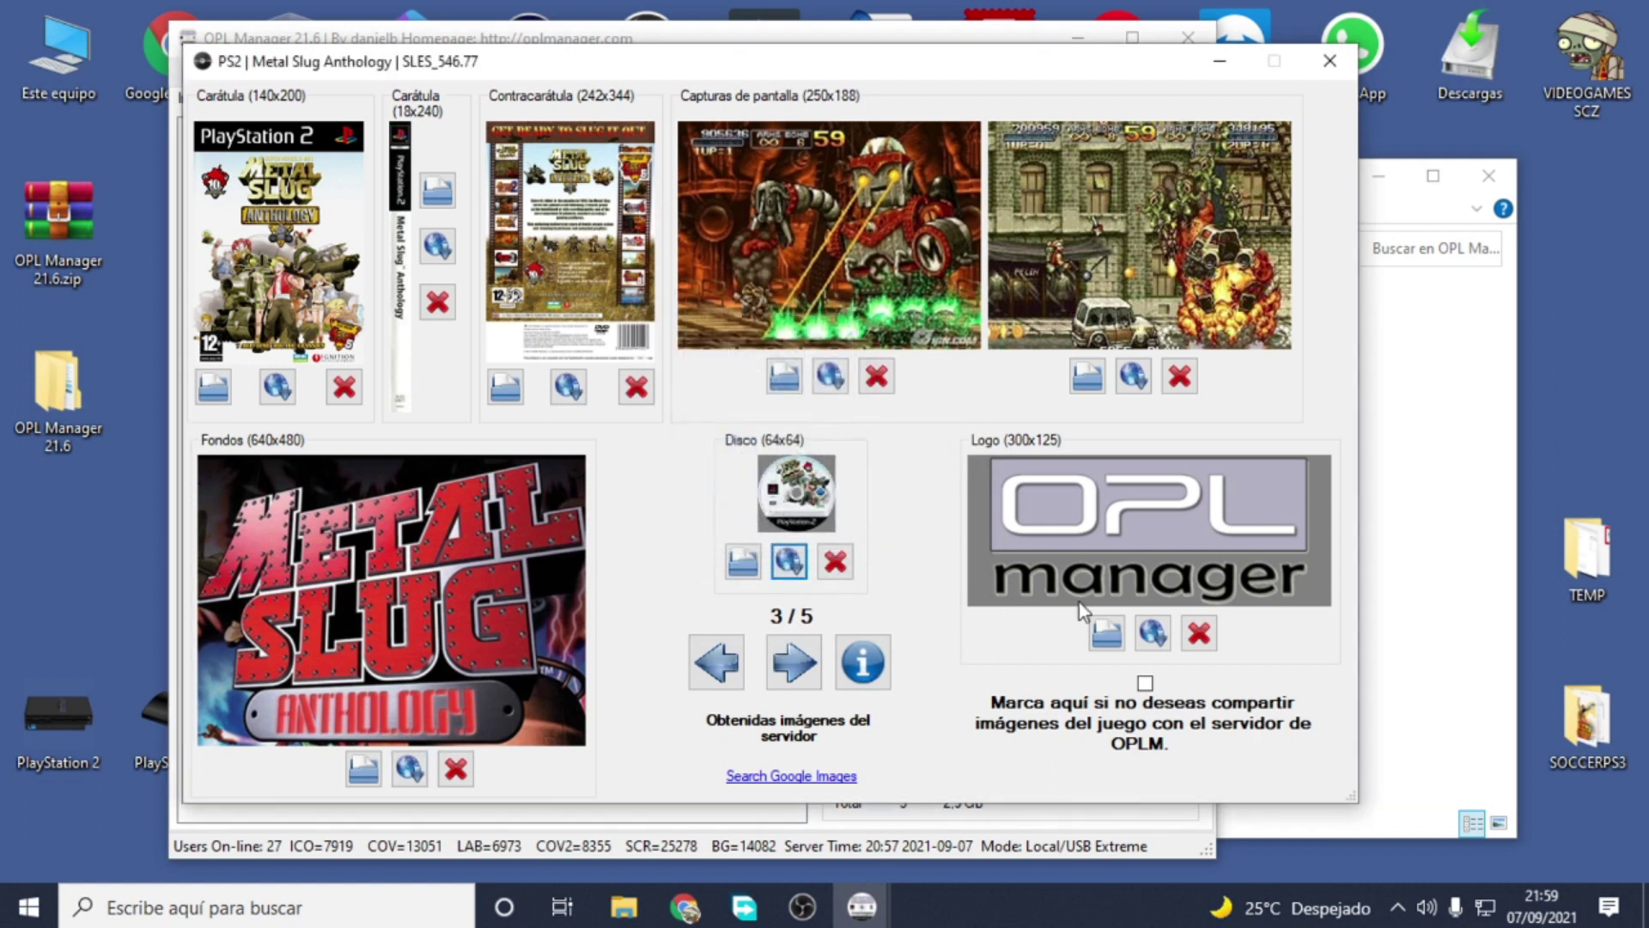
{"action": "left_click", "coordinate": [1152, 634]}
{"action": "left_click", "coordinate": [136, 328]}
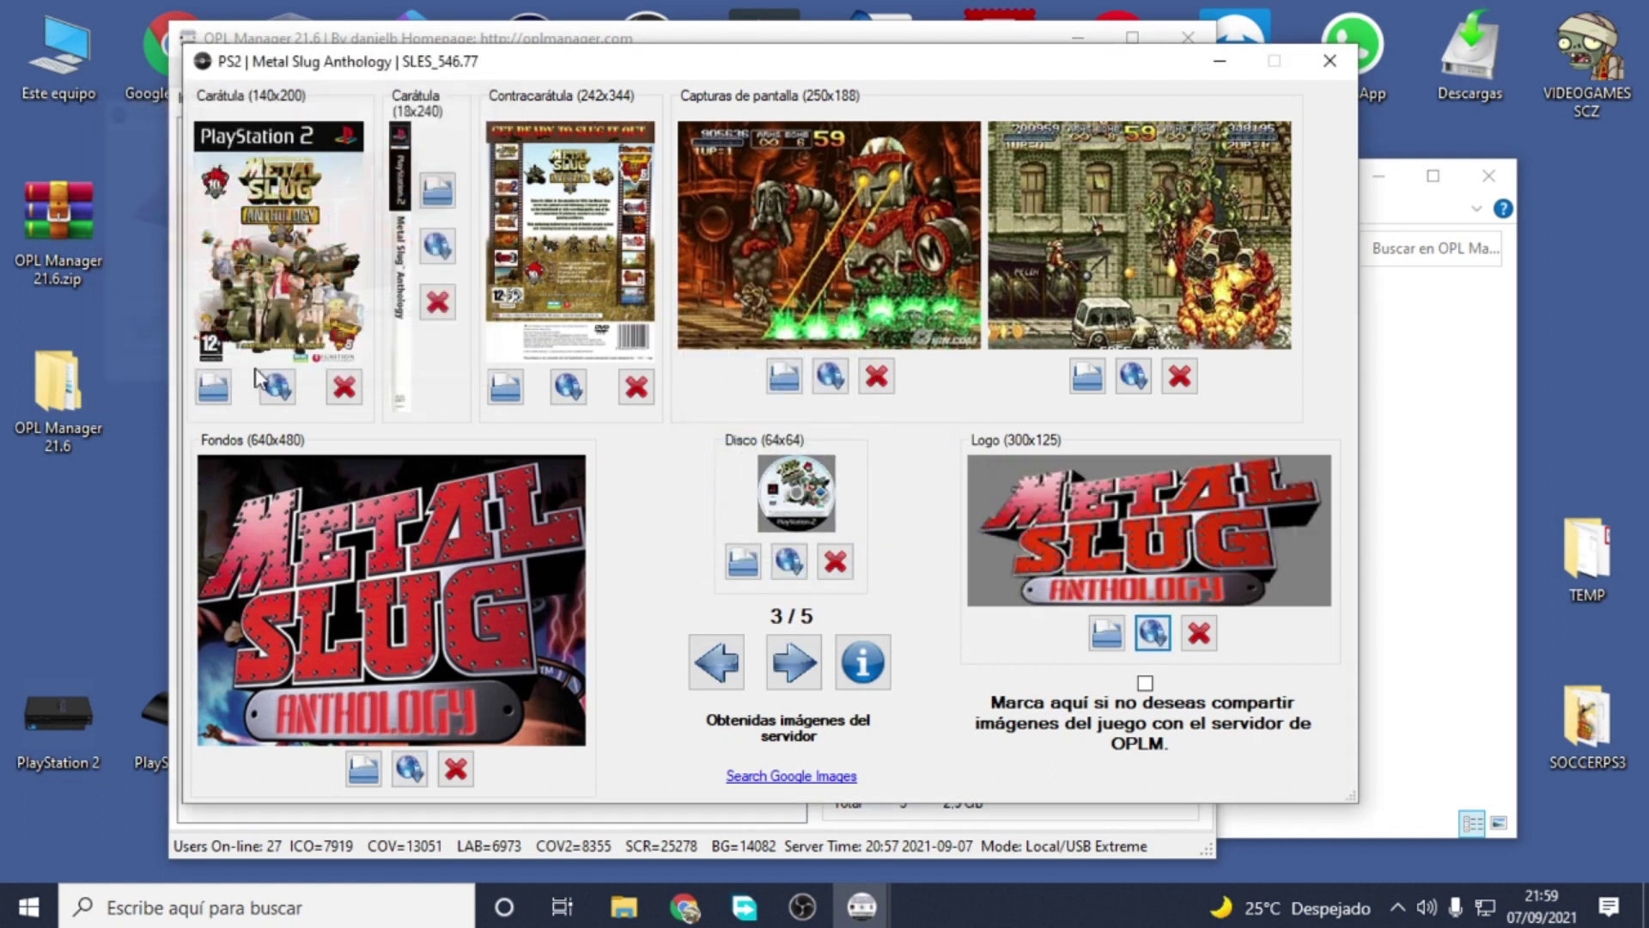
Step: Skip the OPNPS2LD-v1.0.0 app entry to reach Tekken Tag Tournament and accept its front cover (140x200) from the server
{"action": "left_click", "coordinate": [794, 662]}
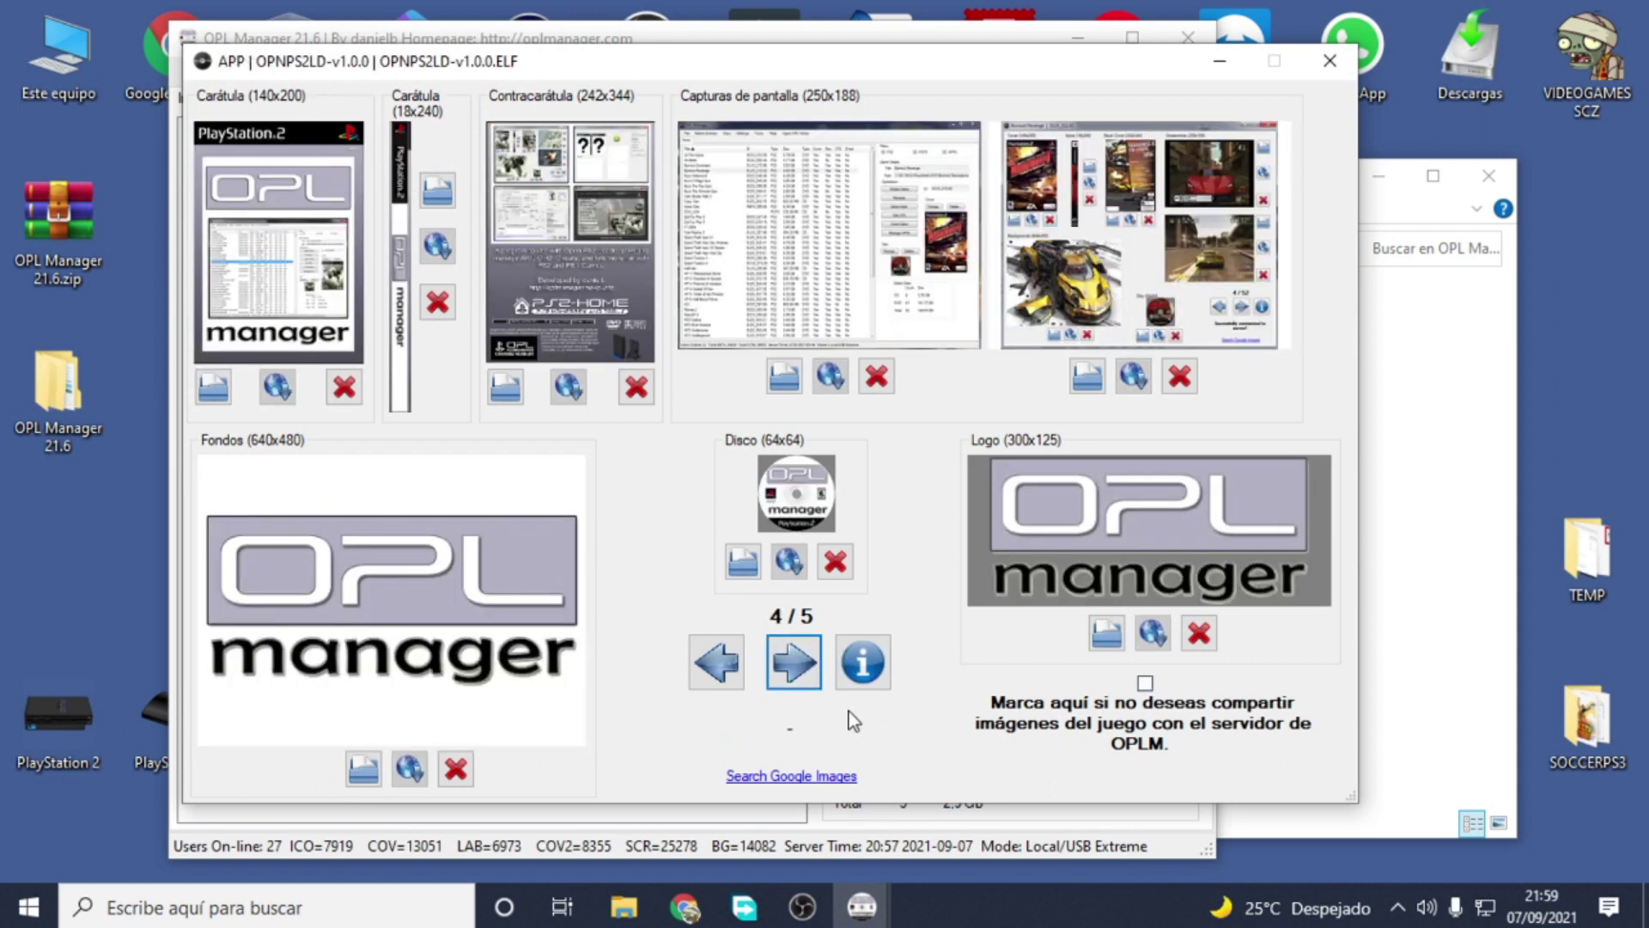
{"action": "left_click", "coordinate": [801, 683]}
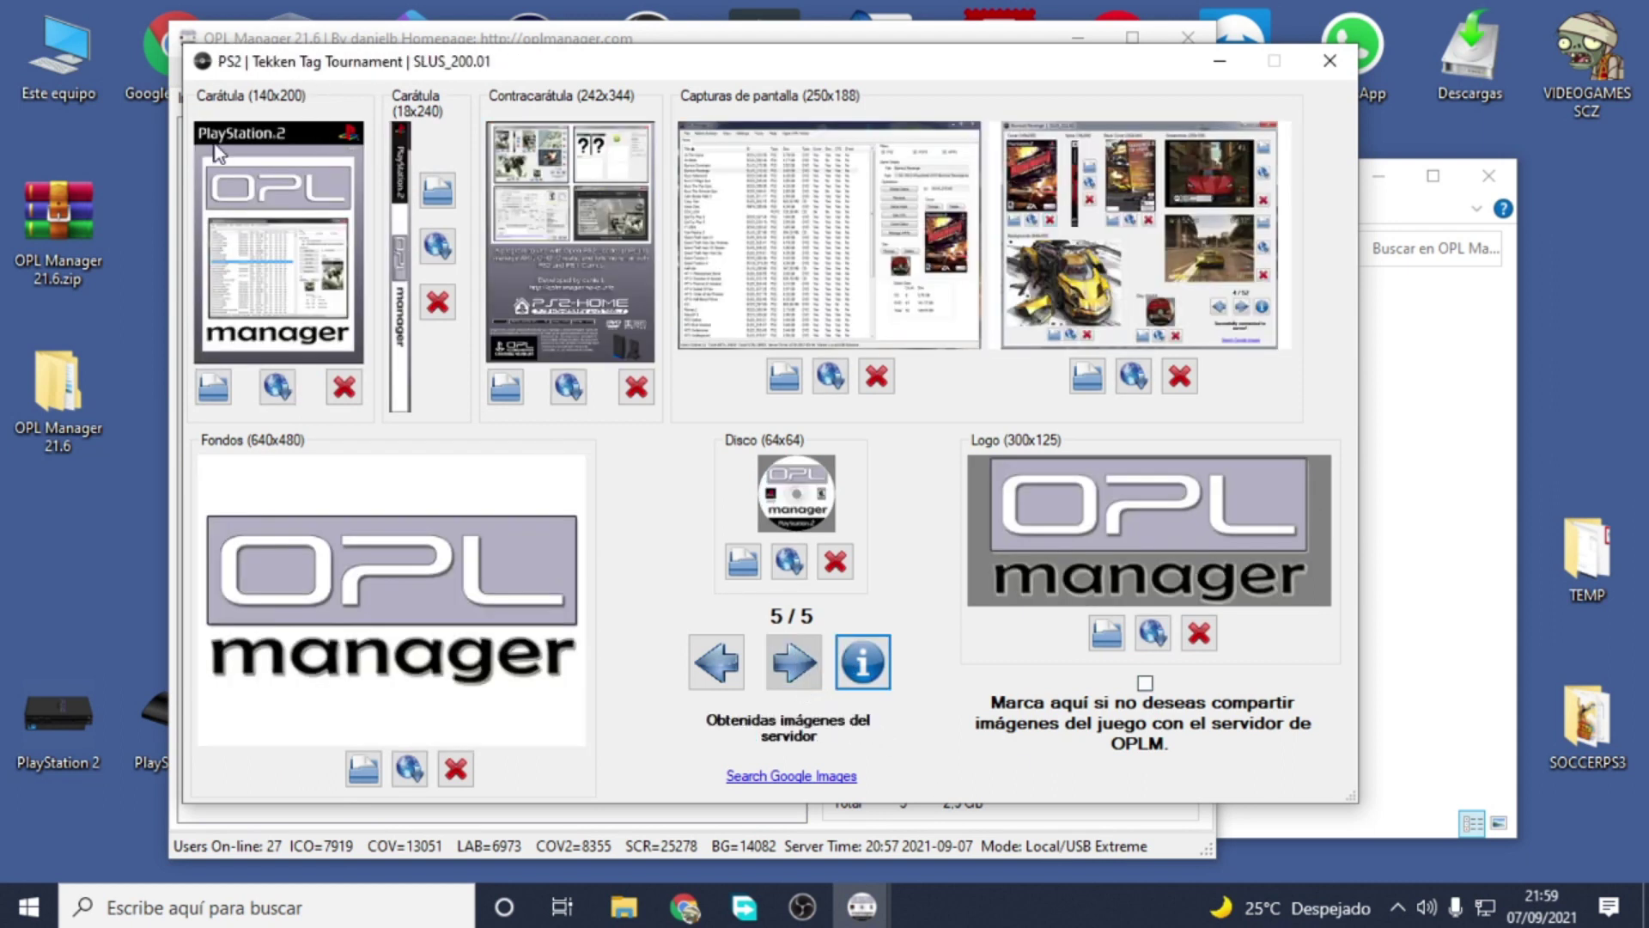
{"action": "left_click", "coordinate": [292, 393]}
{"action": "left_click", "coordinate": [741, 544]}
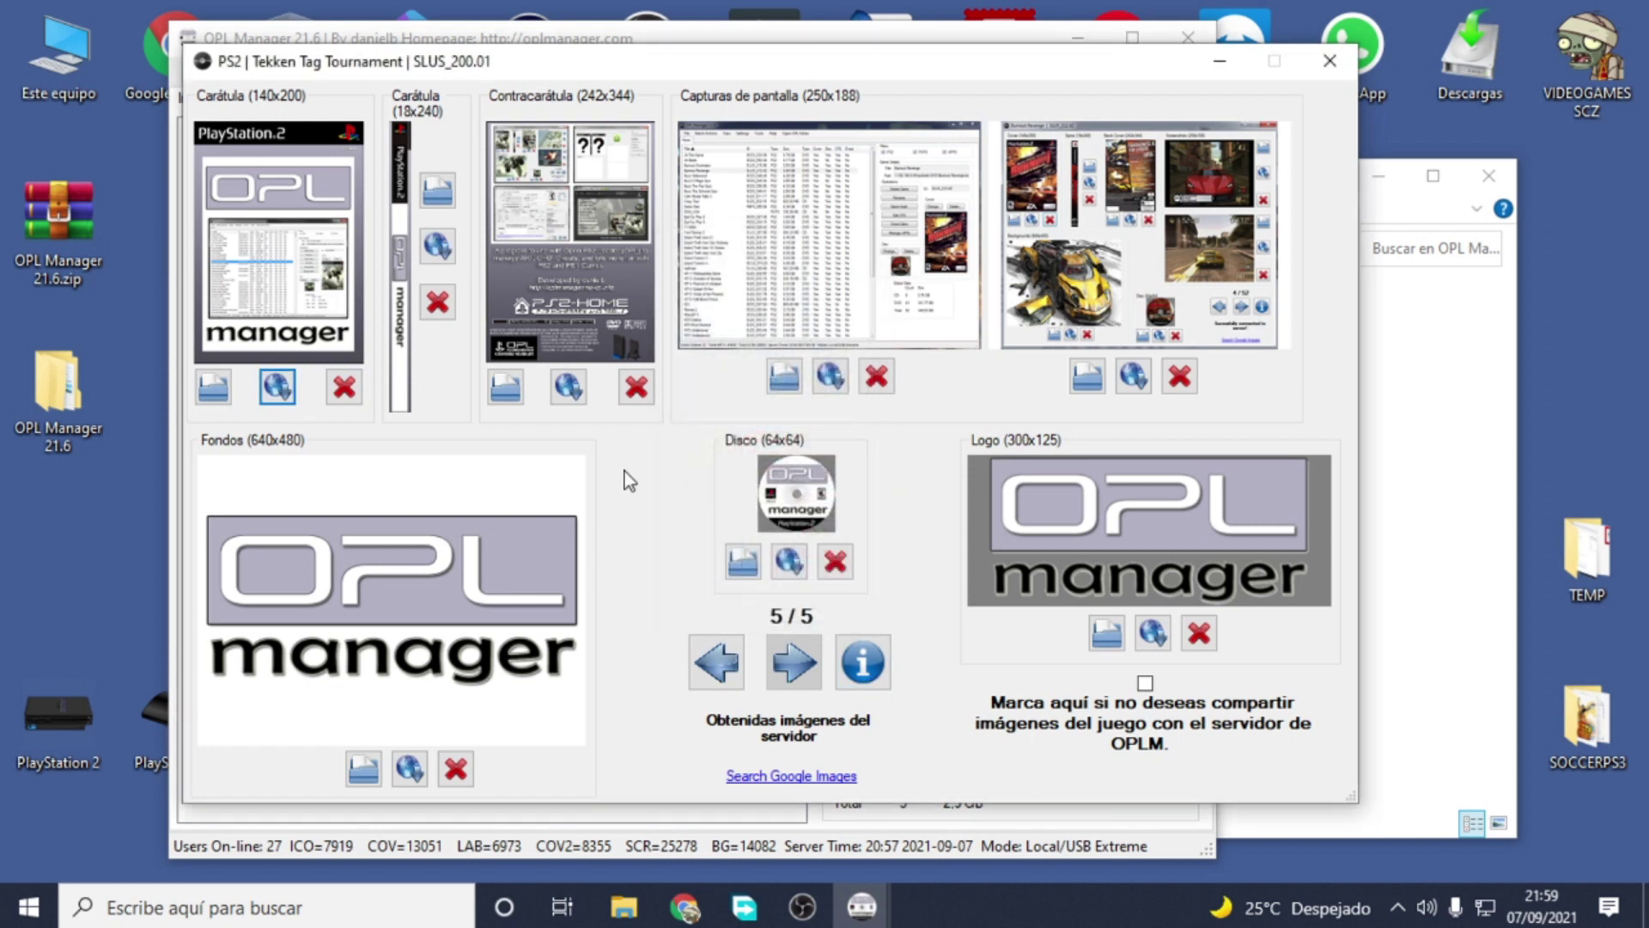
Step: Add the server's spine (18x240) for Tekken Tag Tournament and select the second background image, showing Jin Kazama
{"action": "left_click", "coordinate": [437, 246]}
{"action": "left_click", "coordinate": [238, 535]}
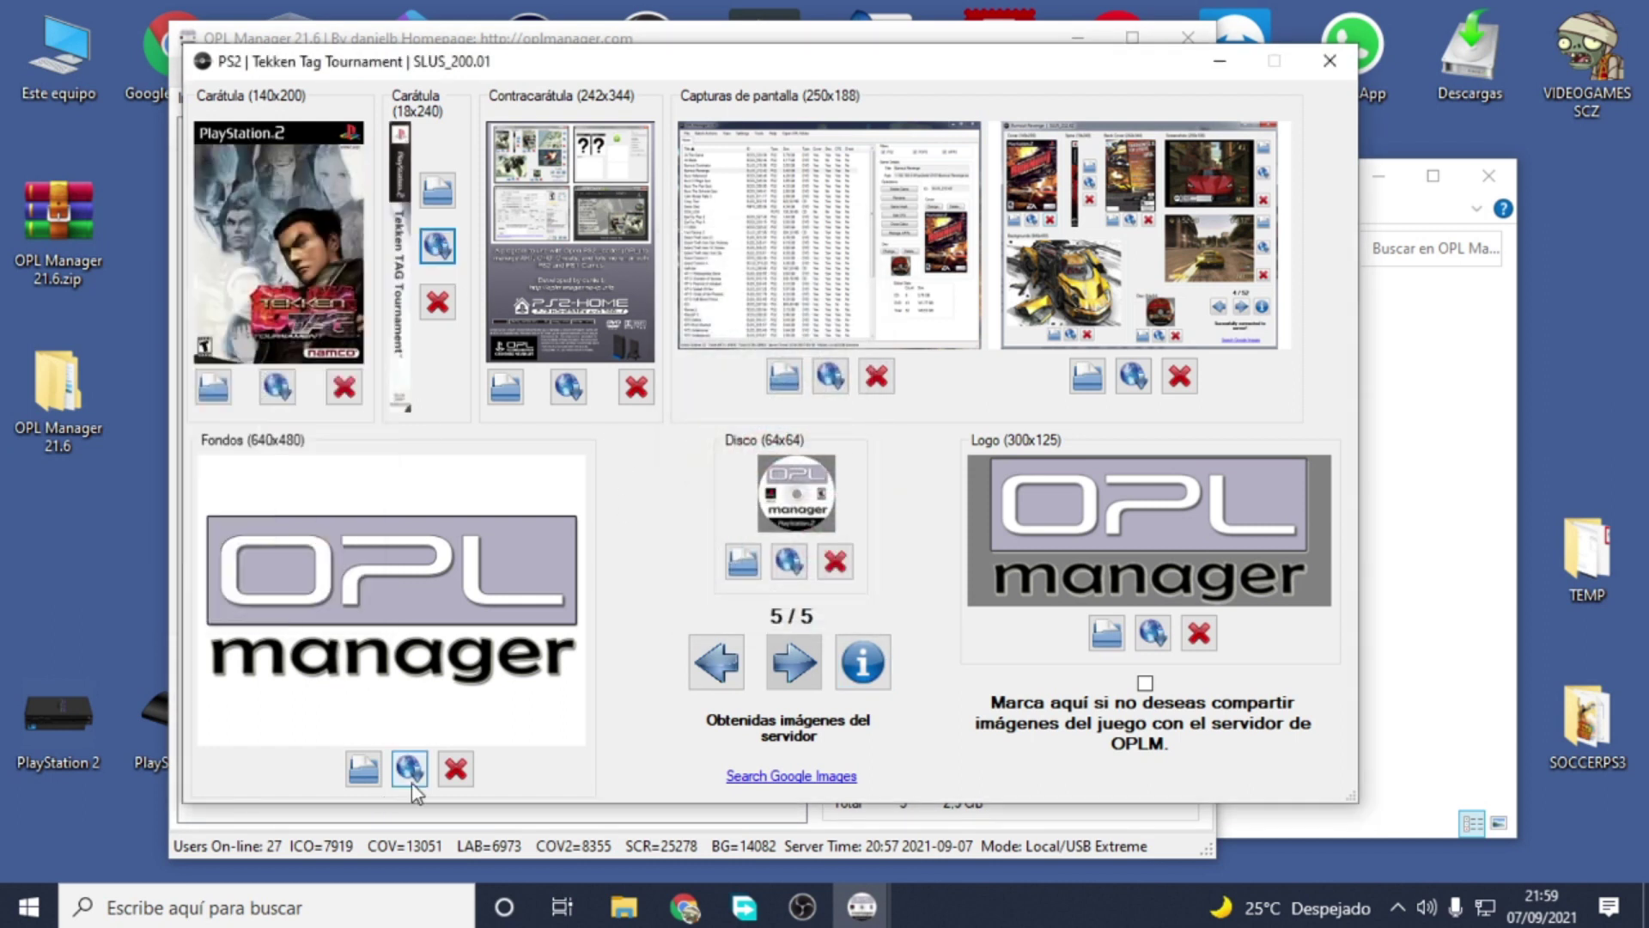
{"action": "left_click", "coordinate": [409, 768]}
{"action": "left_click", "coordinate": [712, 574]}
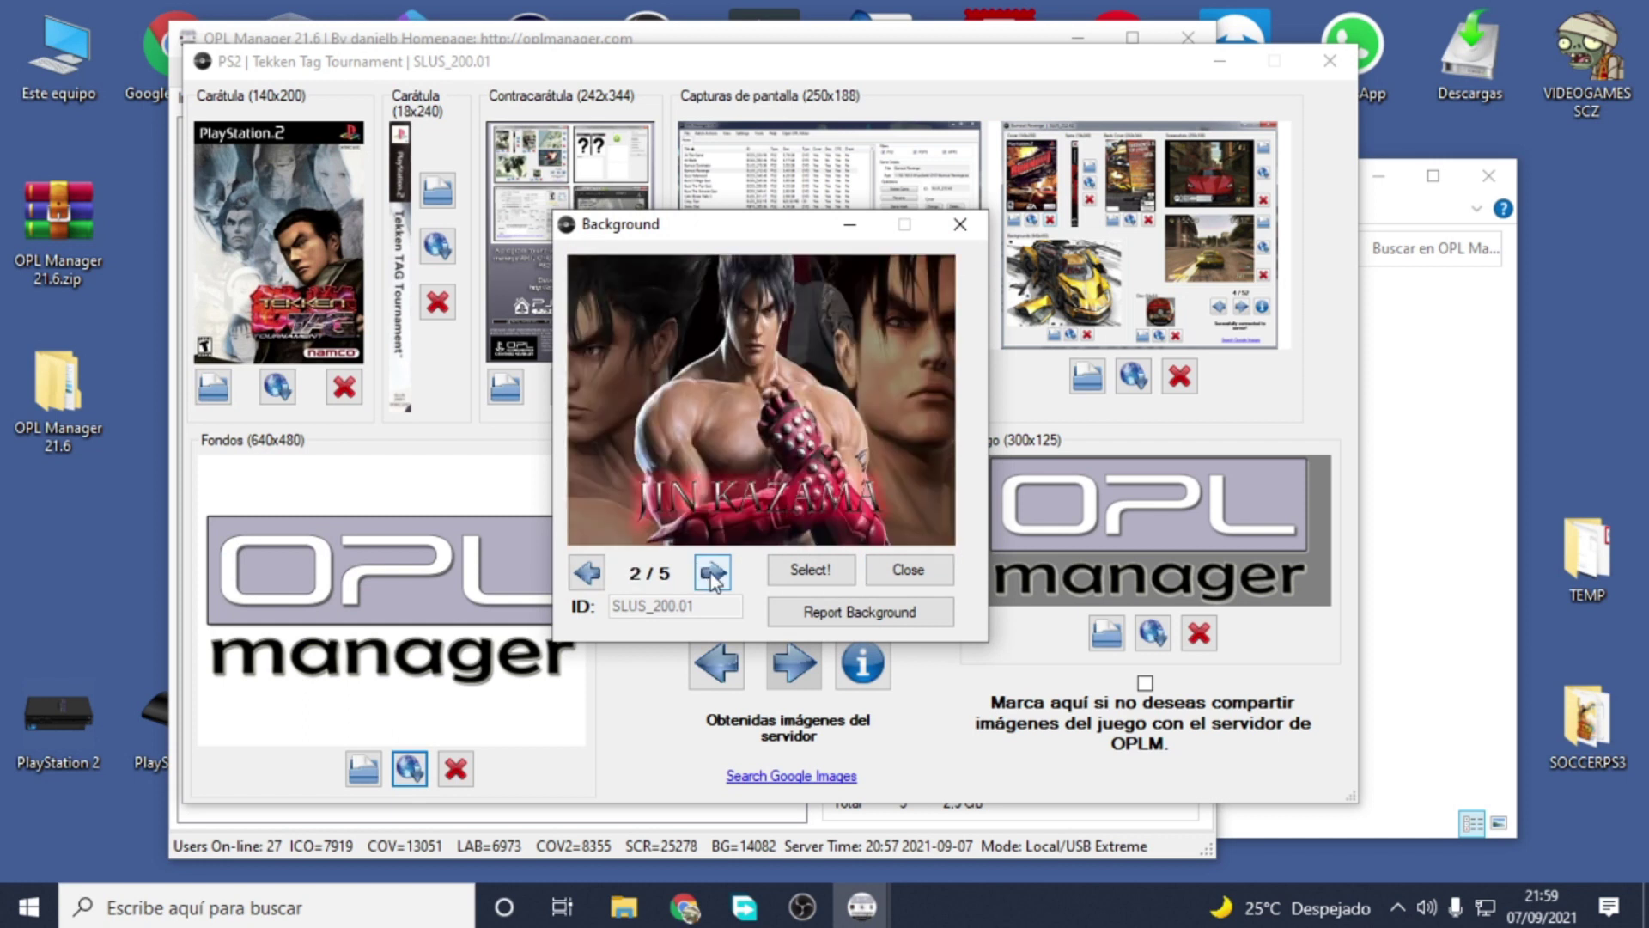
{"action": "left_click", "coordinate": [798, 570]}
Step: Add Tekken Tag Tournament's back cover (242x344) and put the server's first capture in the first screenshot slot
{"action": "left_click", "coordinate": [568, 386]}
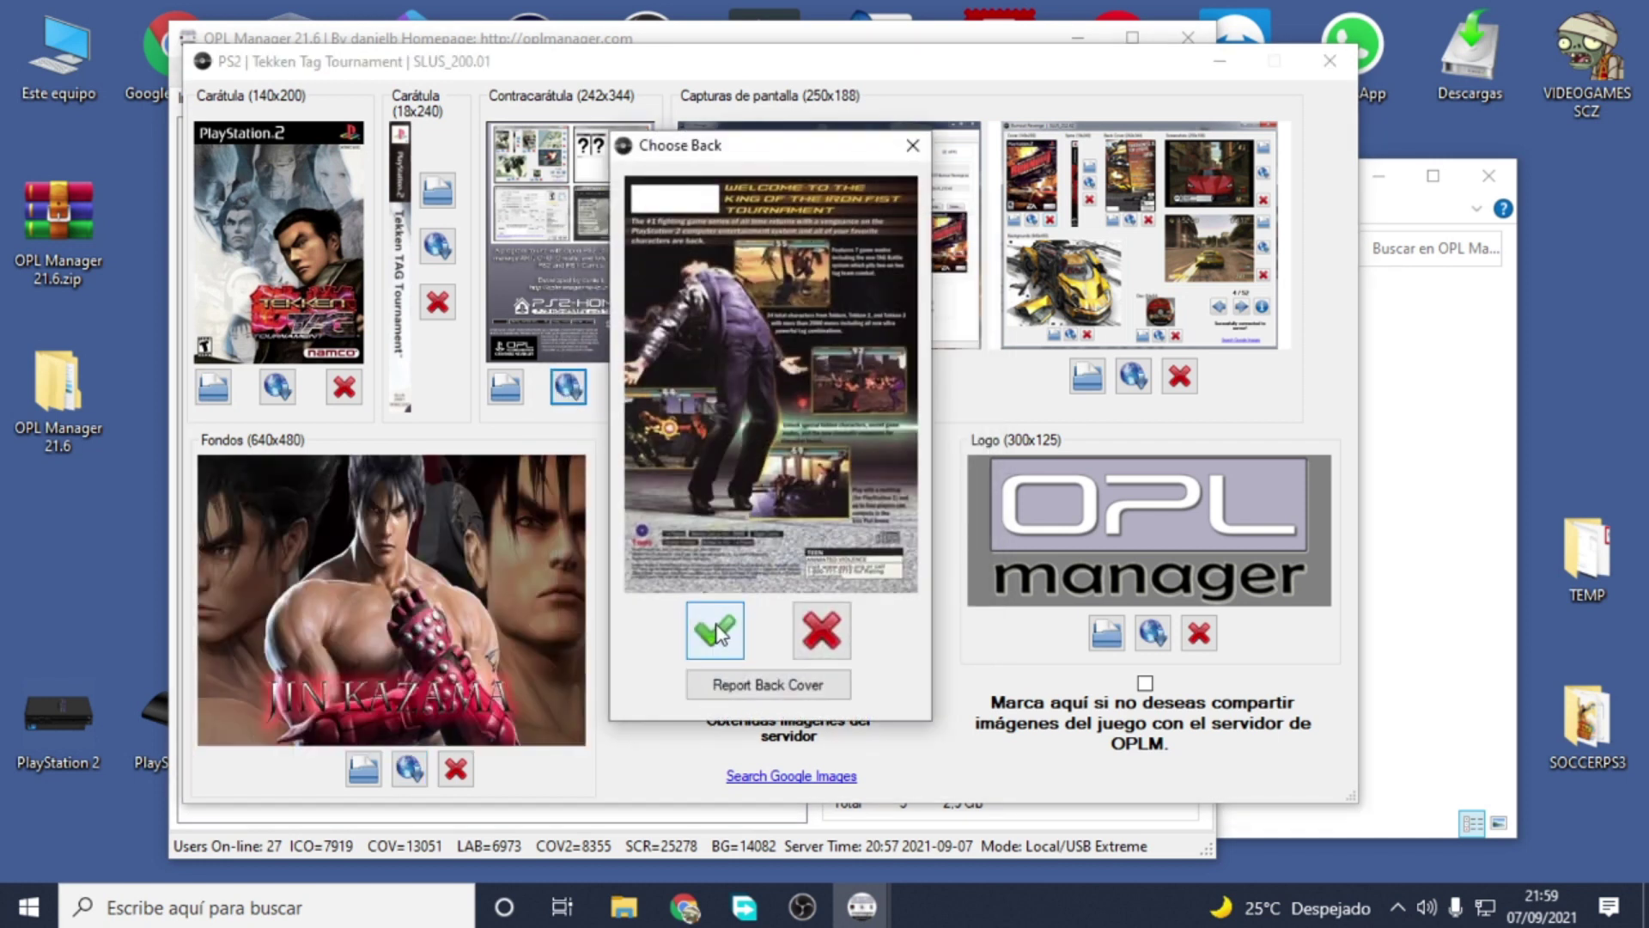
{"action": "left_click", "coordinate": [714, 620]}
{"action": "left_click", "coordinate": [830, 374]}
{"action": "left_click", "coordinate": [855, 526]}
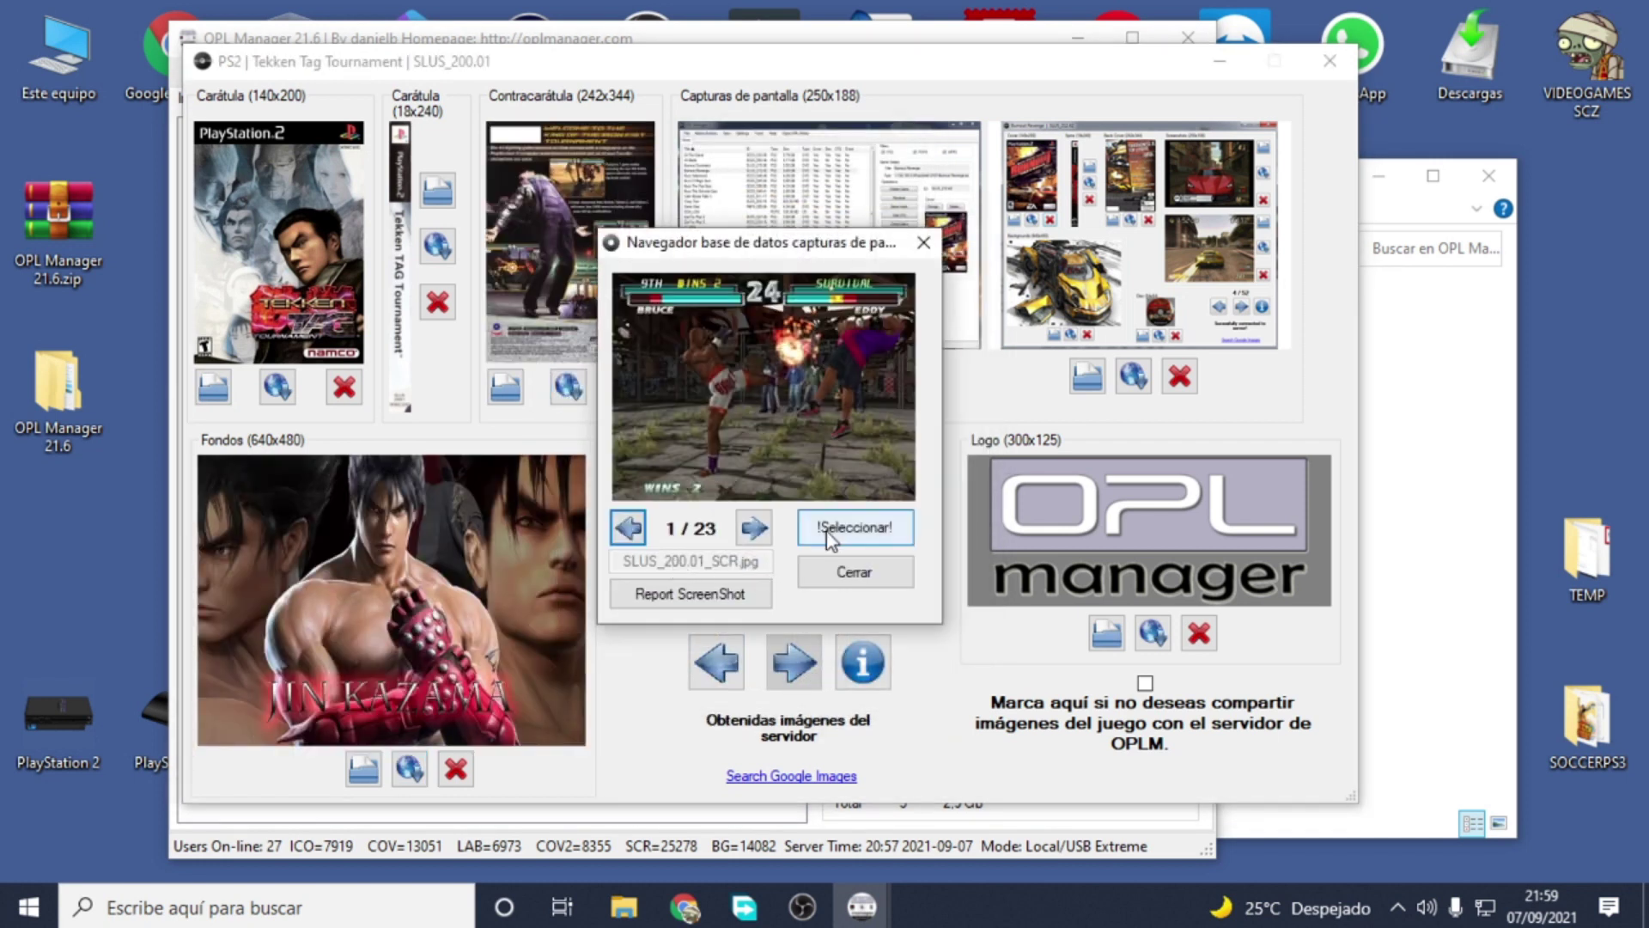
Step: Fill Tekken Tag Tournament's second screenshot slot with the server capture of Paul fighting Bryan
{"action": "left_click", "coordinate": [1132, 376]}
{"action": "left_click", "coordinate": [753, 527]}
{"action": "left_click", "coordinate": [754, 527]}
{"action": "left_click", "coordinate": [754, 528]}
{"action": "left_click", "coordinate": [754, 527]}
{"action": "left_click", "coordinate": [846, 527]}
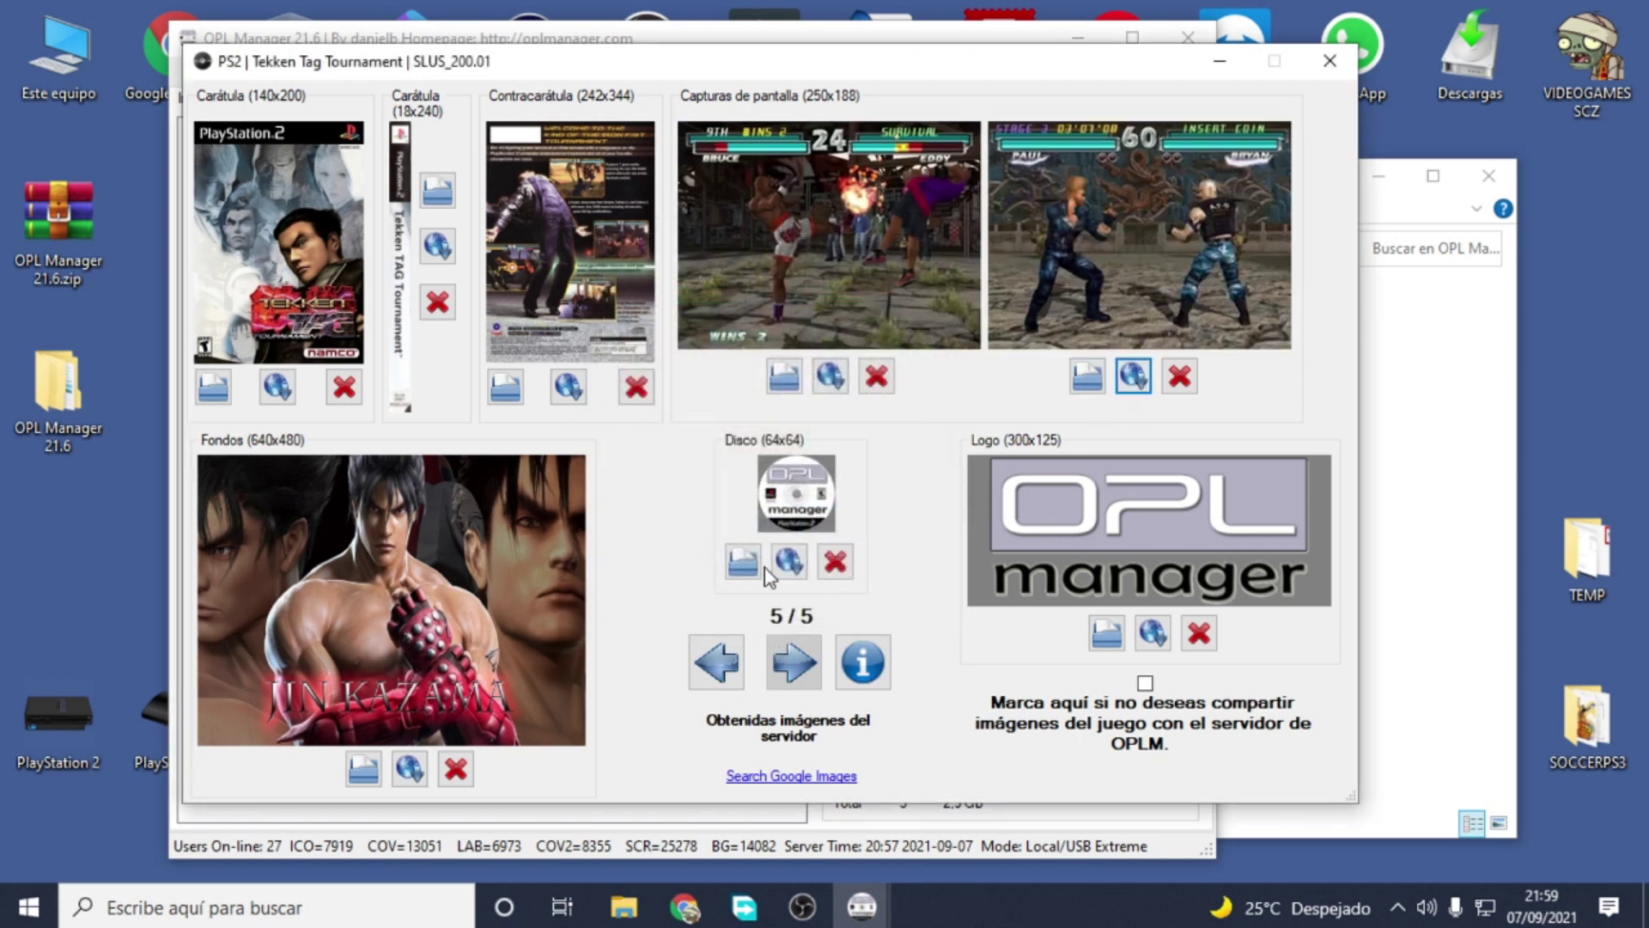
Step: Add the disc image (64x64) and logo (300x125) for Tekken Tag Tournament and close the image management window
{"action": "left_click", "coordinate": [787, 559]}
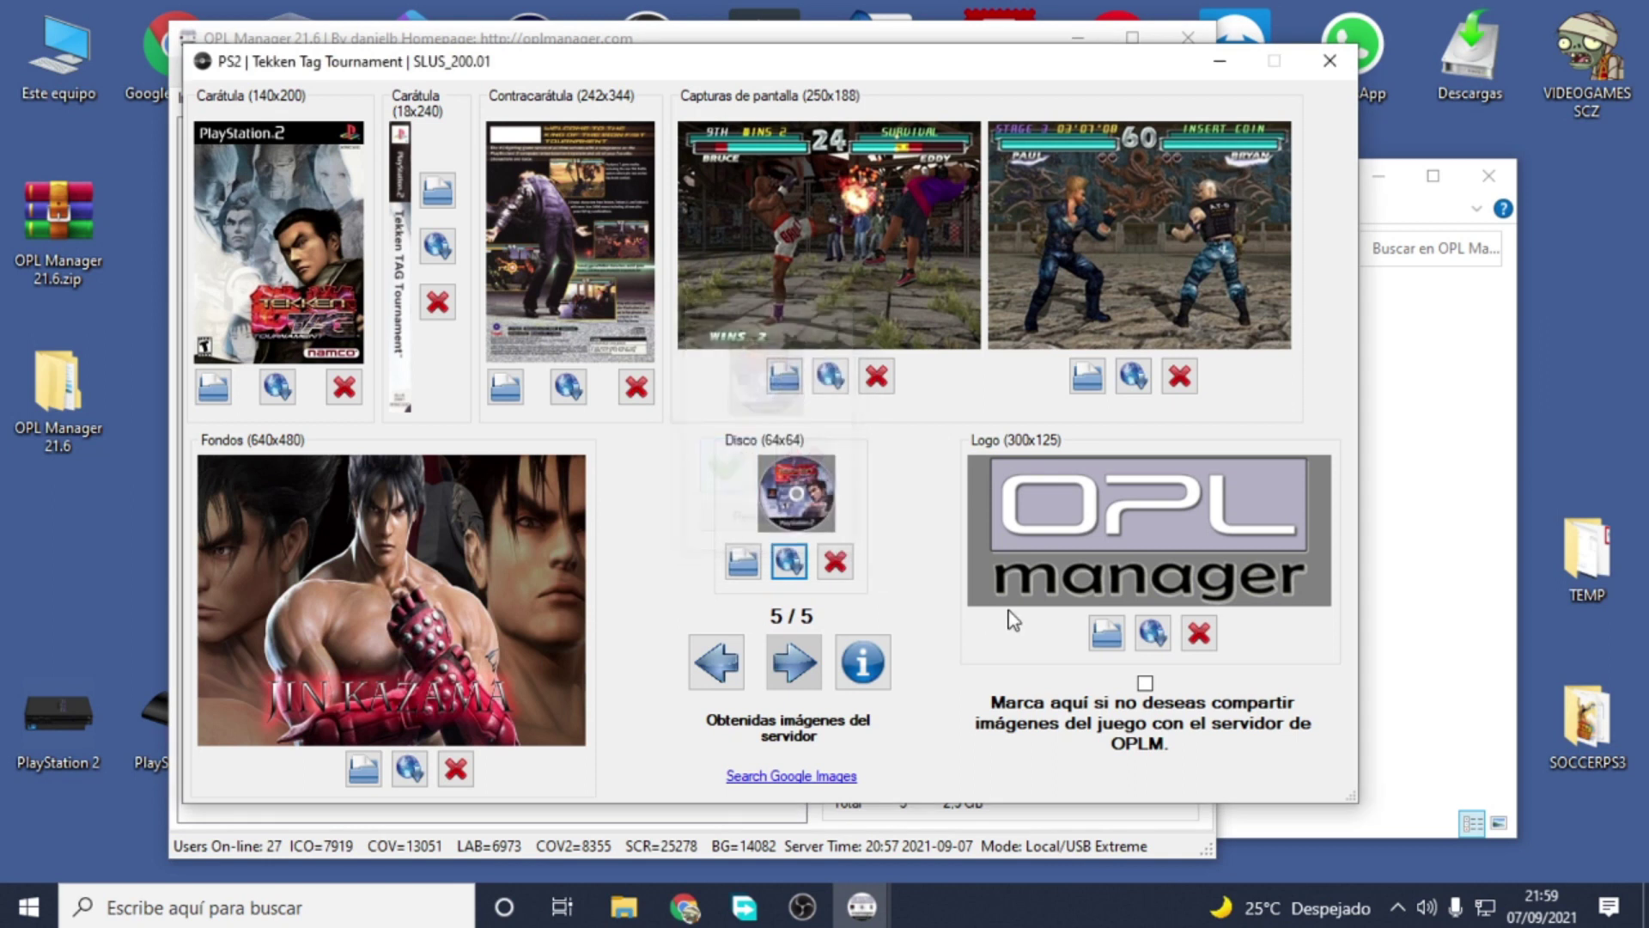
{"action": "left_click", "coordinate": [1153, 633]}
{"action": "left_click", "coordinate": [174, 359]}
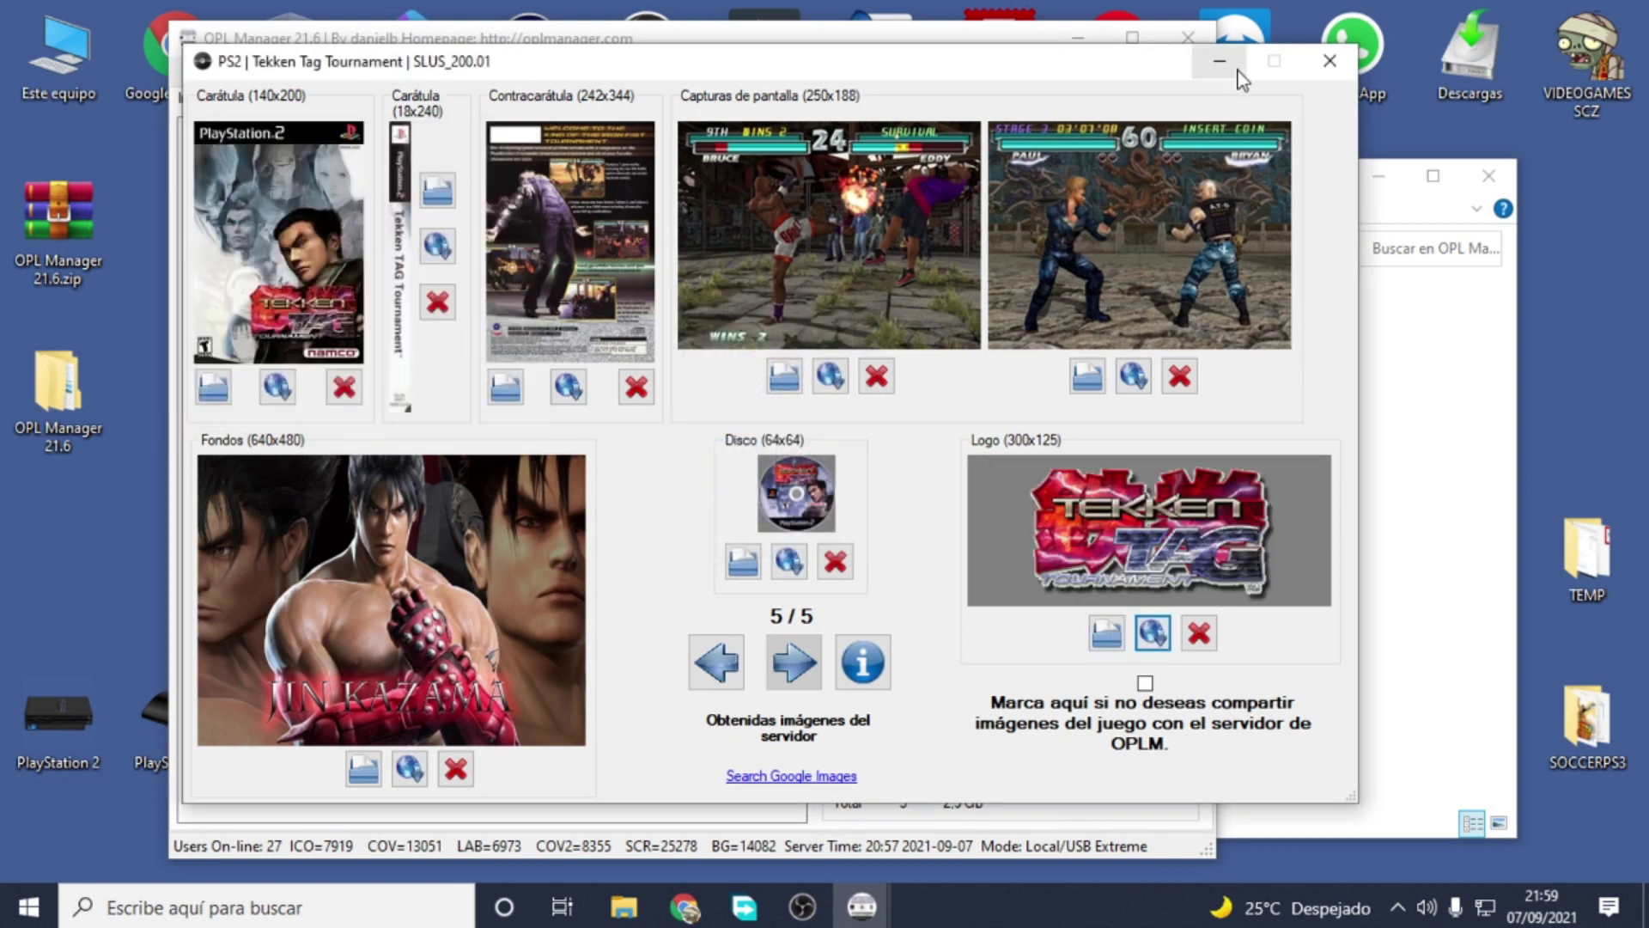
{"action": "left_click", "coordinate": [1330, 62]}
Step: Go through the entries in the game list to check the cover and disc image assigned to each one
{"action": "left_click", "coordinate": [370, 179]}
{"action": "left_click", "coordinate": [365, 199]}
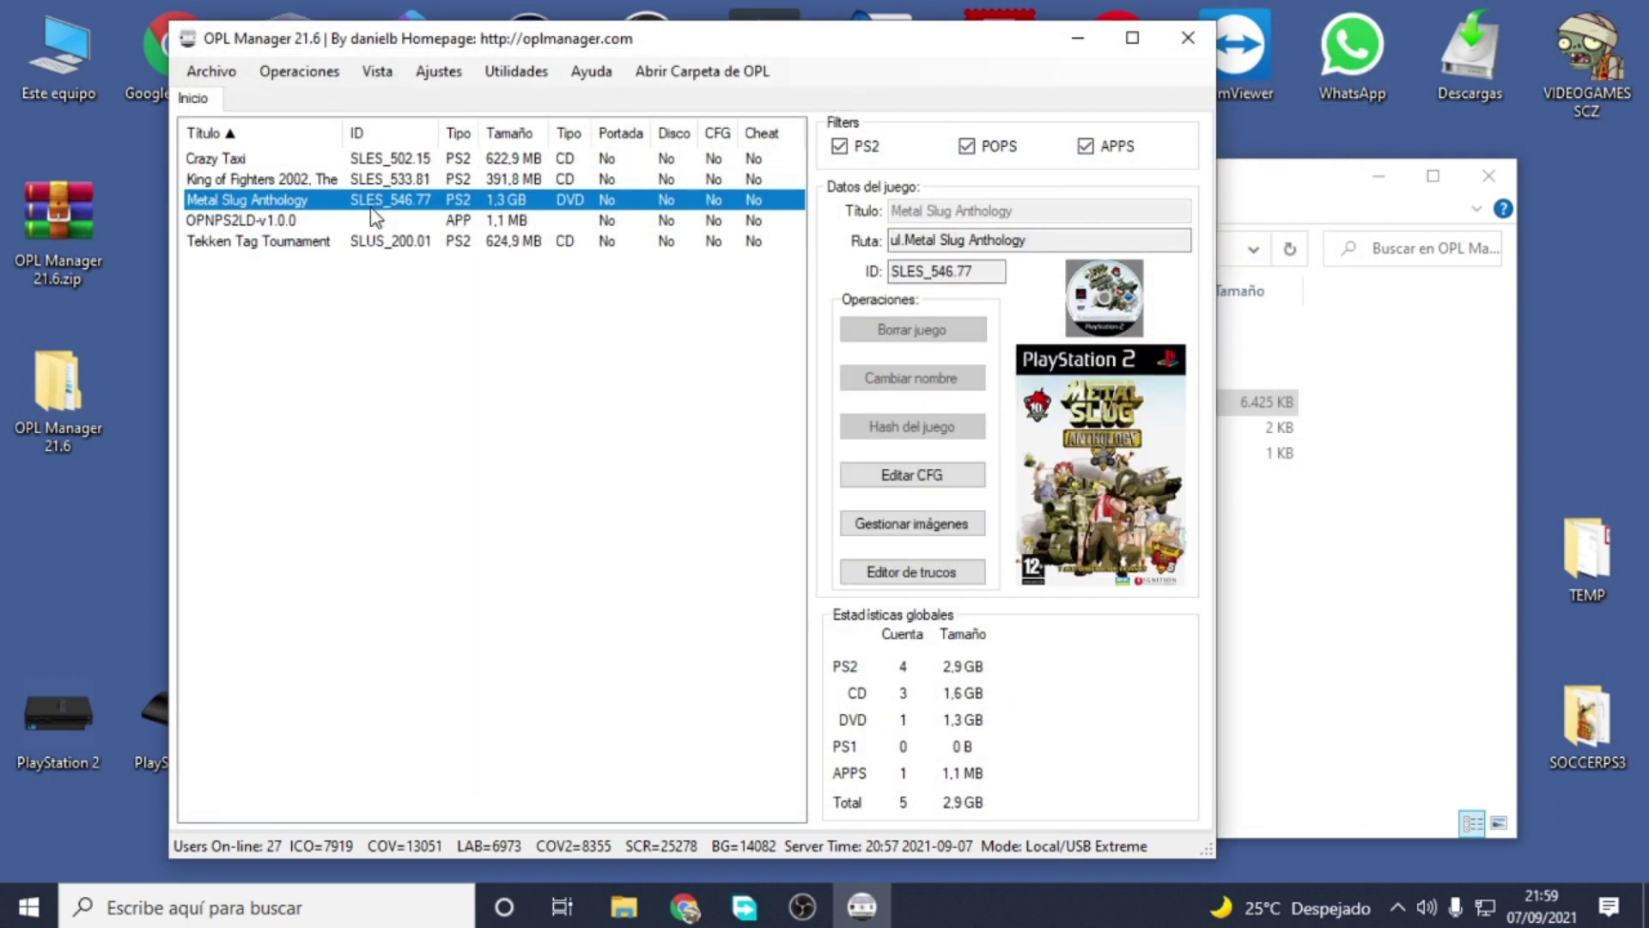
{"action": "left_click", "coordinate": [362, 220]}
{"action": "left_click", "coordinate": [363, 241]}
{"action": "left_click", "coordinate": [365, 221]}
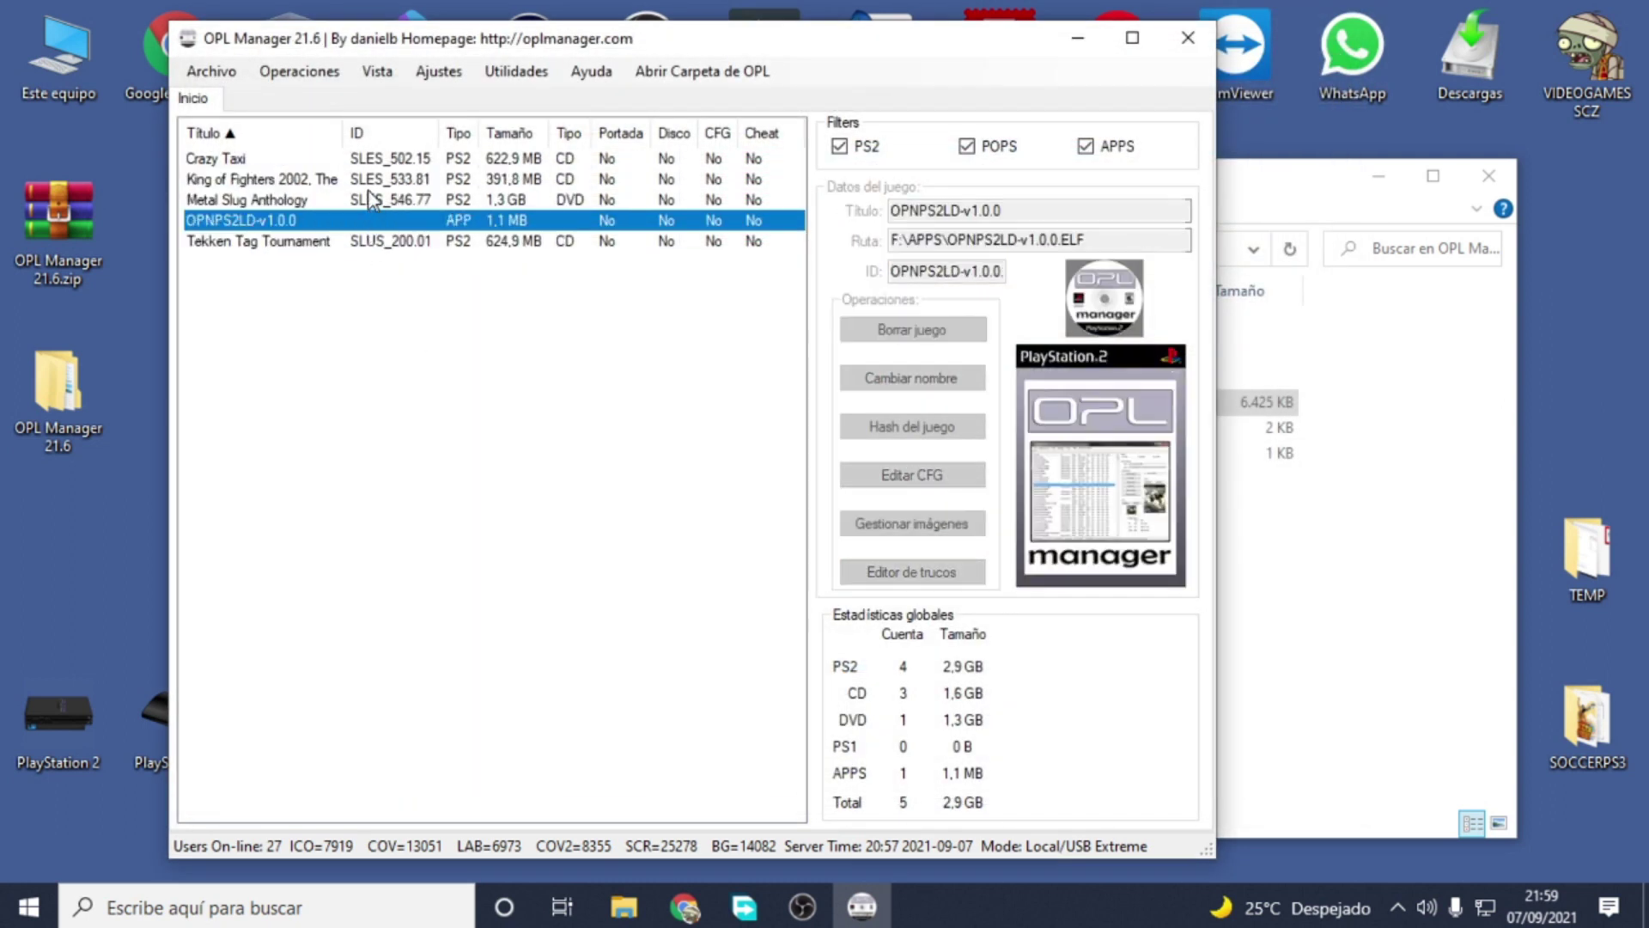
{"action": "left_click", "coordinate": [371, 200]}
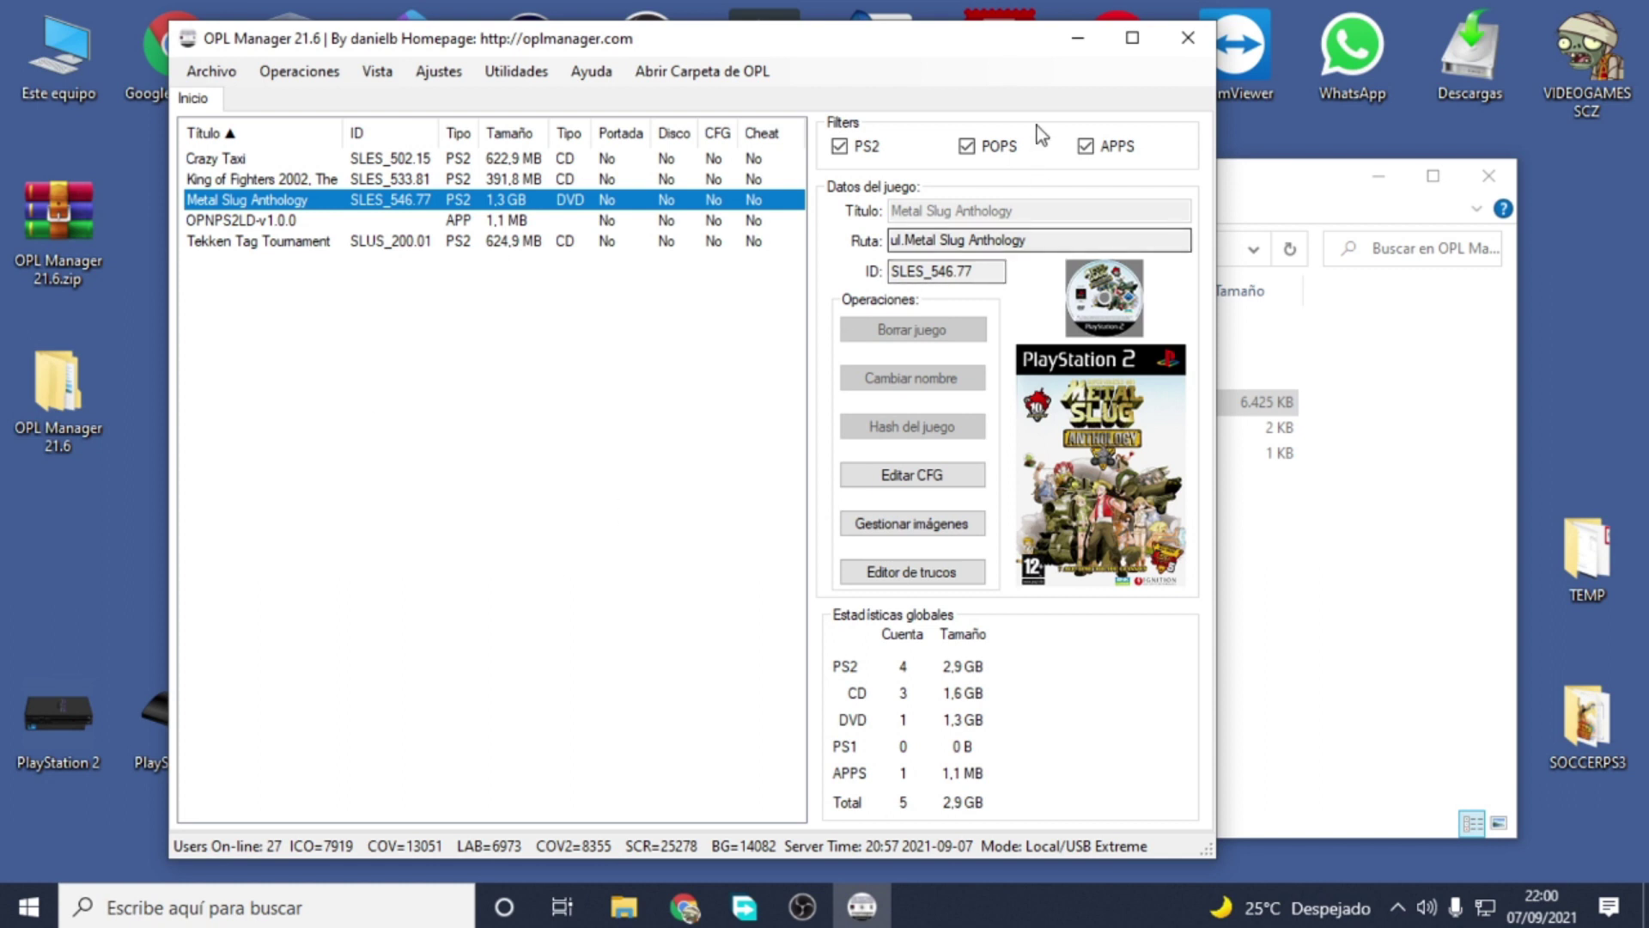
Step: Close OPL Manager and its program folder, and open the ART folder on the 16 GB (F:) drive in File Explorer
{"action": "left_click", "coordinate": [1190, 38]}
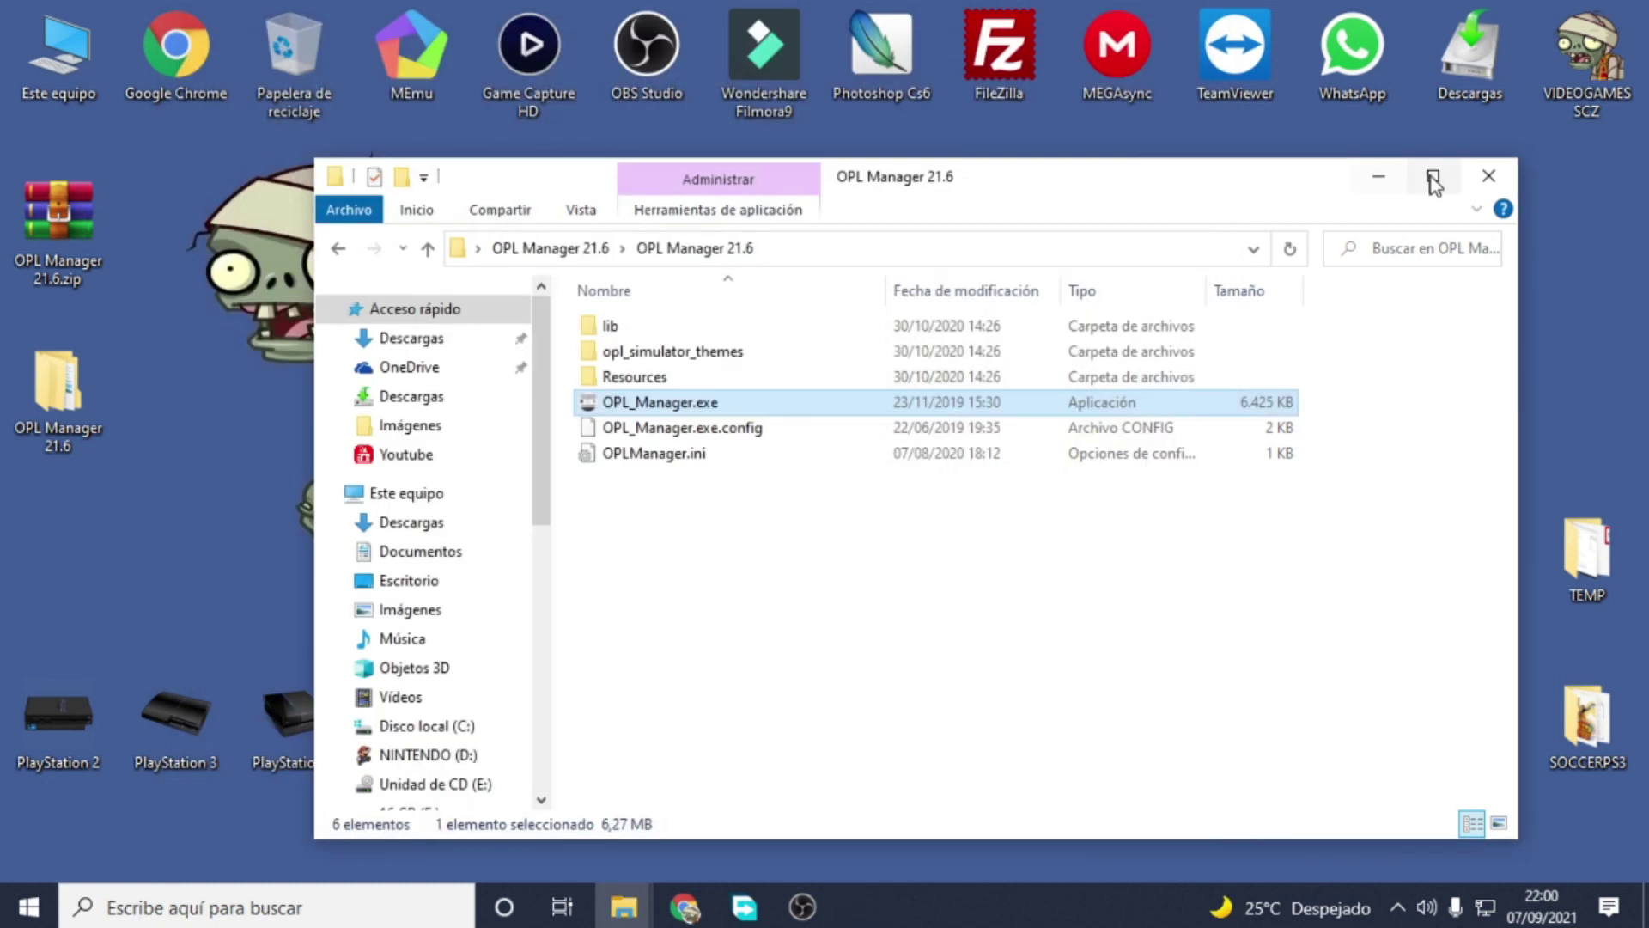
{"action": "left_click", "coordinate": [1489, 175]}
{"action": "double_click", "coordinate": [70, 84]}
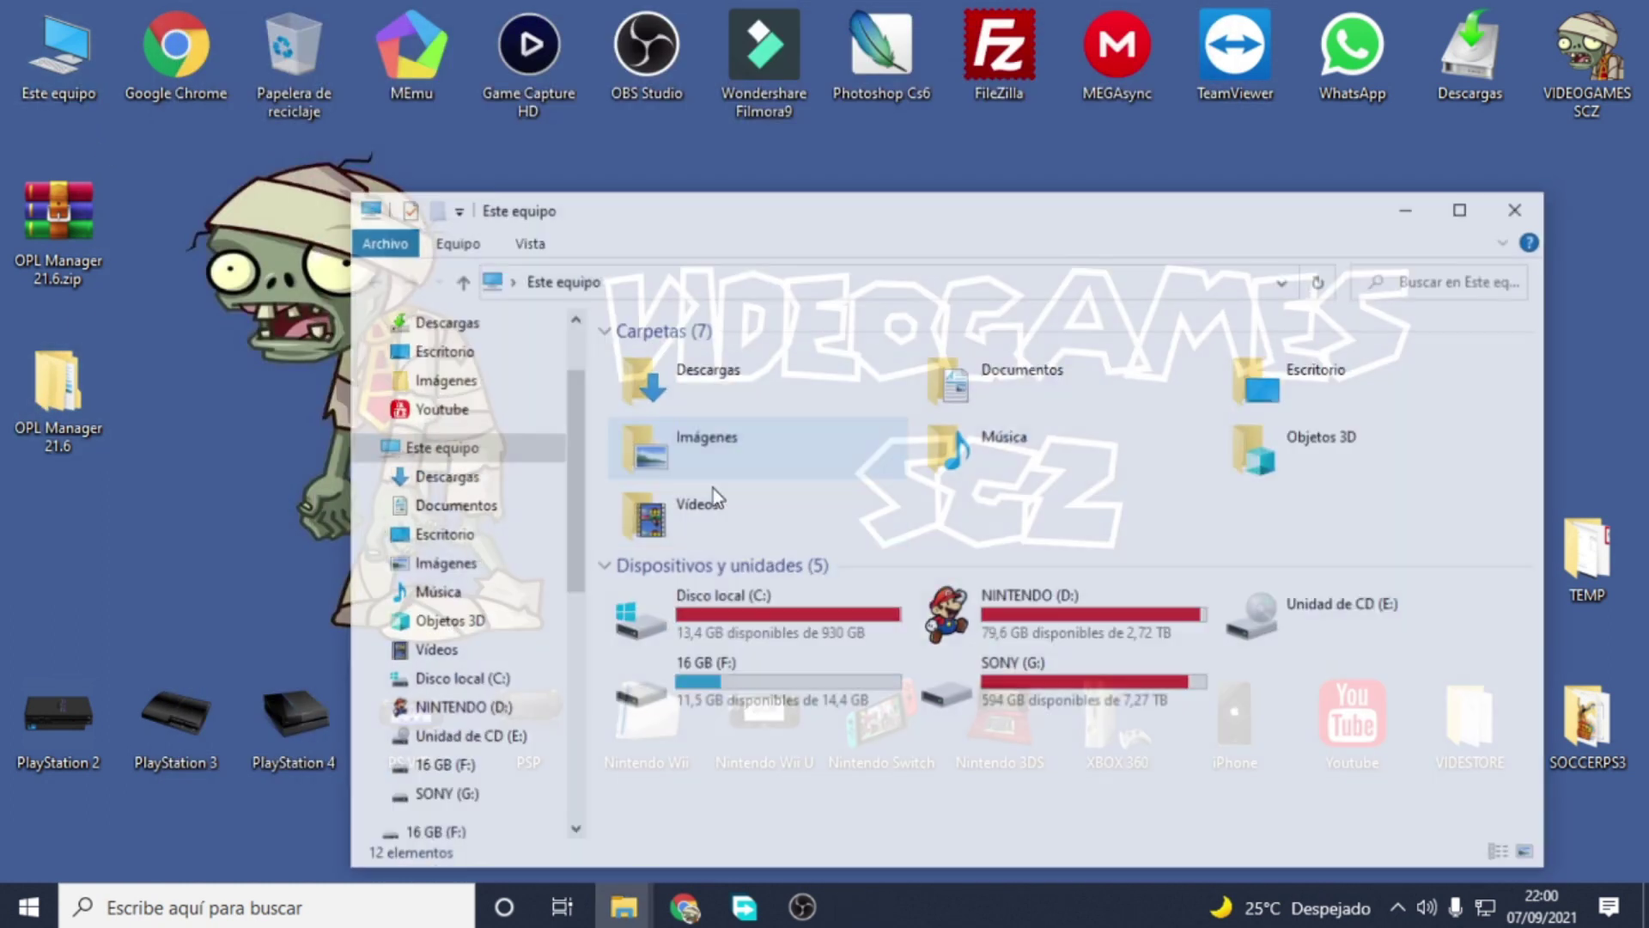
{"action": "double_click", "coordinate": [787, 673]}
{"action": "double_click", "coordinate": [802, 404]}
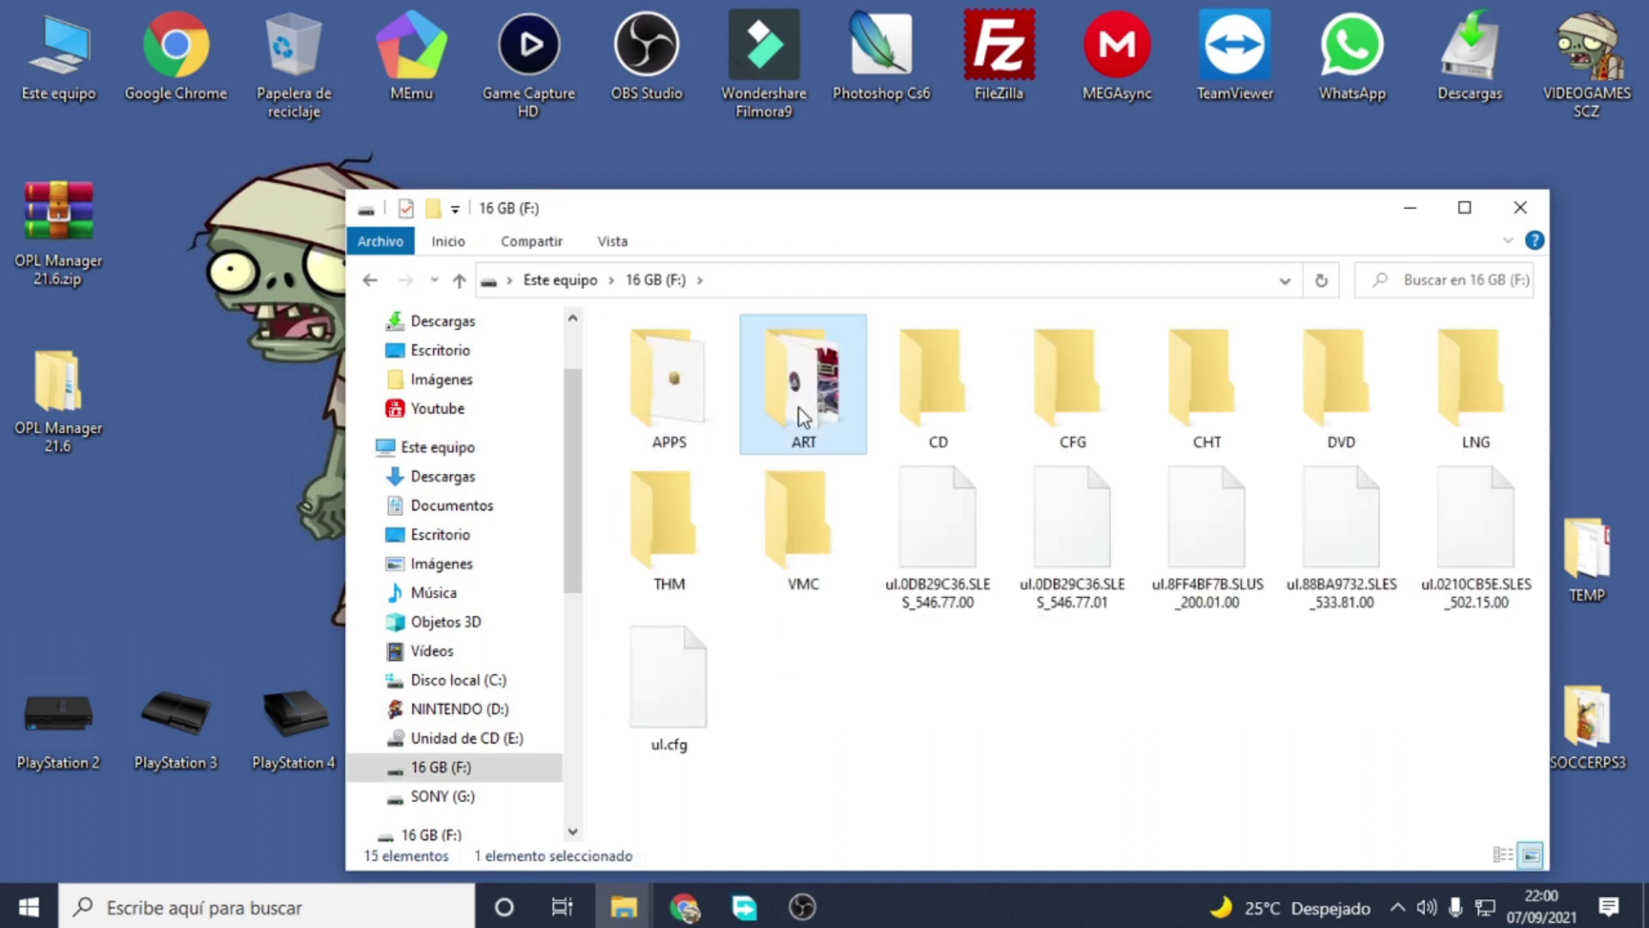
Step: Look through the cover, disc, logo and screenshot images saved in the ART folder and close the folder window
{"action": "right_click", "coordinate": [589, 357]}
{"action": "mouse_move", "coordinate": [645, 372]}
{"action": "left_click", "coordinate": [961, 396]}
{"action": "scroll", "coordinate": [954, 412], "scroll_direction": "down", "scroll_amount": 3}
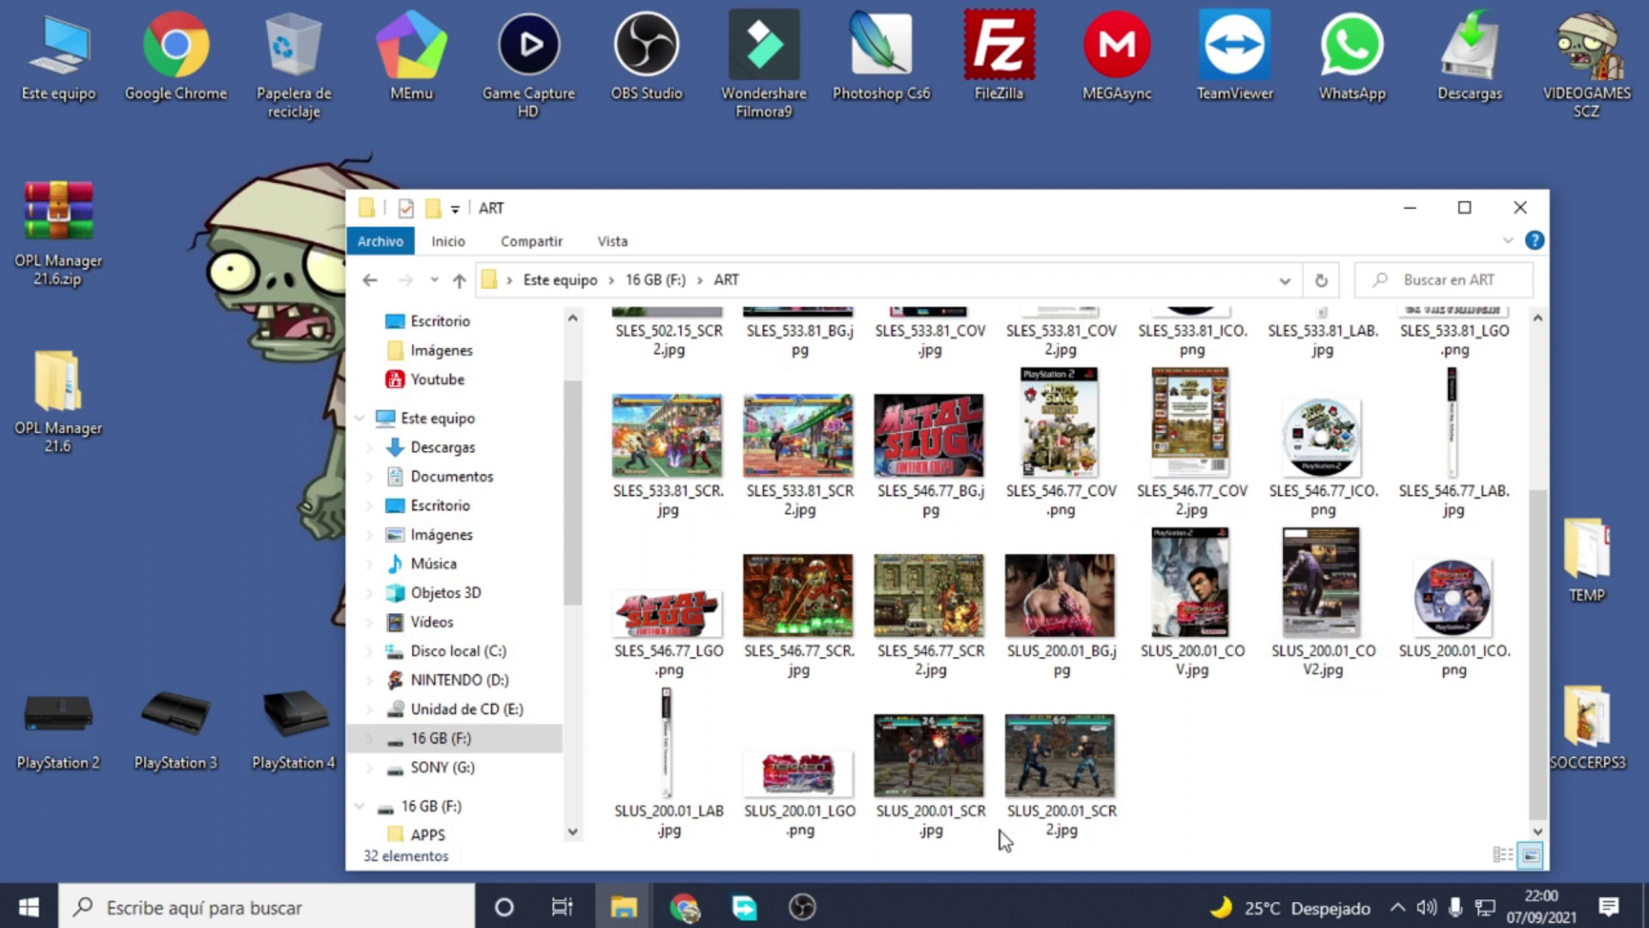
{"action": "scroll", "coordinate": [953, 412], "scroll_direction": "up", "scroll_amount": 3}
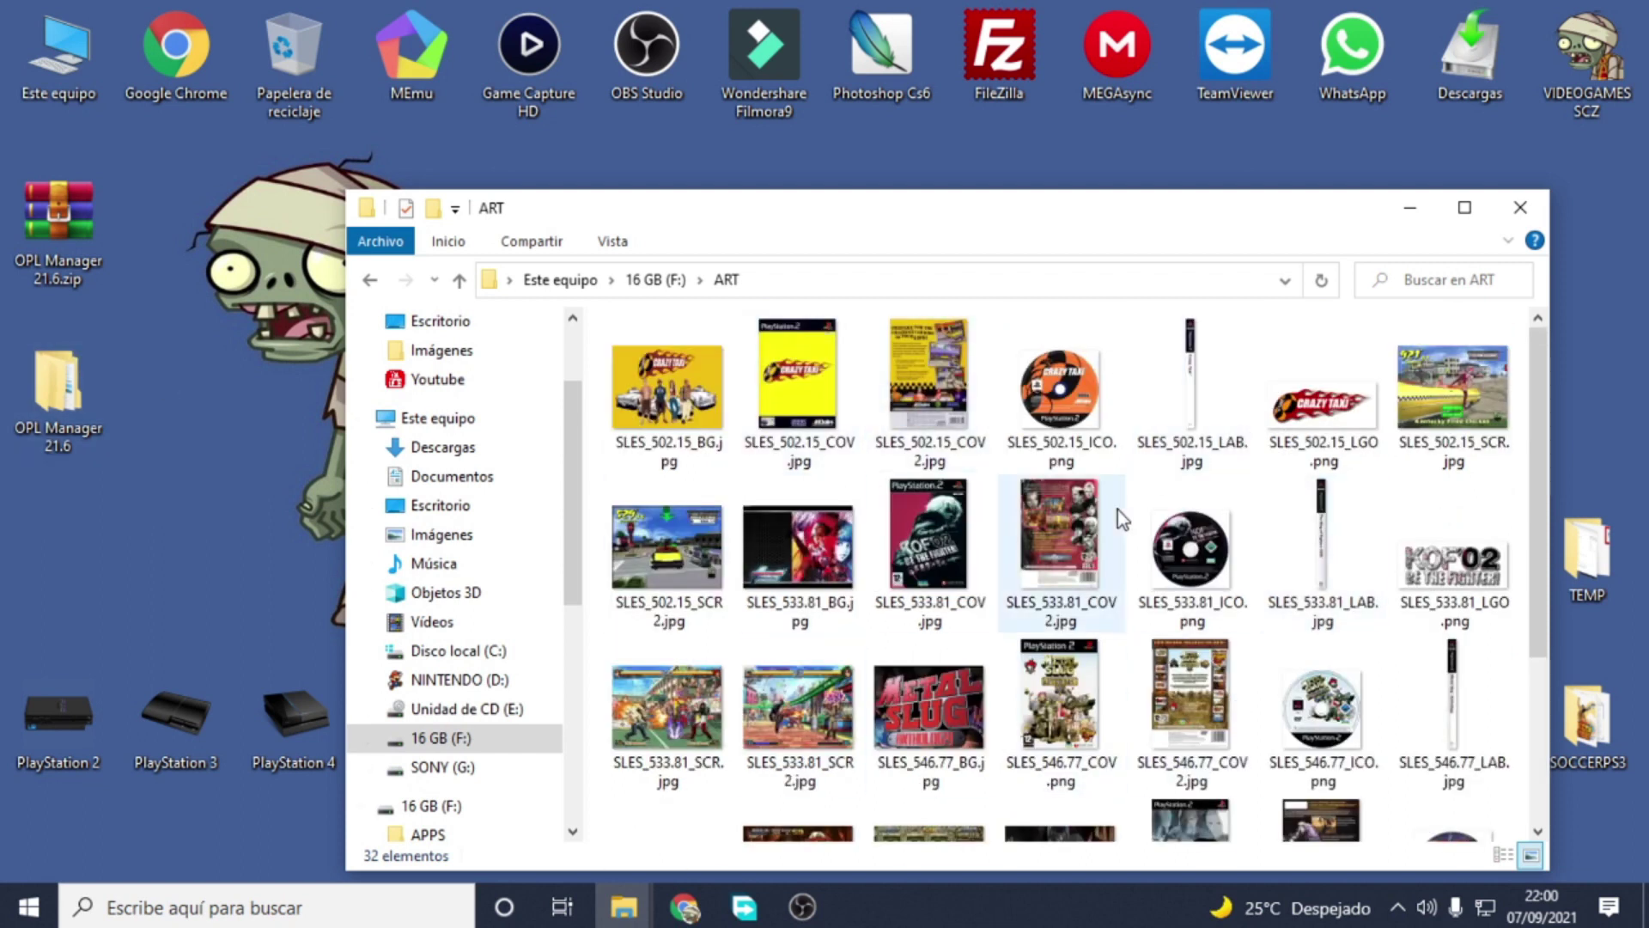
{"action": "scroll", "coordinate": [1117, 533], "scroll_direction": "down", "scroll_amount": 3}
{"action": "scroll", "coordinate": [942, 600], "scroll_direction": "up", "scroll_amount": 3}
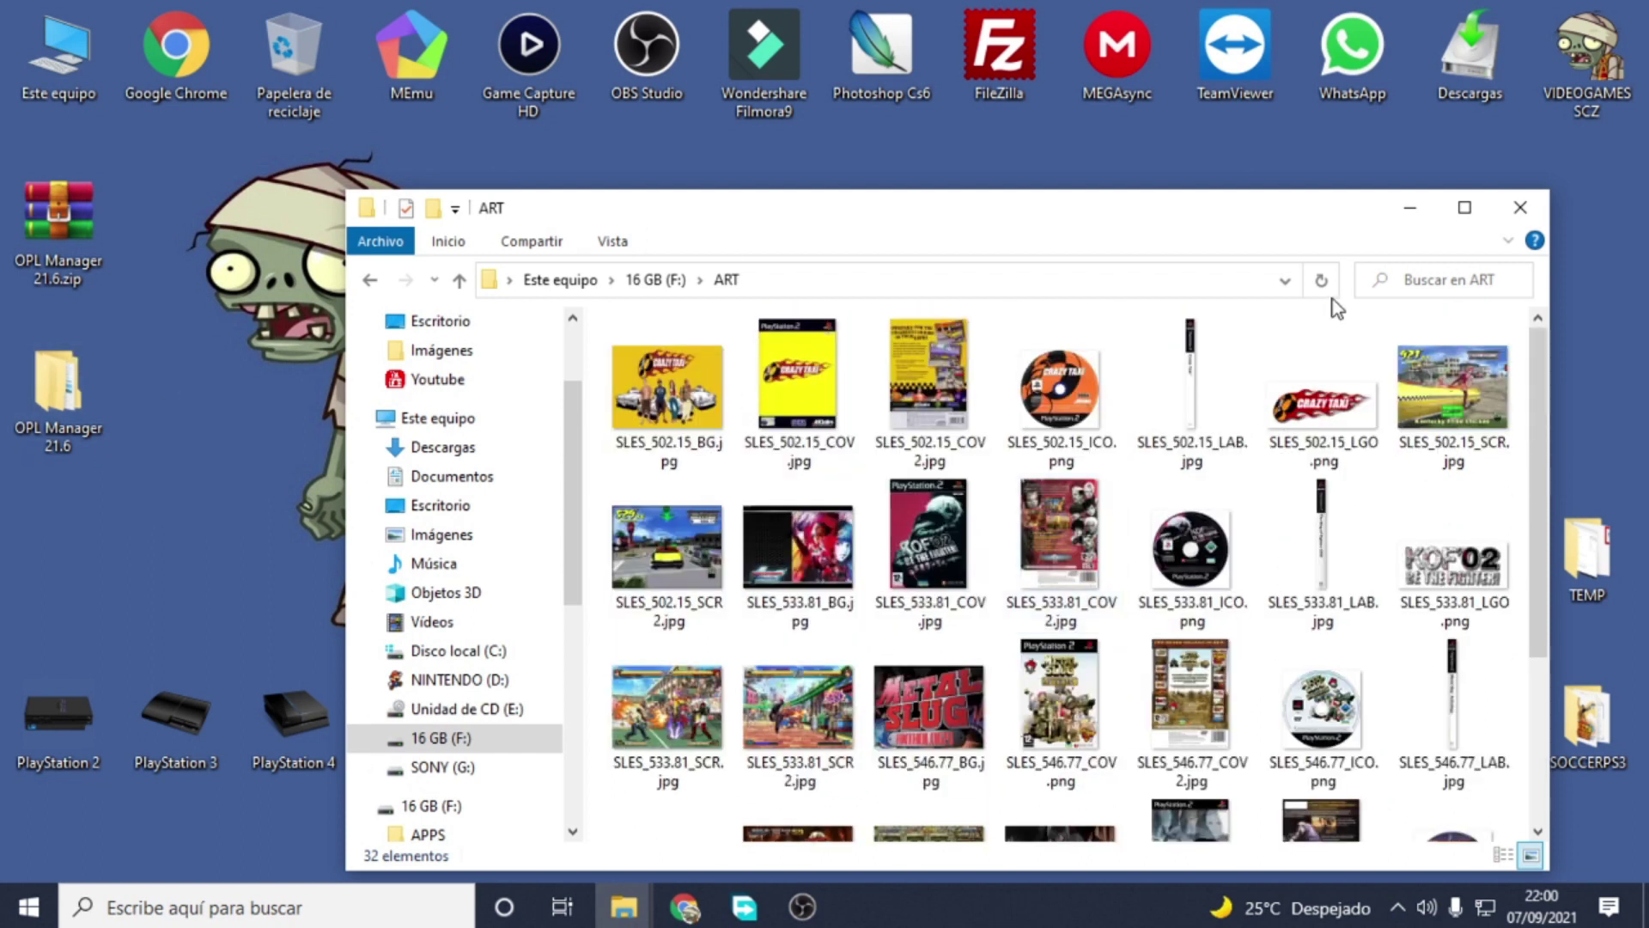
{"action": "left_click", "coordinate": [1530, 208]}
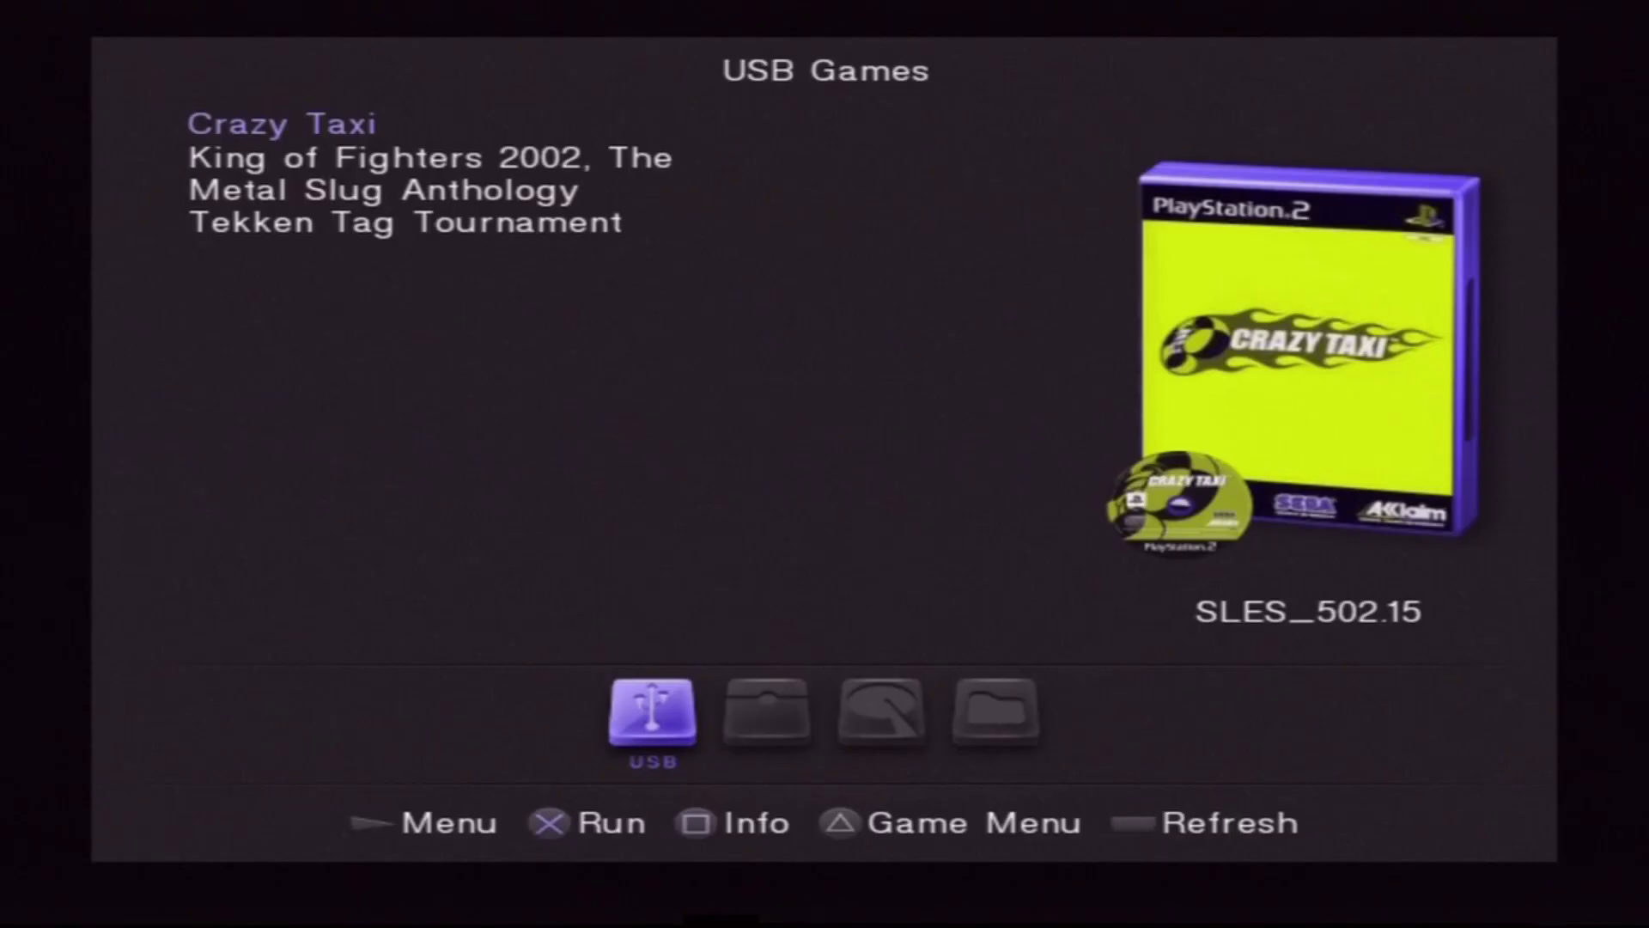
Step: Switch to OPL on the PlayStation 2 and go through the USB games list to check each game's cover and disc art
{"action": "key", "text": "Down"}
{"action": "key", "text": "Down"}
{"action": "key", "text": "Down"}
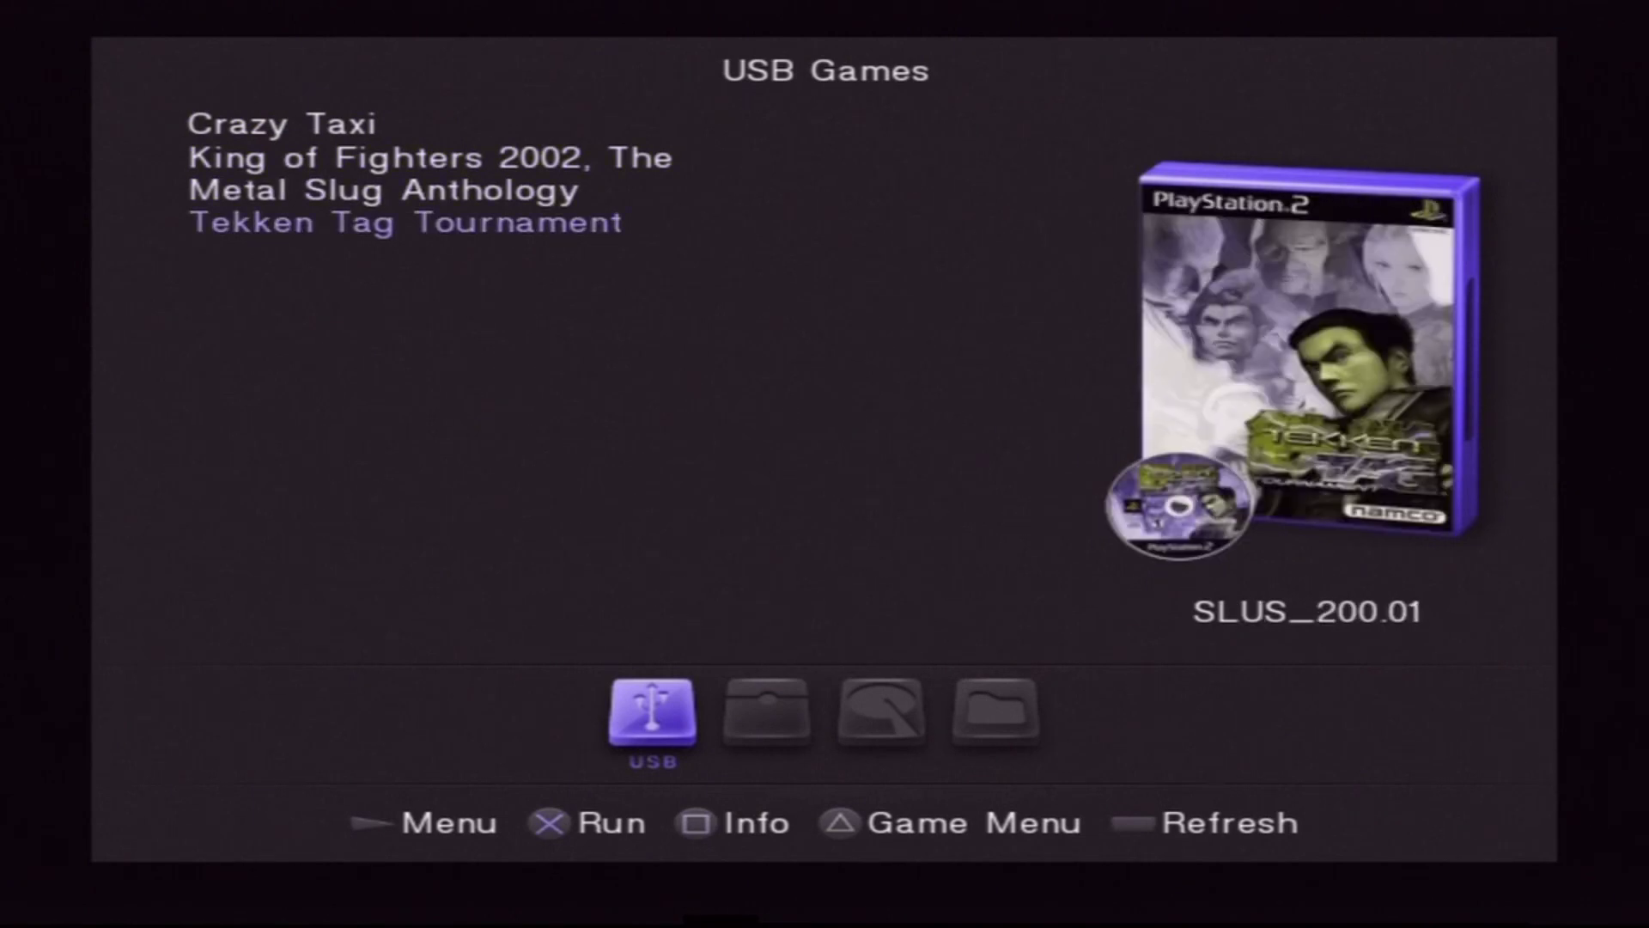
{"action": "key", "text": "Up"}
{"action": "key", "text": "Up"}
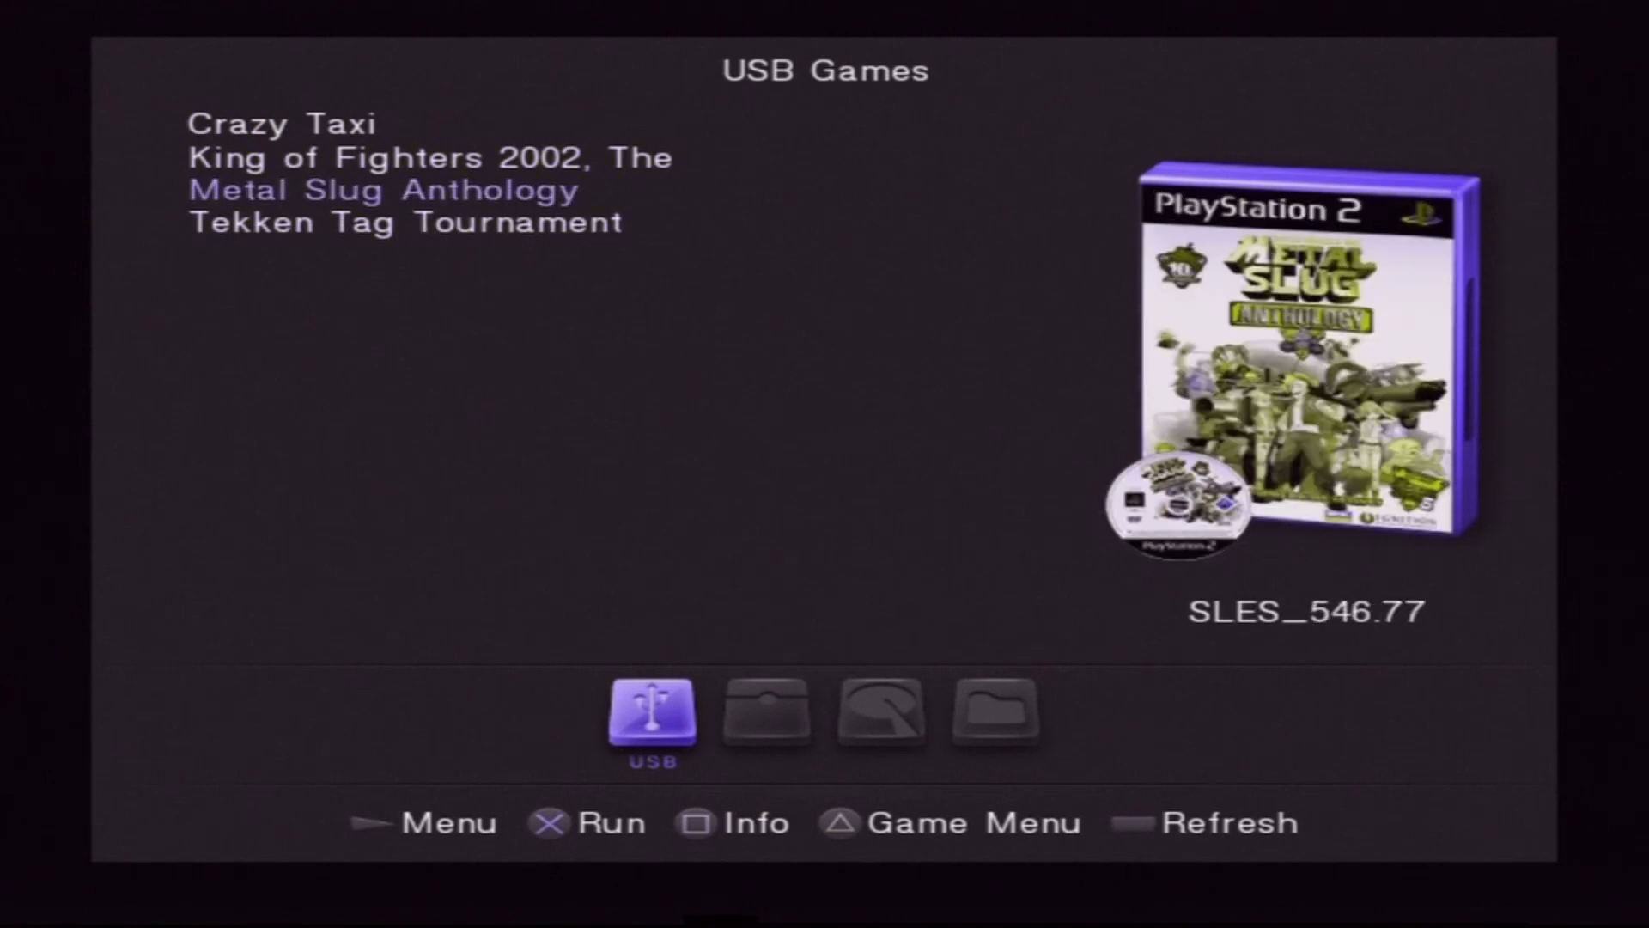
{"action": "key", "text": "Up"}
{"action": "key", "text": "Down"}
{"action": "key", "text": "Down"}
Step: Open the Display Settings, check that Enable Cover Art is set to On, and accept the settings with OK
{"action": "key", "text": "Return"}
{"action": "key", "text": "Down"}
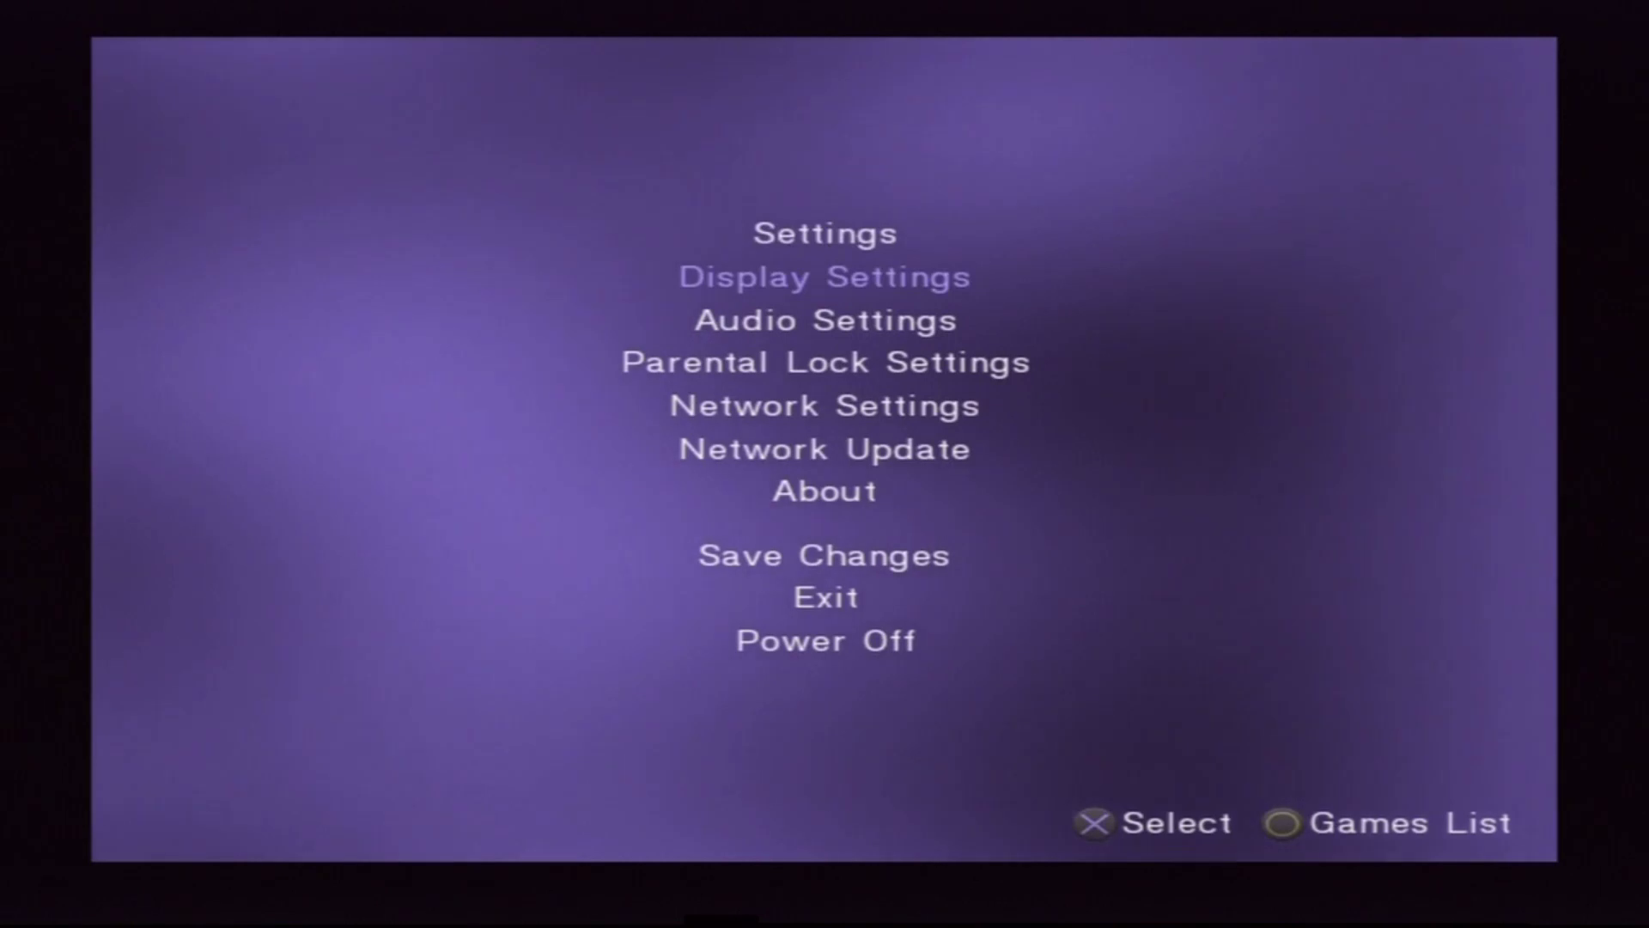
{"action": "key", "text": "Return"}
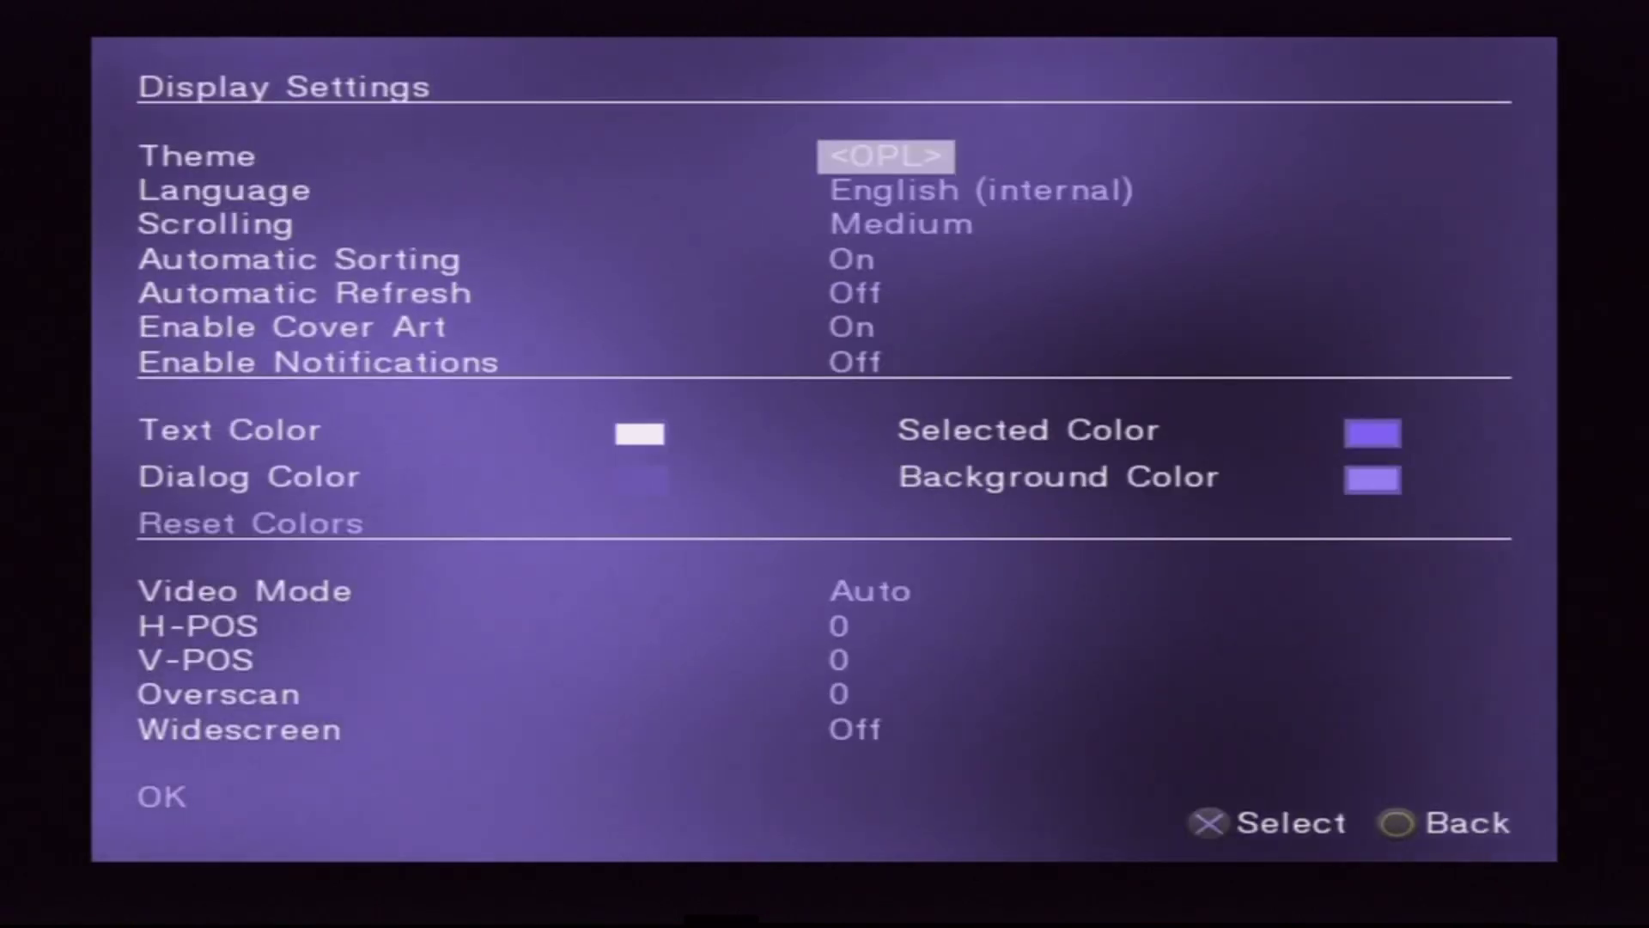
{"action": "key", "text": "Down"}
{"action": "key", "text": "Down"}
{"action": "key", "text": "Down"}
{"action": "key", "text": "Down"}
{"action": "key", "text": "Down"}
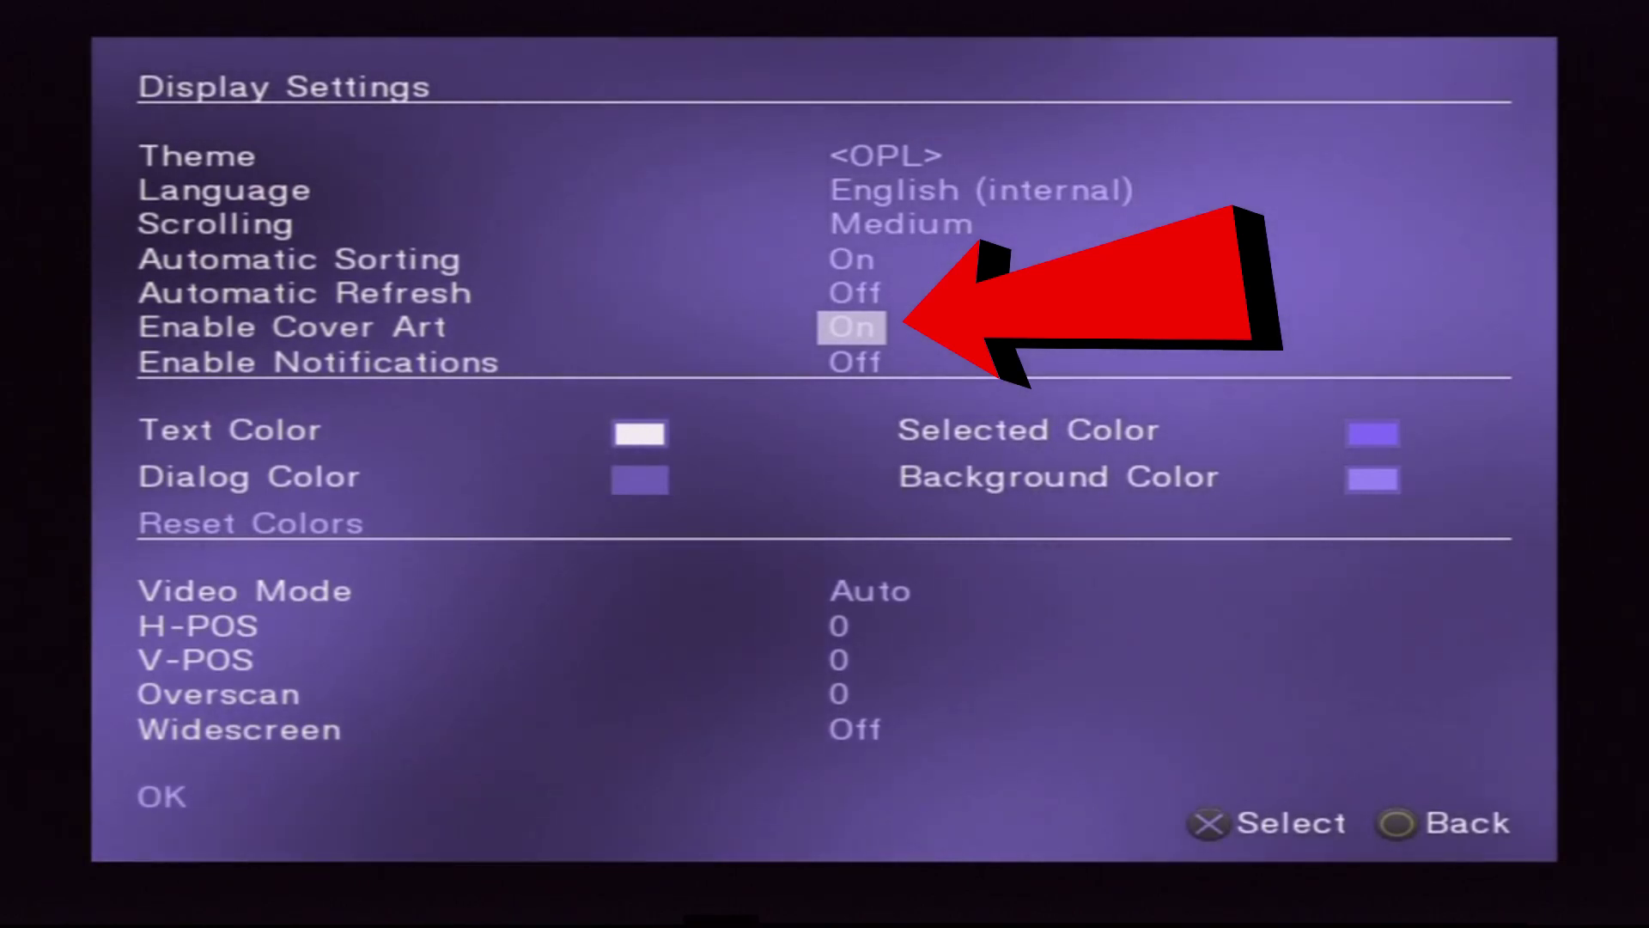
{"action": "key", "text": "Down"}
{"action": "key", "text": "Up"}
{"action": "key", "text": "Down"}
{"action": "key", "text": "Down"}
{"action": "key", "text": "Down"}
{"action": "key", "text": "Down"}
{"action": "key", "text": "Down"}
{"action": "key", "text": "Down"}
{"action": "key", "text": "Down"}
{"action": "key", "text": "Down"}
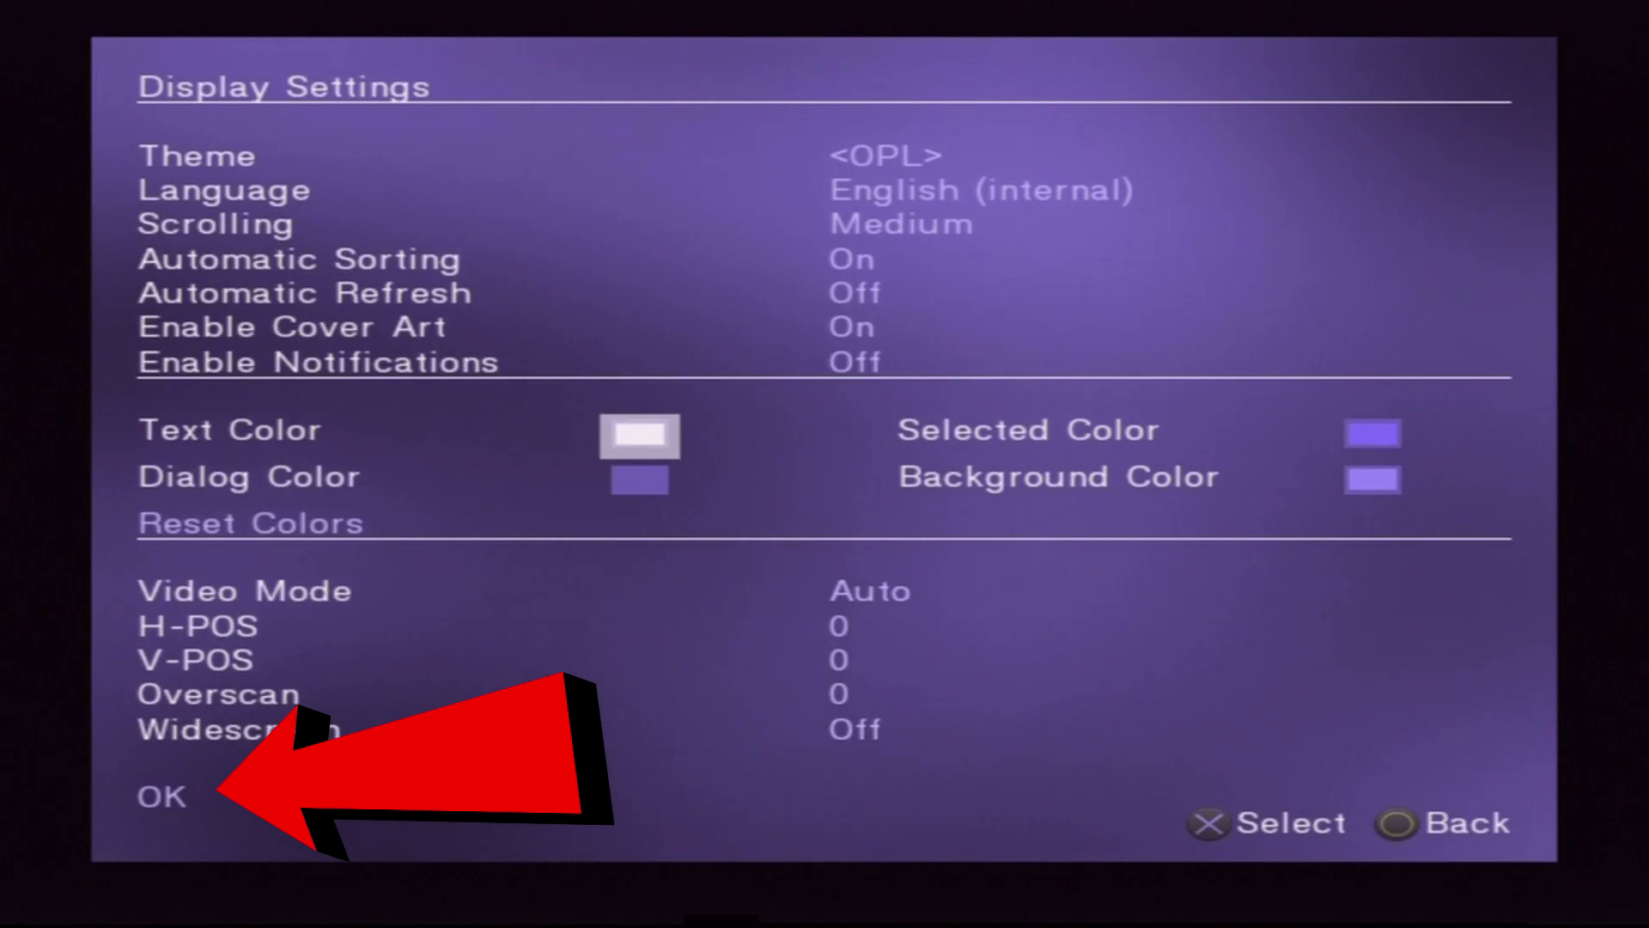
{"action": "key", "text": "Down"}
{"action": "key", "text": "Return"}
Step: Save the OPL configuration to the memory card and return to the USB games list
{"action": "key", "text": "Down"}
{"action": "key", "text": "Down"}
{"action": "key", "text": "Down"}
{"action": "key", "text": "Down"}
{"action": "key", "text": "Down"}
{"action": "key", "text": "Down"}
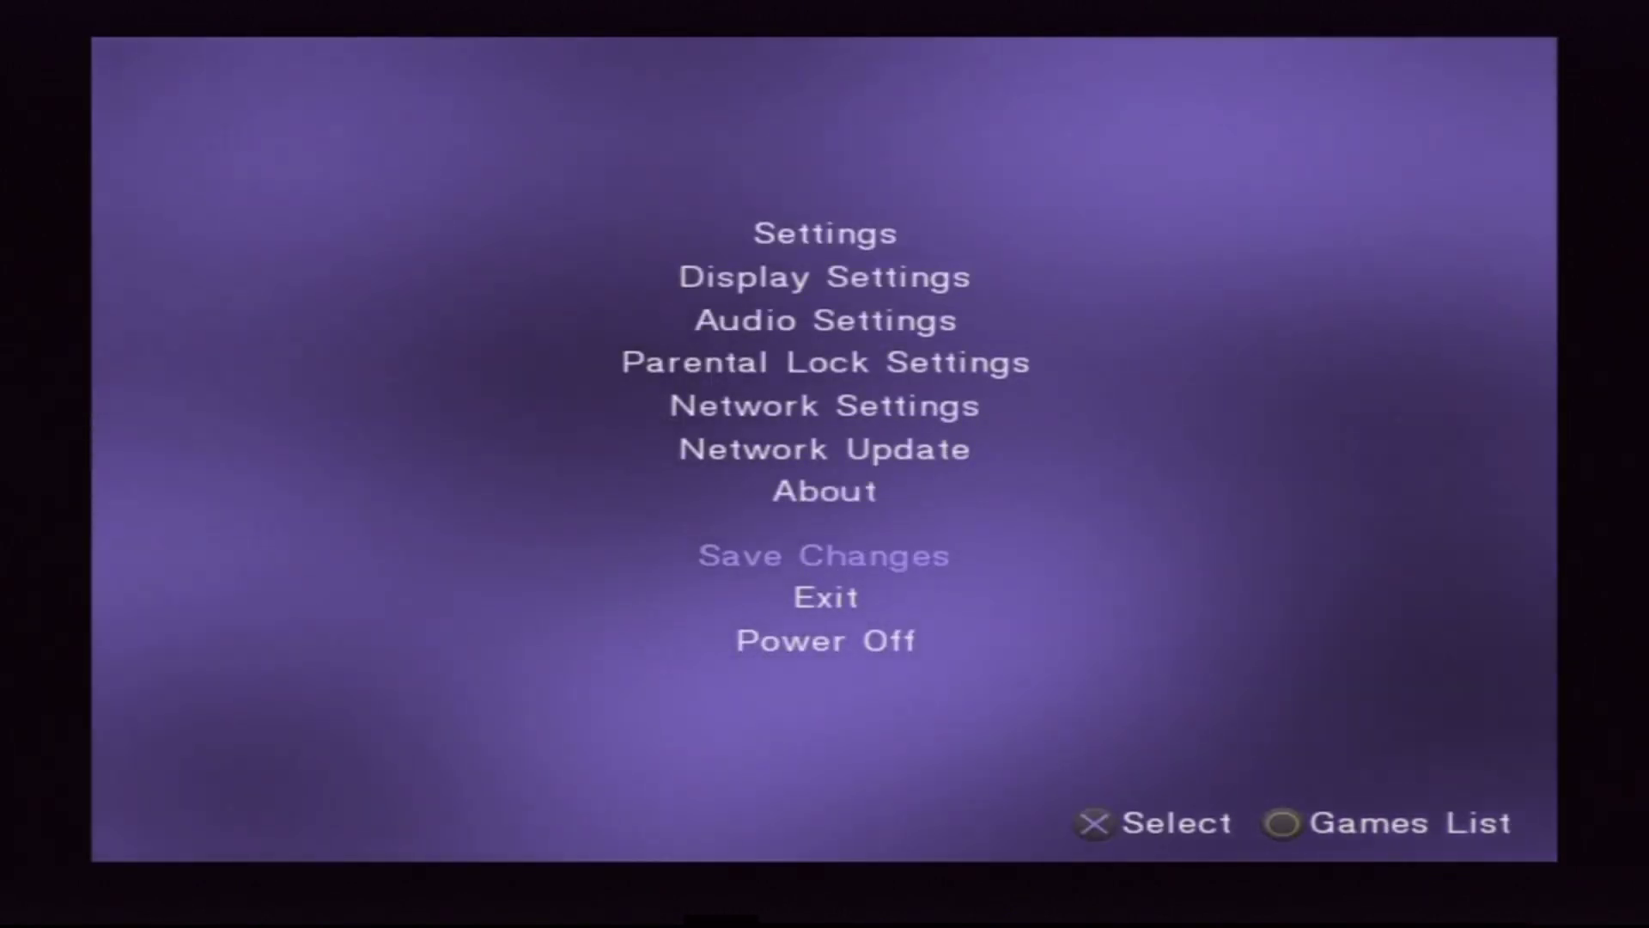
{"action": "key", "text": "Return"}
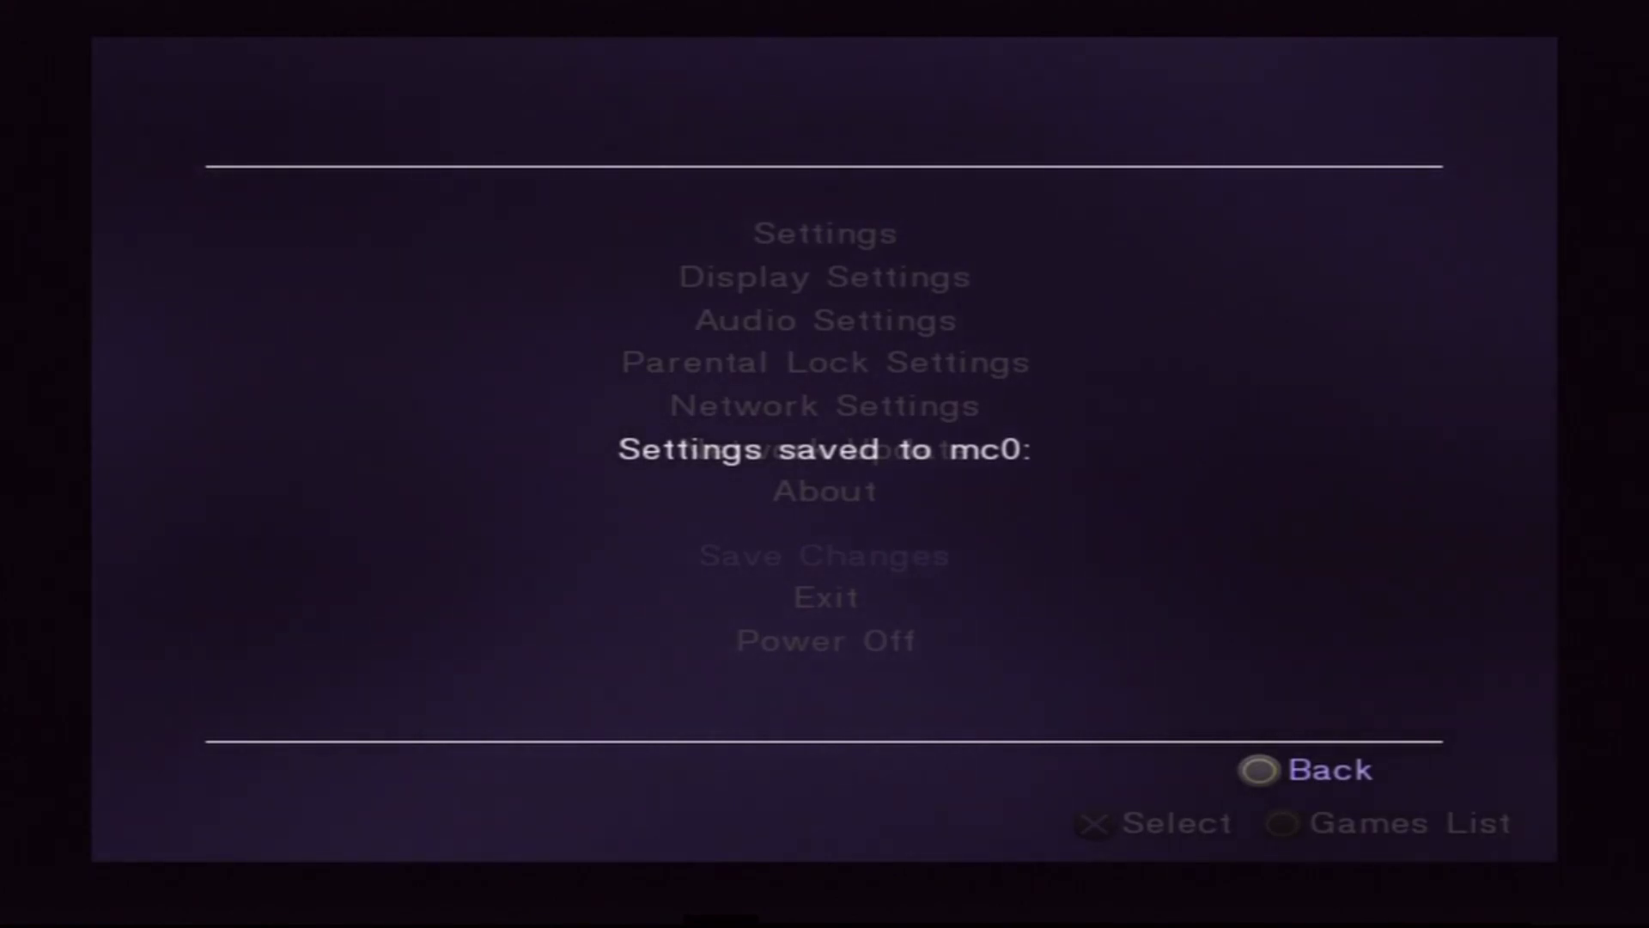
{"action": "key", "text": "Escape"}
{"action": "key", "text": "Escape"}
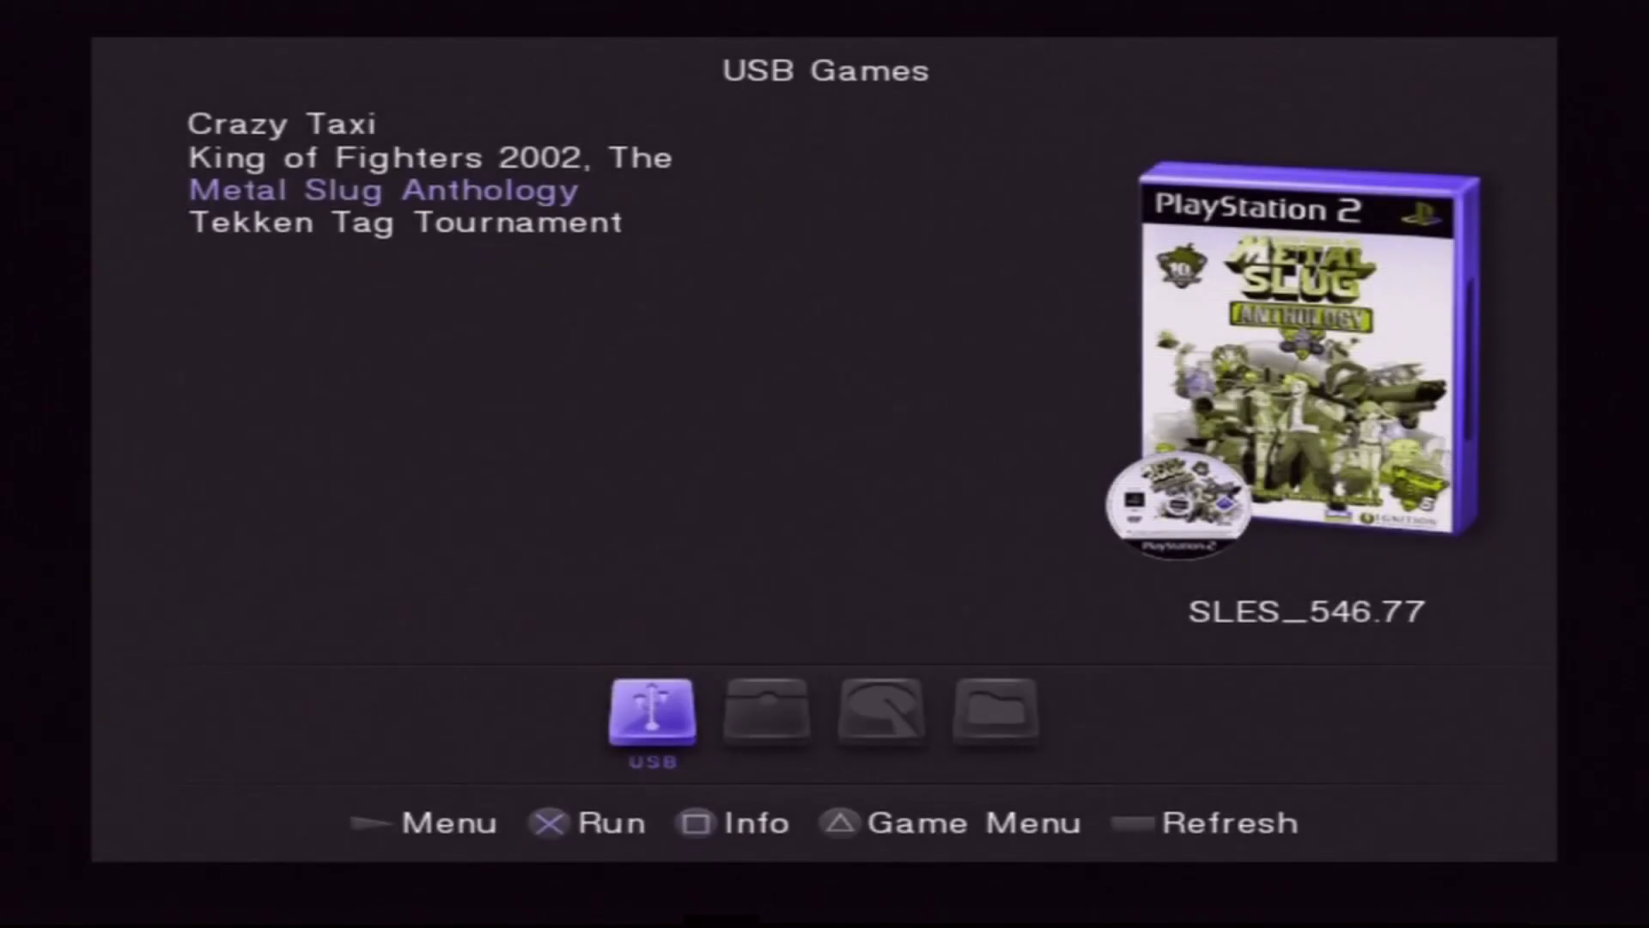
Step: Set Enable Cover Art to Off in the Display Settings and accept the settings
{"action": "key", "text": "Return"}
{"action": "key", "text": "Down"}
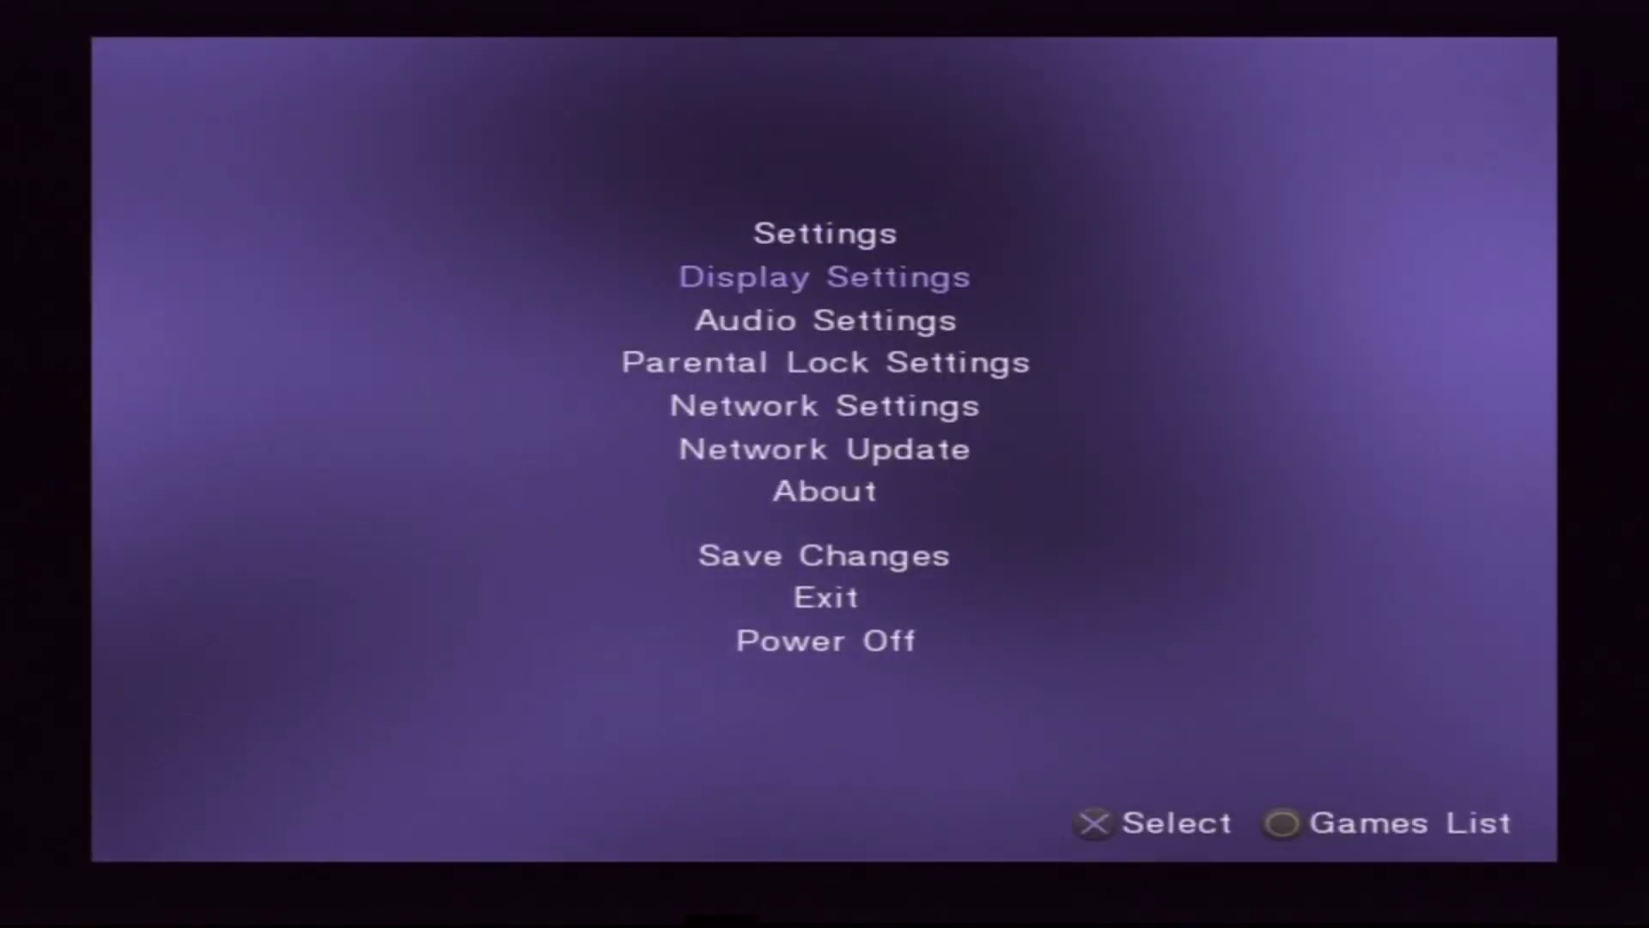
{"action": "key", "text": "Return"}
{"action": "key", "text": "Down"}
{"action": "key", "text": "Down"}
{"action": "key", "text": "Down"}
{"action": "key", "text": "Down"}
{"action": "key", "text": "Return"}
{"action": "key", "text": "Down"}
{"action": "key", "text": "Down"}
{"action": "key", "text": "Down"}
{"action": "key", "text": "Down"}
{"action": "key", "text": "Down"}
{"action": "key", "text": "Down"}
{"action": "key", "text": "Down"}
{"action": "key", "text": "Down"}
{"action": "key", "text": "Down"}
{"action": "key", "text": "Down"}
{"action": "key", "text": "Return"}
Step: Save the configuration with cover art disabled and check the entries in the USB games list
{"action": "key", "text": "Down"}
{"action": "key", "text": "Down"}
{"action": "key", "text": "Down"}
{"action": "key", "text": "Down"}
{"action": "key", "text": "Down"}
{"action": "key", "text": "Down"}
{"action": "key", "text": "Return"}
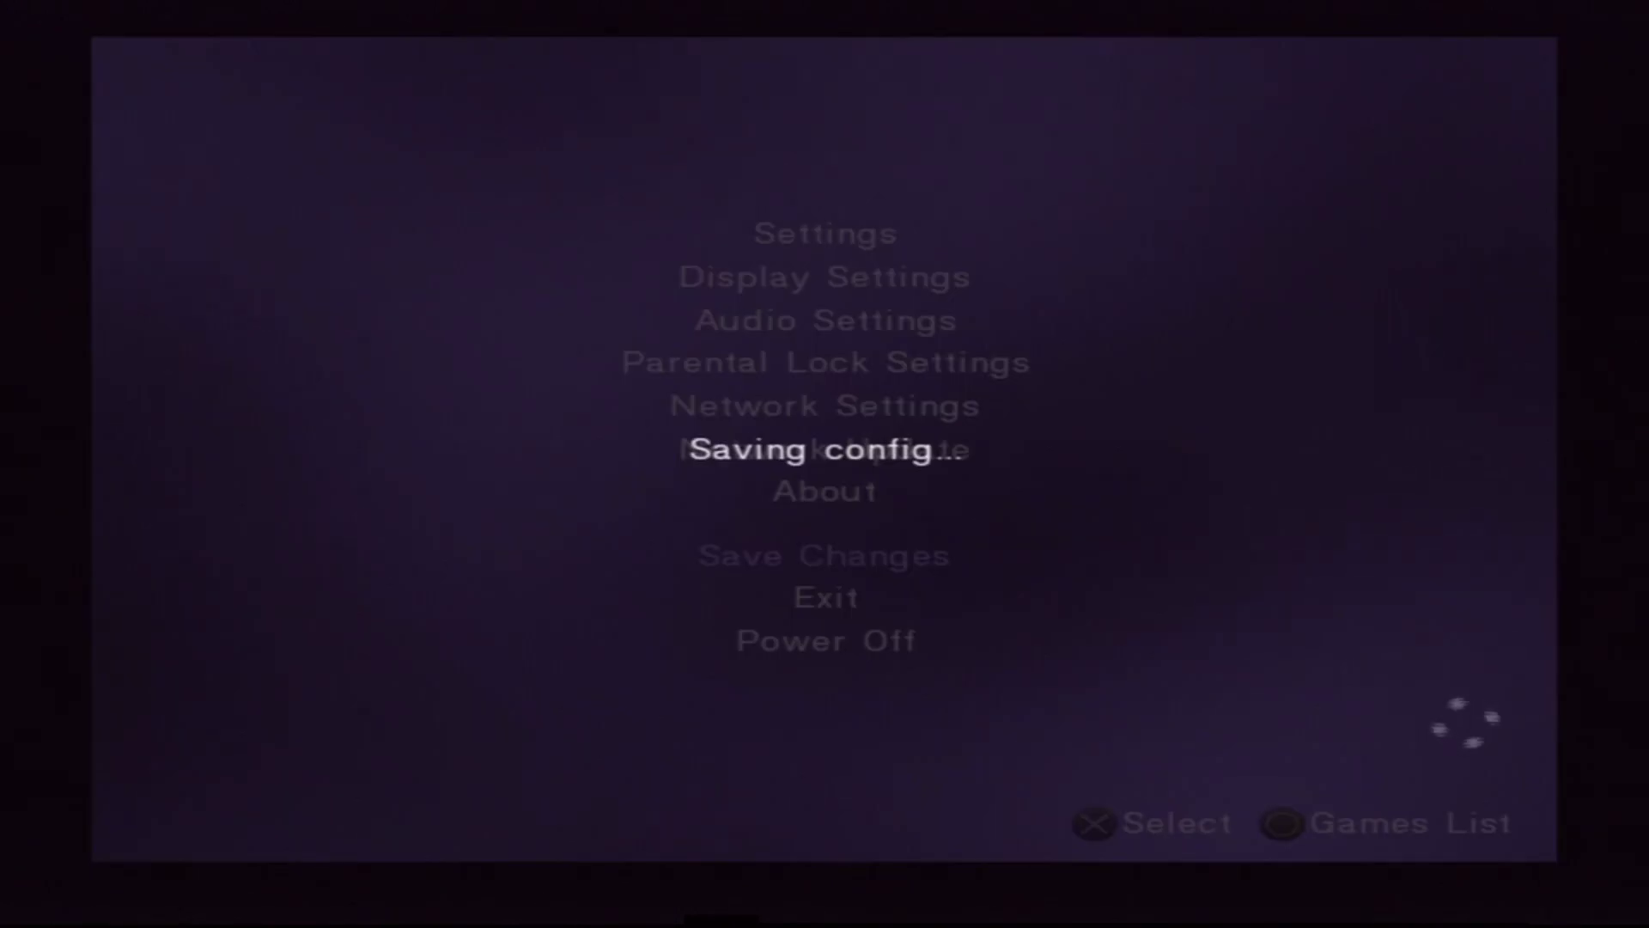
{"action": "key", "text": "Escape"}
{"action": "key", "text": "Escape"}
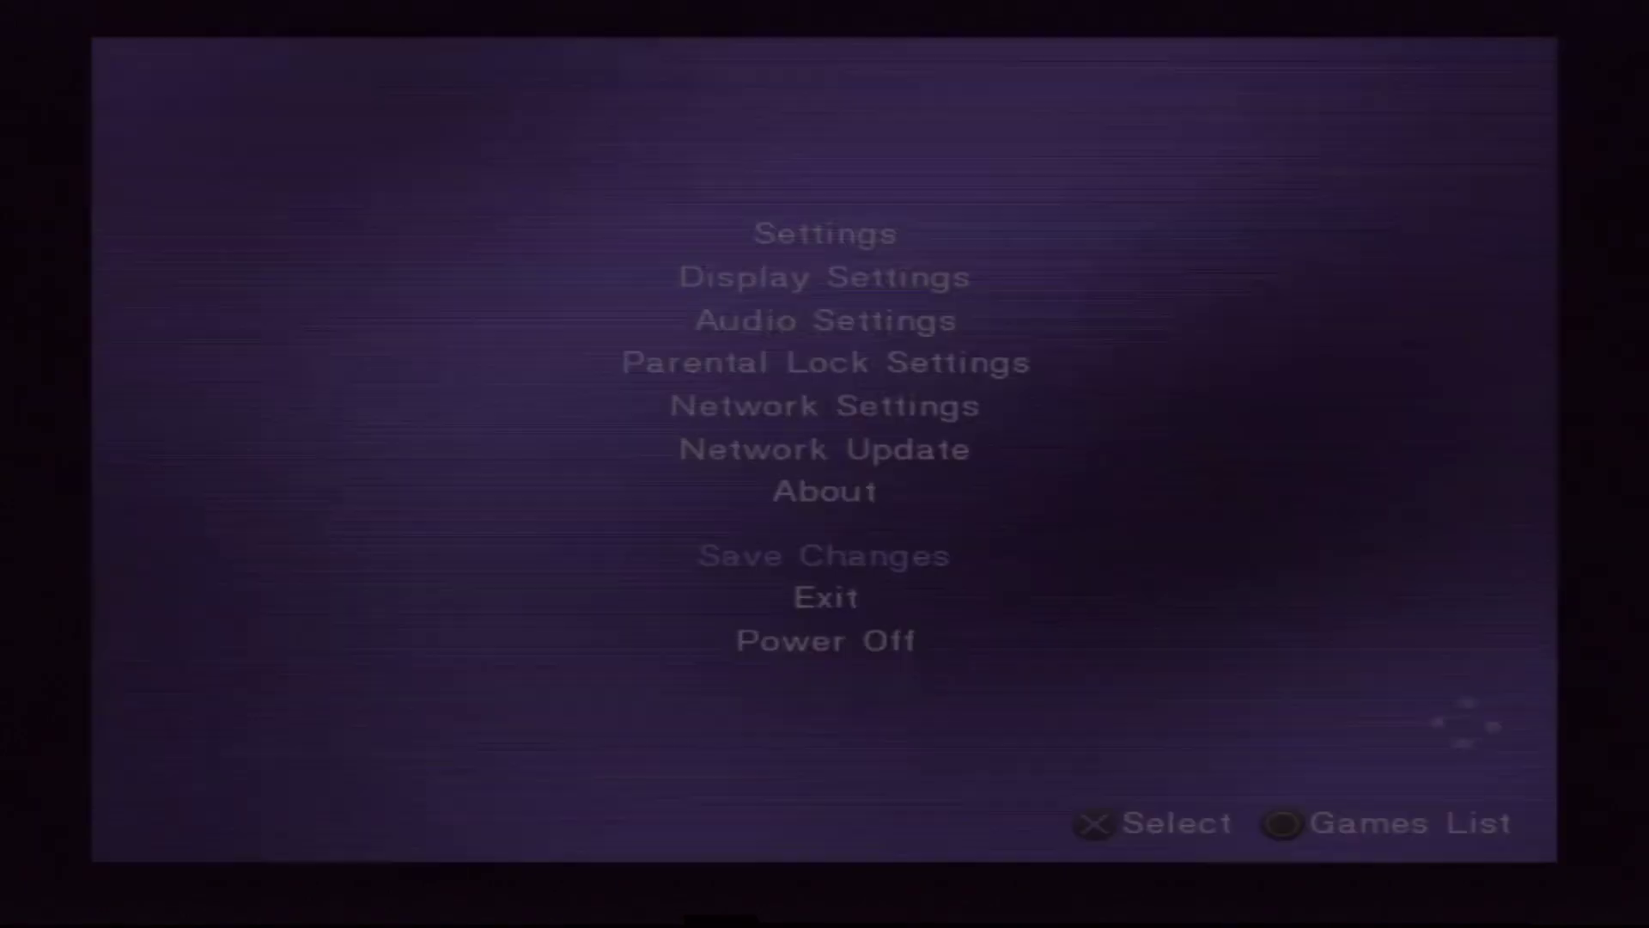
{"action": "key", "text": "Down"}
{"action": "key", "text": "Up"}
{"action": "key", "text": "Up"}
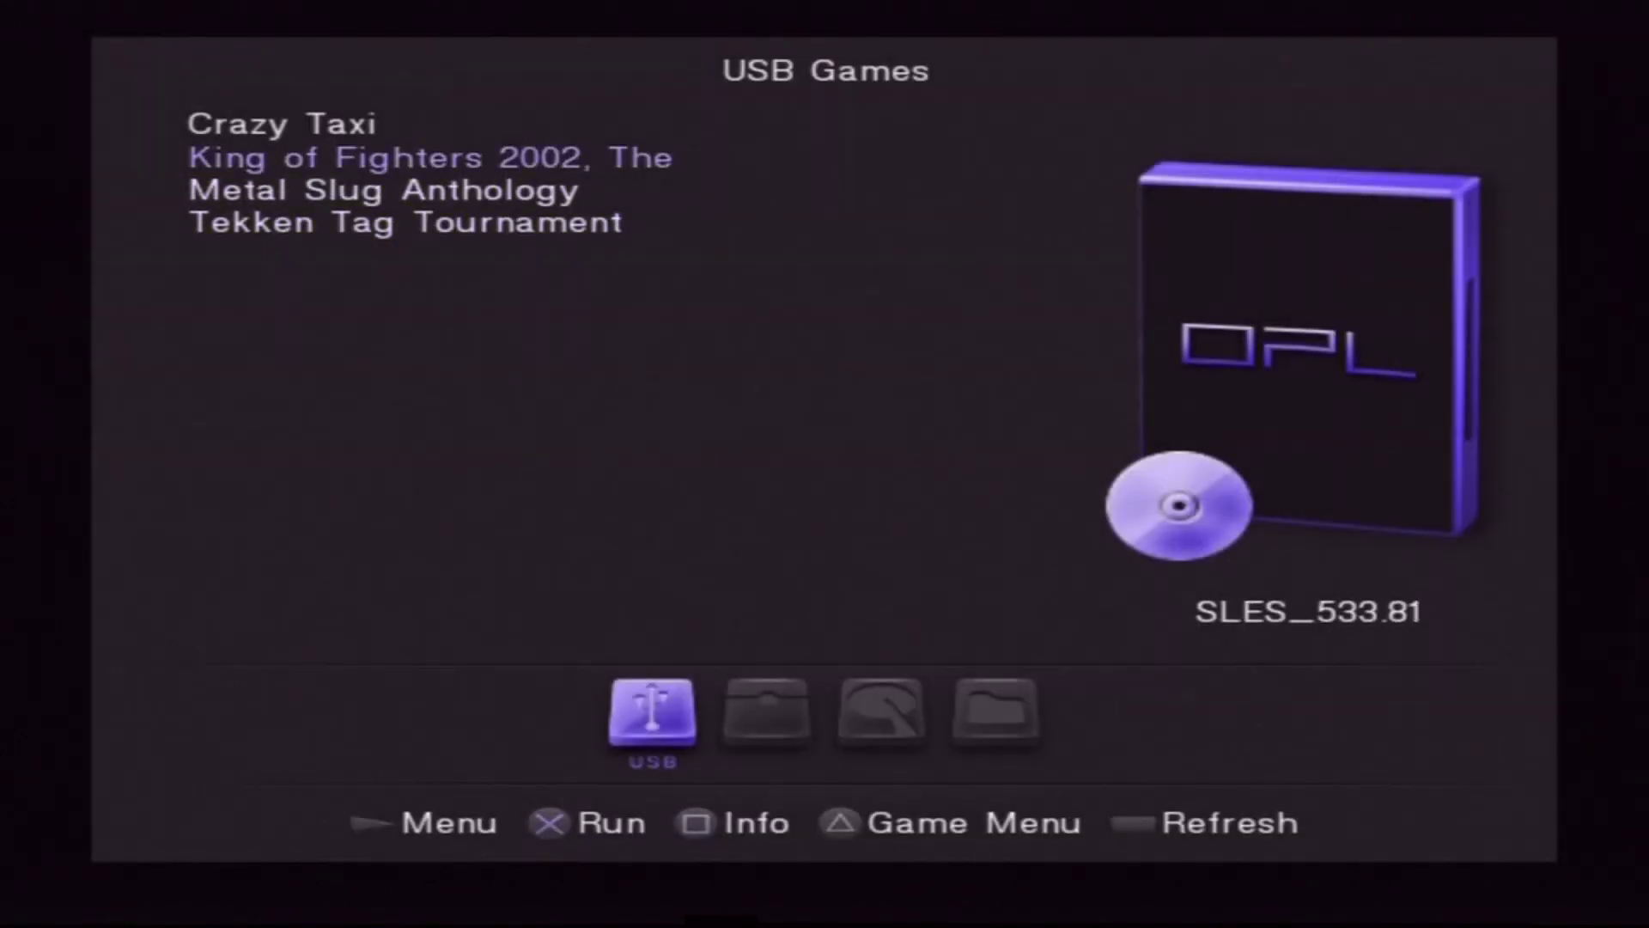
Step: Set Enable Cover Art back to On in the Display Settings and accept the settings
{"action": "key", "text": "Escape"}
{"action": "key", "text": "Down"}
{"action": "key", "text": "Down"}
{"action": "key", "text": "Up"}
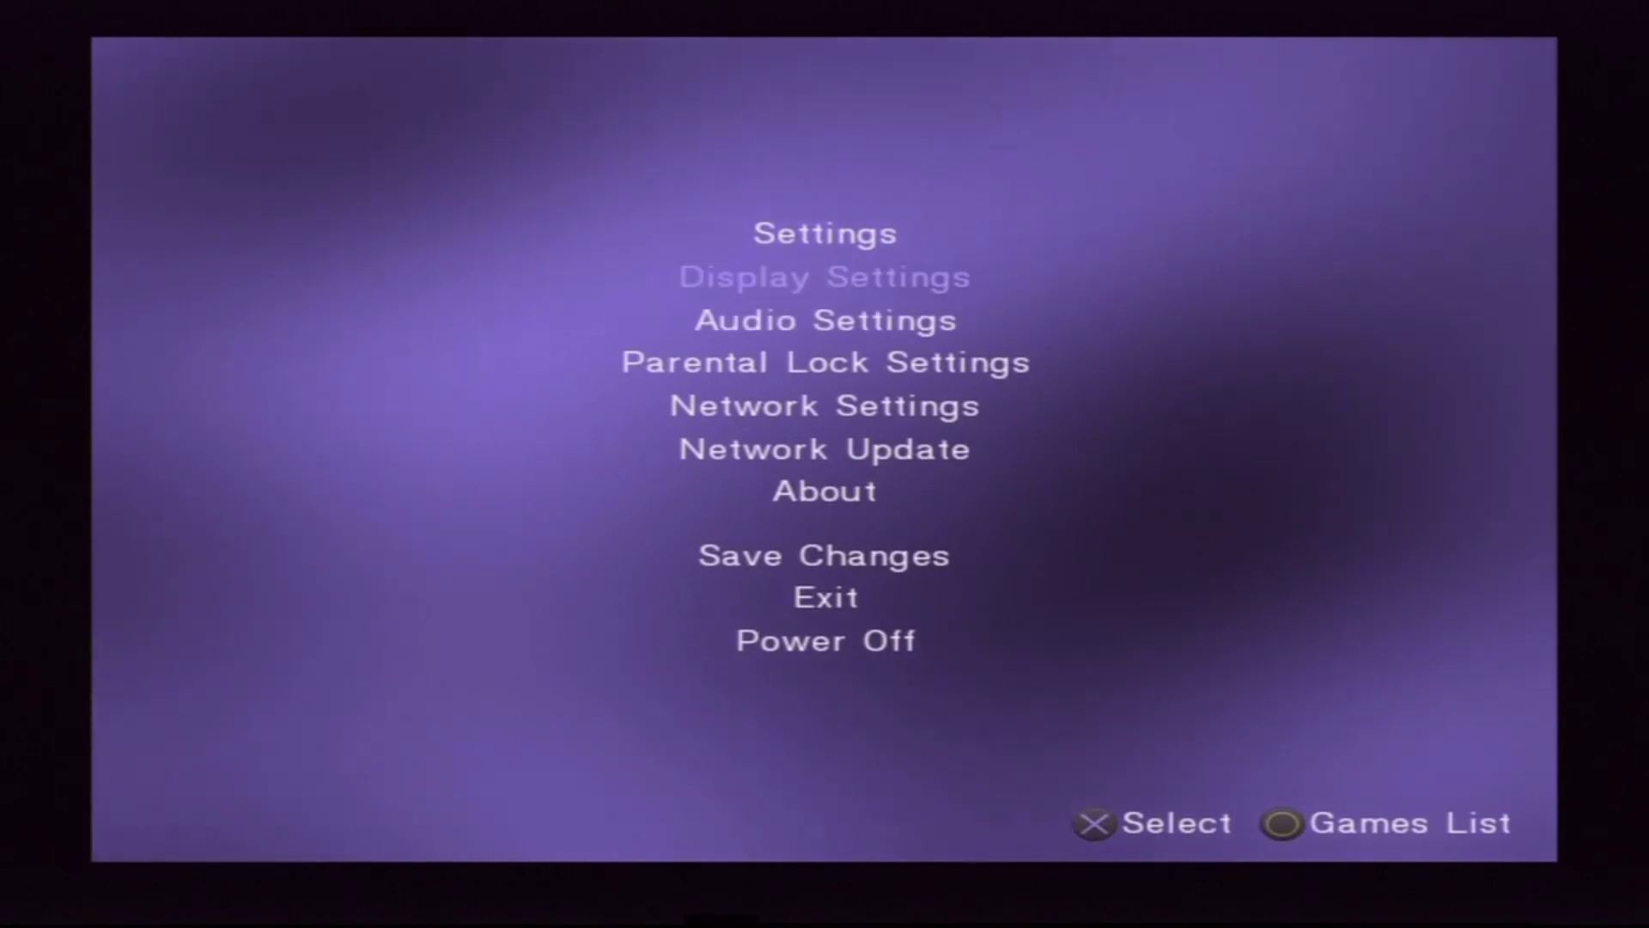
{"action": "key", "text": "Return"}
{"action": "key", "text": "Down"}
{"action": "key", "text": "Down"}
{"action": "key", "text": "Down"}
{"action": "key", "text": "Down"}
{"action": "key", "text": "Down"}
{"action": "key", "text": "Return"}
{"action": "key", "text": "Down"}
{"action": "key", "text": "Down"}
{"action": "key", "text": "Down"}
{"action": "key", "text": "Down"}
{"action": "key", "text": "Down"}
{"action": "key", "text": "Down"}
{"action": "key", "text": "Down"}
{"action": "key", "text": "Down"}
{"action": "key", "text": "Down"}
{"action": "key", "text": "Down"}
{"action": "key", "text": "Return"}
Step: Save the configuration with cover art enabled and go back to the USB games list
{"action": "key", "text": "Down"}
{"action": "key", "text": "Down"}
{"action": "key", "text": "Down"}
{"action": "key", "text": "Down"}
{"action": "key", "text": "Down"}
{"action": "key", "text": "Down"}
{"action": "key", "text": "Return"}
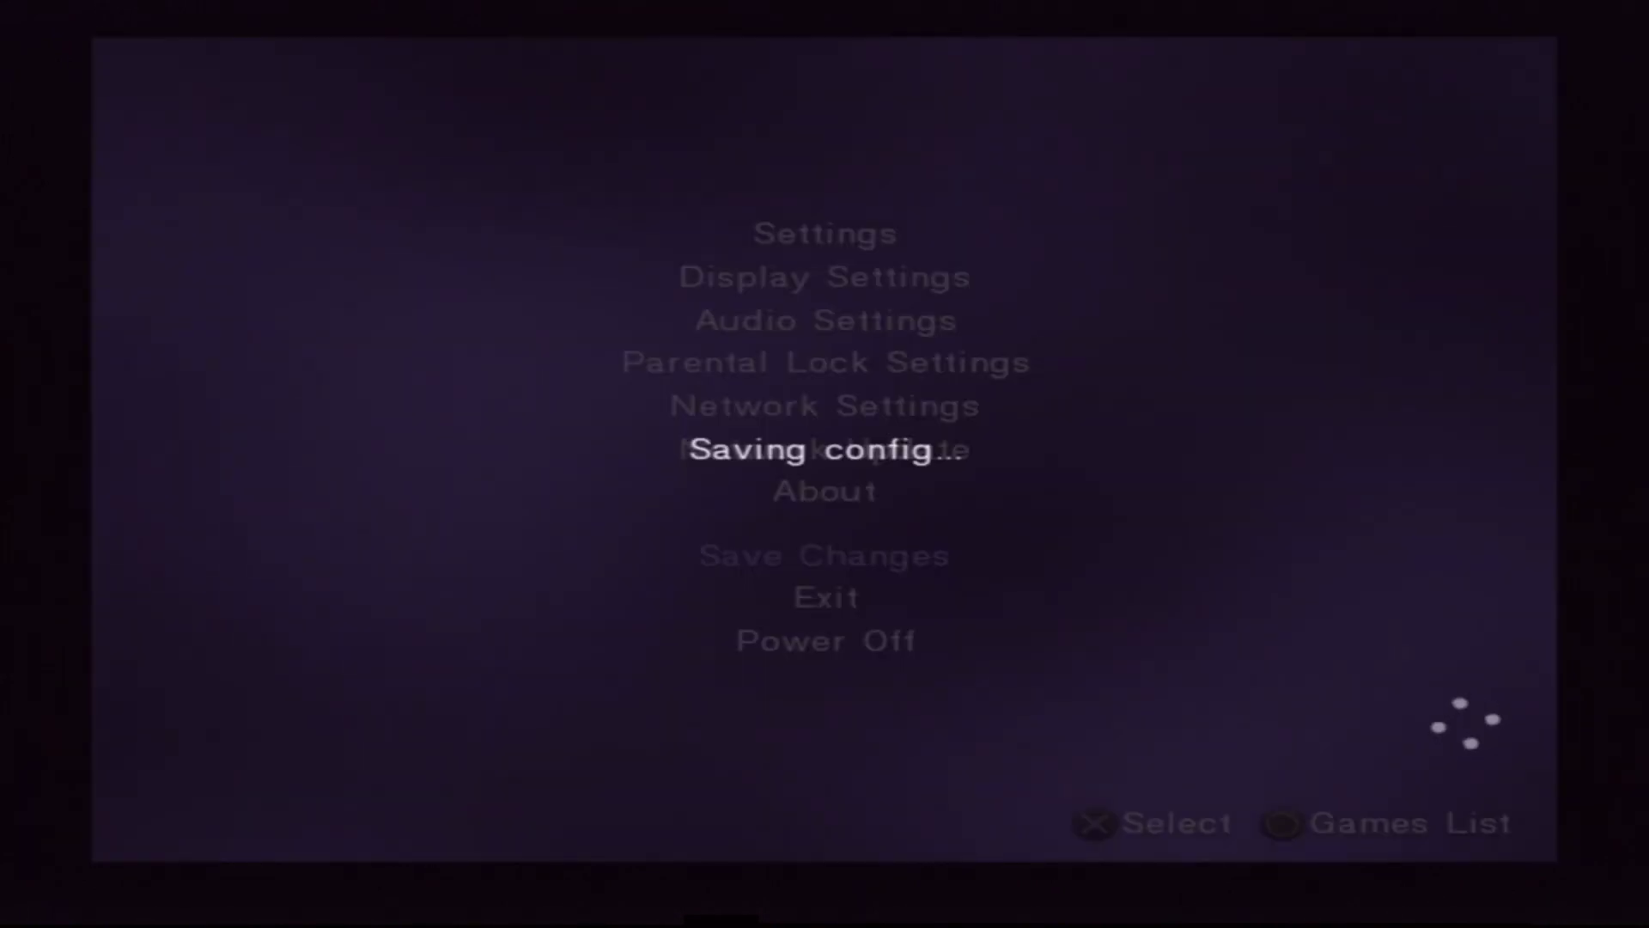
{"action": "key", "text": "Escape"}
{"action": "key", "text": "Escape"}
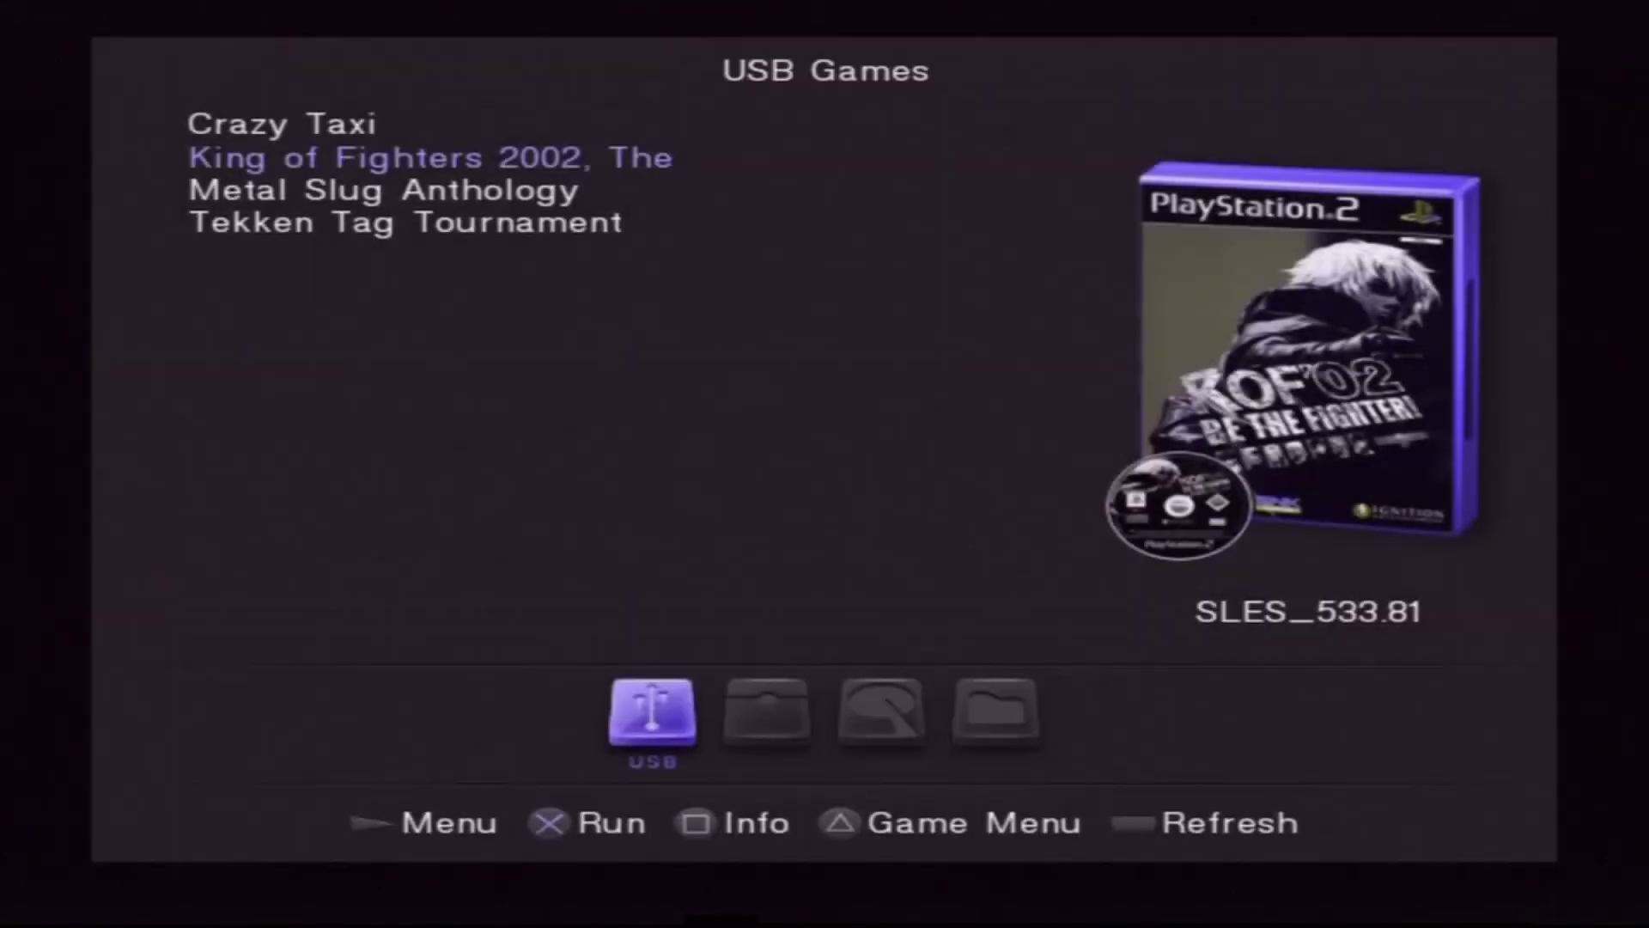